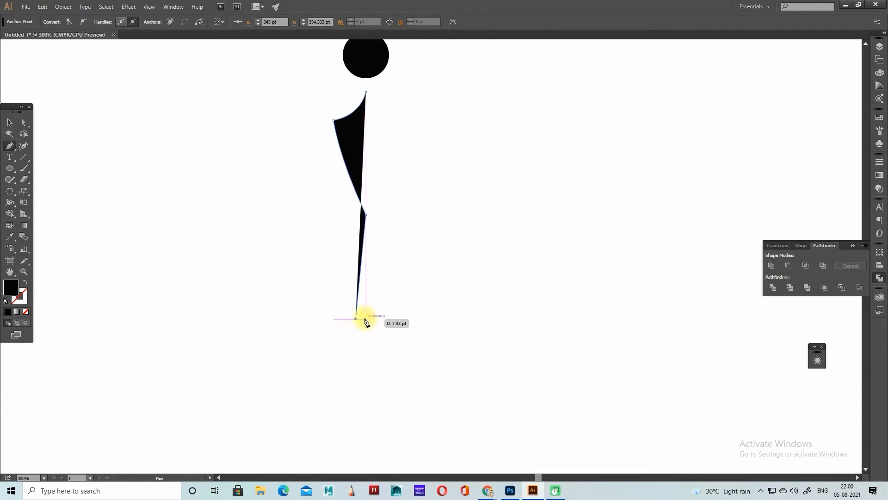
Step: Complete the half-body outline with the Pen tool, adding the inner foot corner below the neck and closing the path at the neck point
left_click_drag(367, 322, 366, 322)
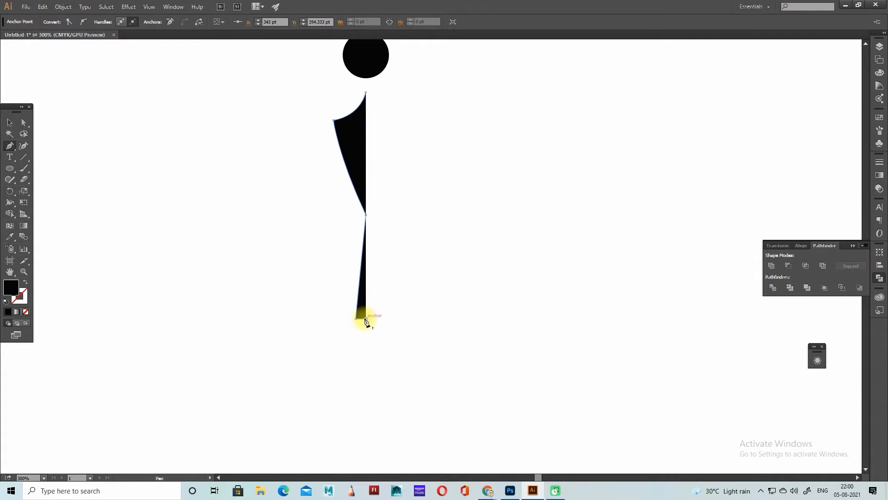
left_click(365, 92)
scroll(368, 179, "up", 2)
Step: Shift the half-body's waist anchor slightly outward to about X 349 pt, Y 319.17 pt so the waist has some thickness
key("a")
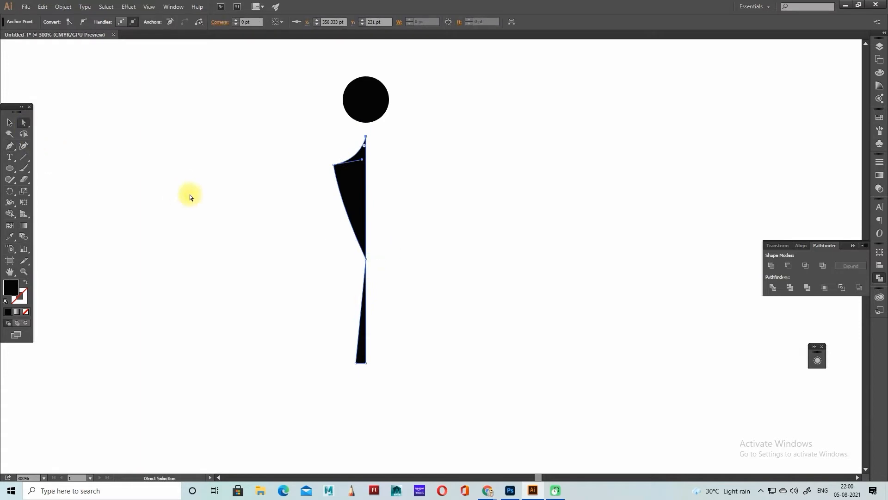
key("ctrl+equal")
key("ctrl+equal")
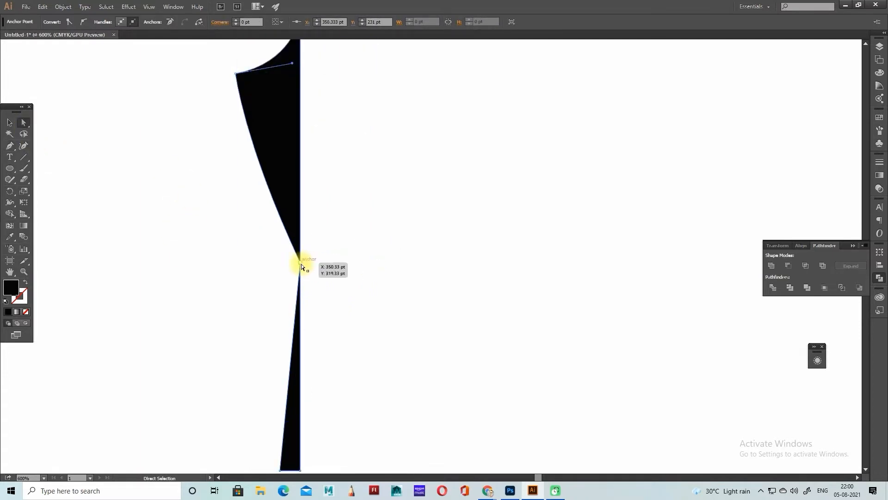
left_click_drag(301, 264, 296, 262)
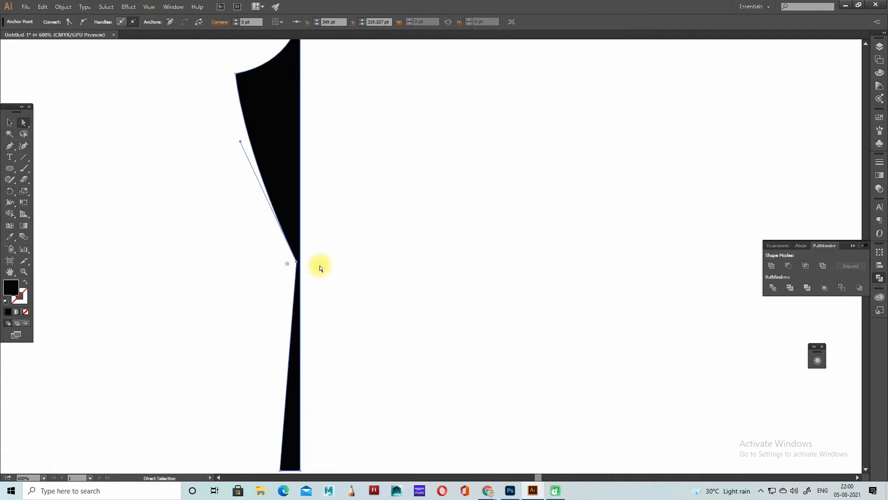
scroll(313, 264, "down", 3)
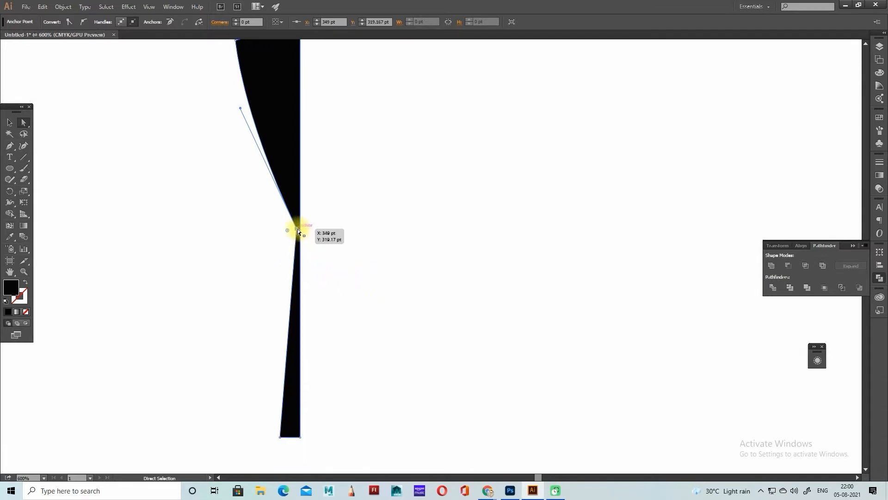
scroll(371, 251, "up", 7)
left_click(446, 254)
key("ctrl+minus")
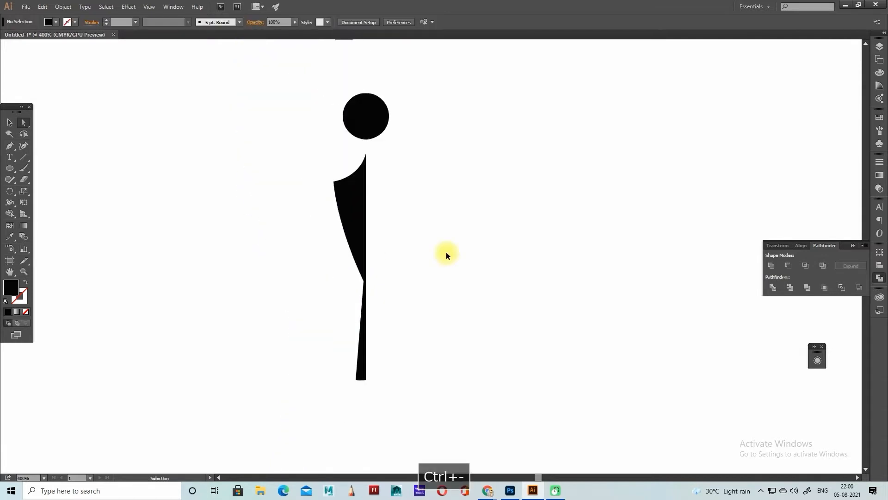
Step: Create a vertically reflected copy of the half-body and place it against the original's straight edge to form the whole body
left_click(349, 248)
key("v")
key("ctrl+c")
key("ctrl+f")
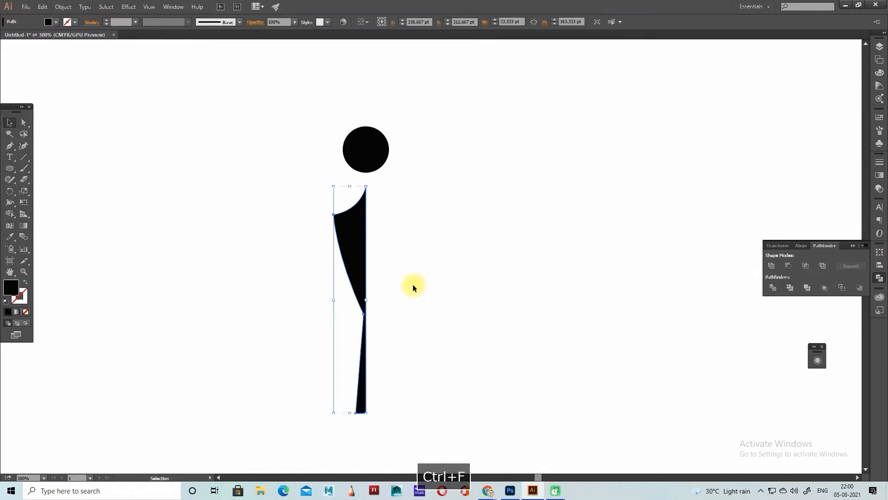
right_click(347, 247)
mouse_move(409, 370)
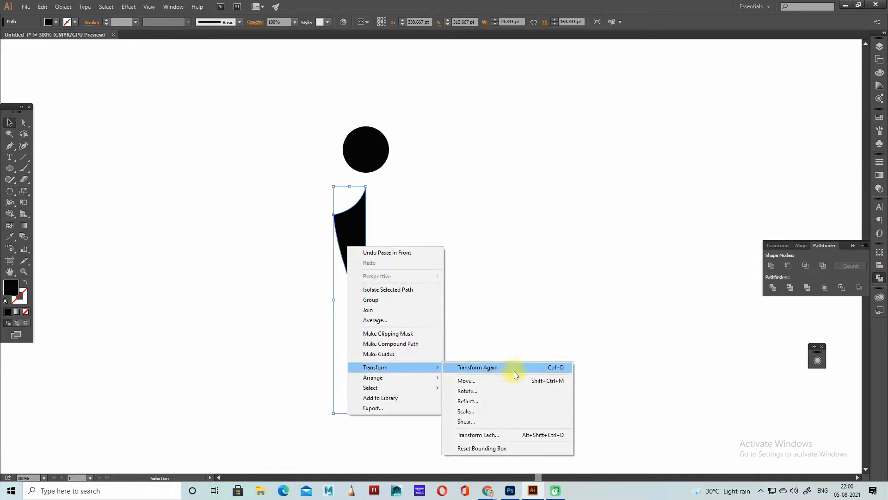
left_click(486, 399)
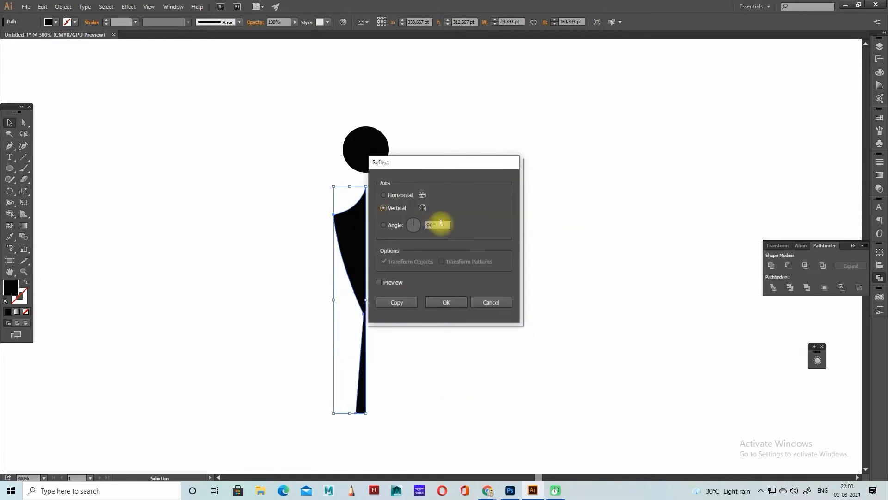
key("Return")
left_click_drag(354, 238, 376, 223)
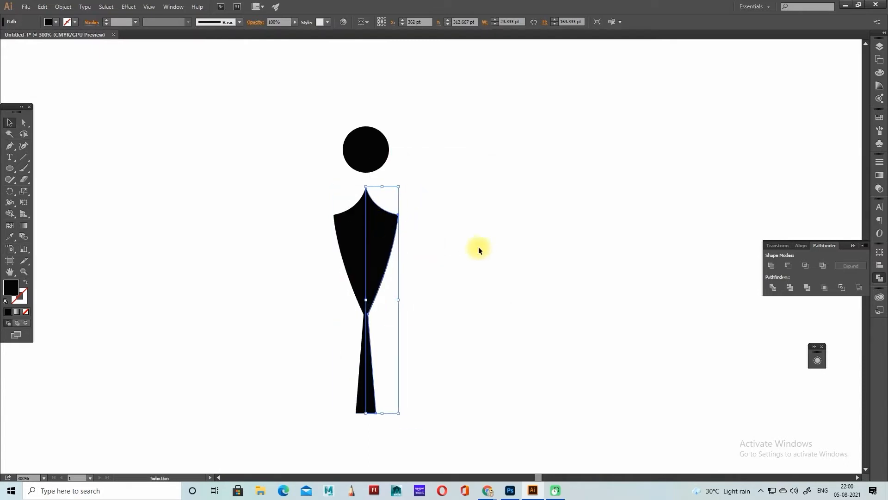
Step: Merge the two body halves into a single shape with Pathfinder
left_click(477, 246)
left_click(380, 218)
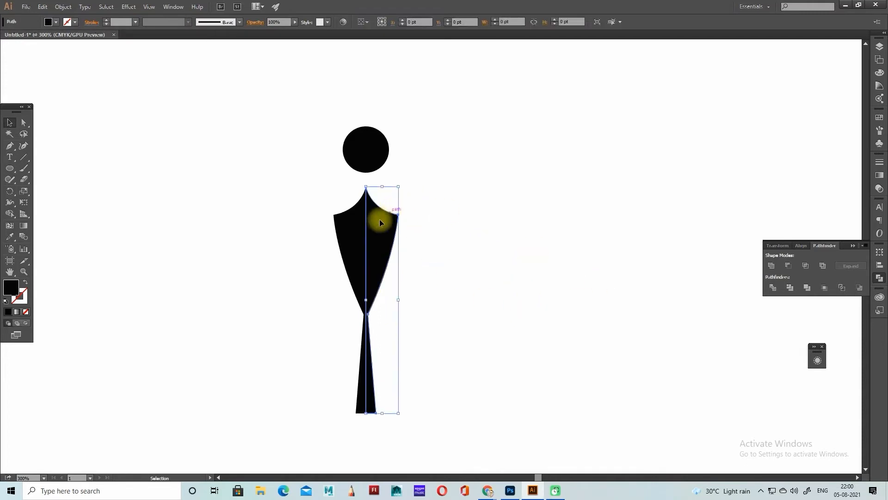
left_click(349, 245, "shift")
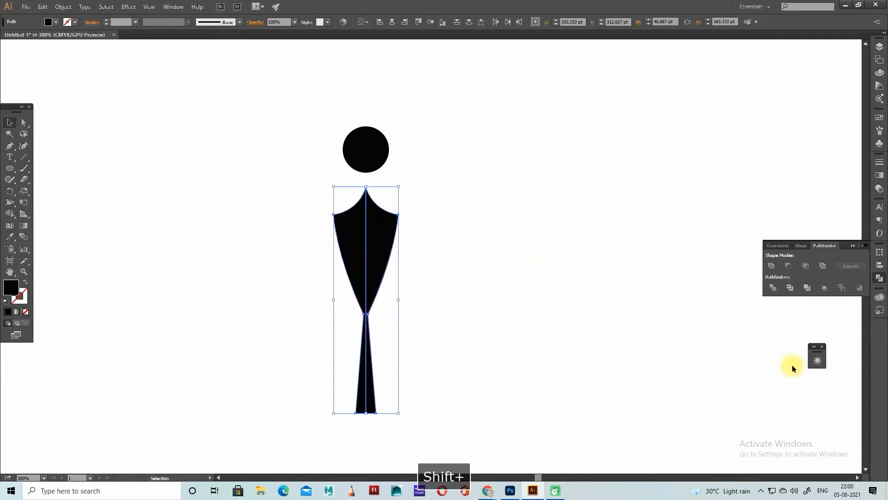
left_click(806, 290)
key("ctrl+shift+a")
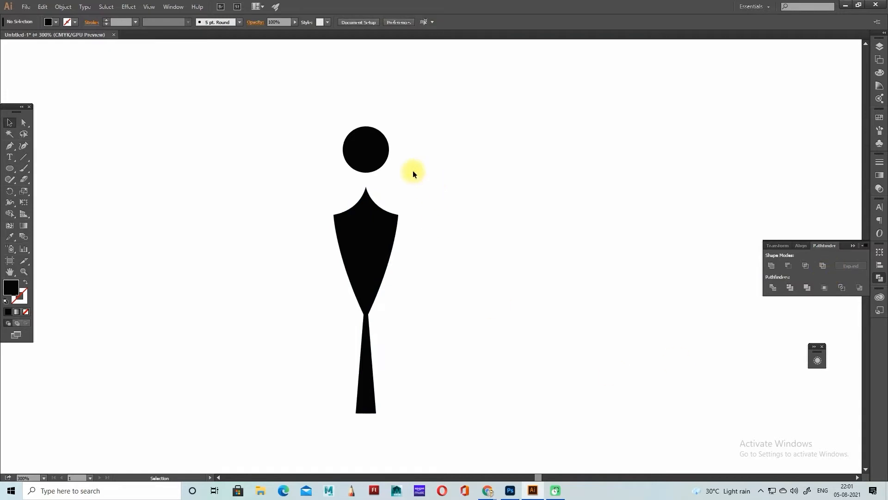
Step: Lower the head circle until it touches the neck point and combine it with the body into one shape
left_click(369, 148)
left_click_drag(379, 165, 381, 170)
left_click(367, 257, "shift")
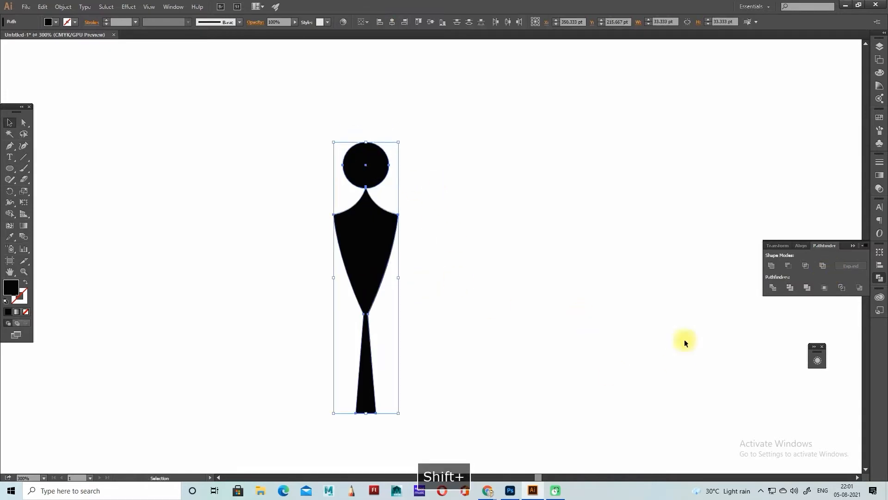
left_click(568, 279)
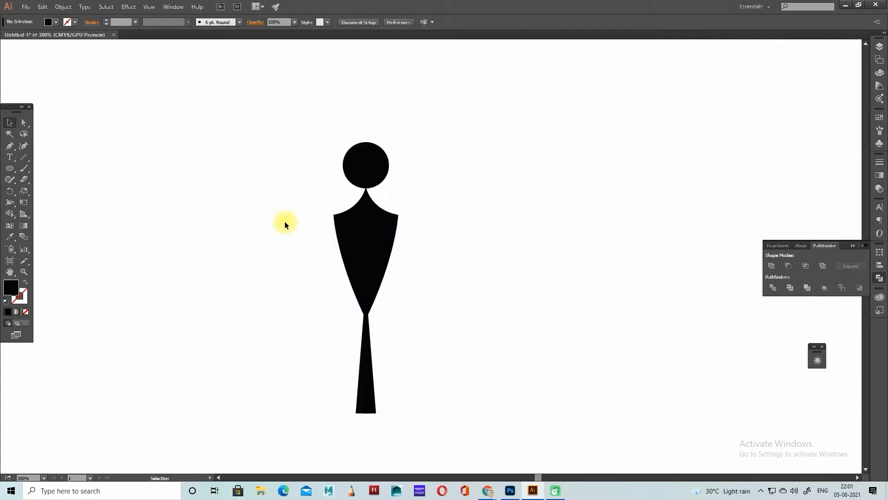
Step: Move the combined figure up and to the right, to about X 365.67 pt, Y 253.67 pt
left_click(379, 234)
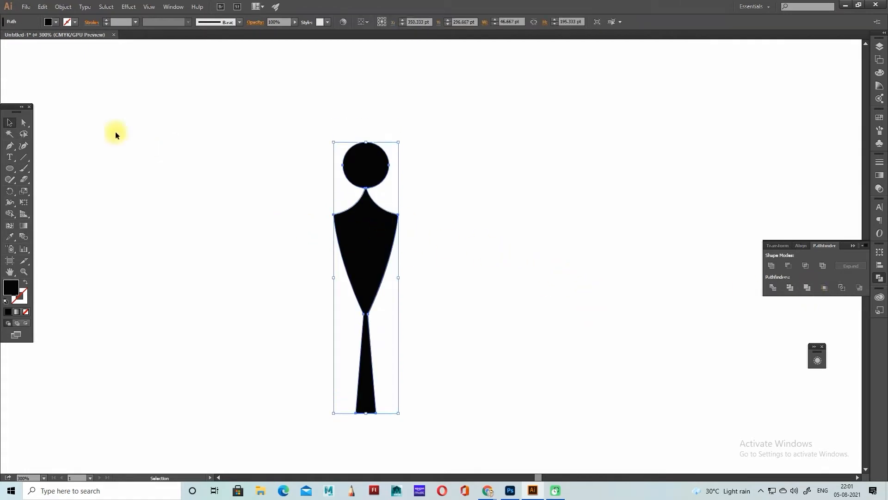
left_click(23, 125)
left_click(401, 244)
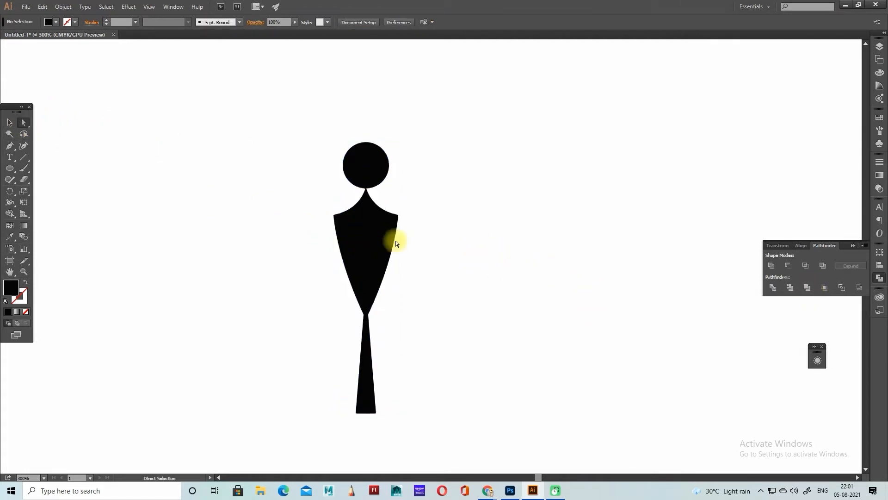
left_click(365, 245)
left_click_drag(367, 254, 389, 198)
key("ctrl+minus")
key("ctrl+minus")
key("ctrl+minus")
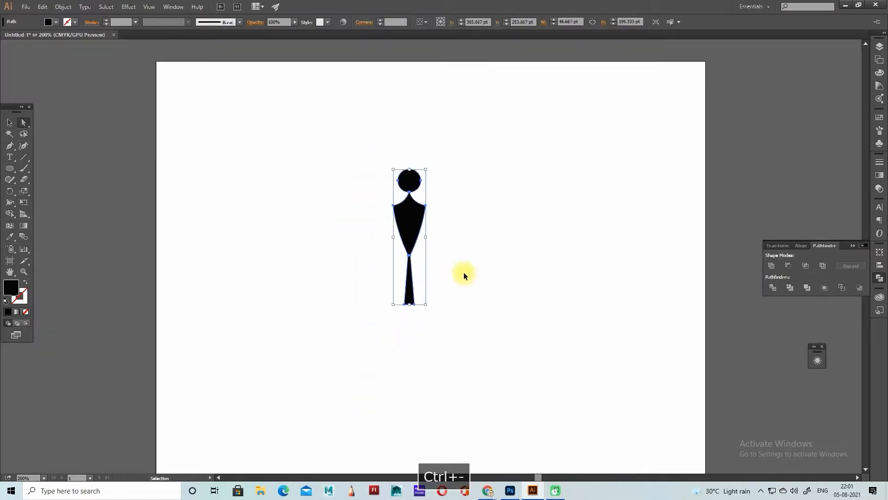
Step: Scale the figure down proportionally to about 39 × 162 pt and position it at X 396 pt on the artboard
left_click(10, 123)
key("ctrl+equal")
scroll(473, 252, "down", 2)
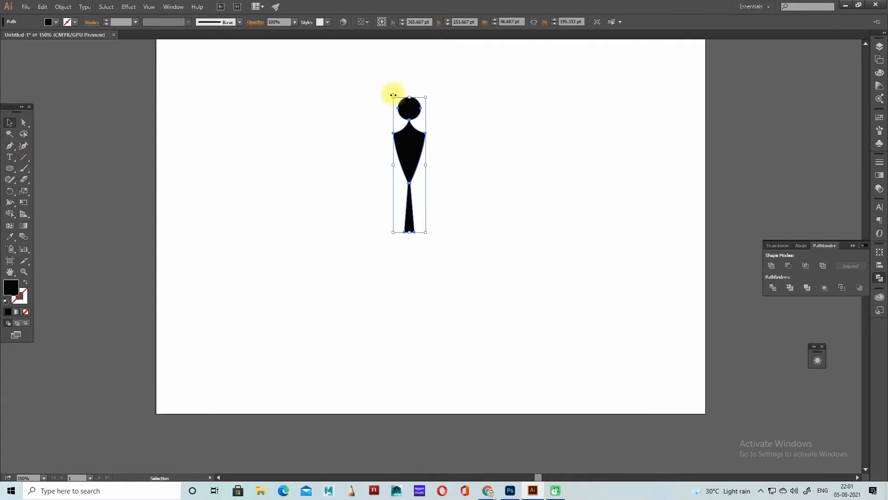
mouse_move(393, 98)
left_mouse_down()
mouse_move(401, 111)
mouse_move(394, 105)
left_mouse_up()
scroll(485, 134, "up", 1)
scroll(485, 134, "up", 3)
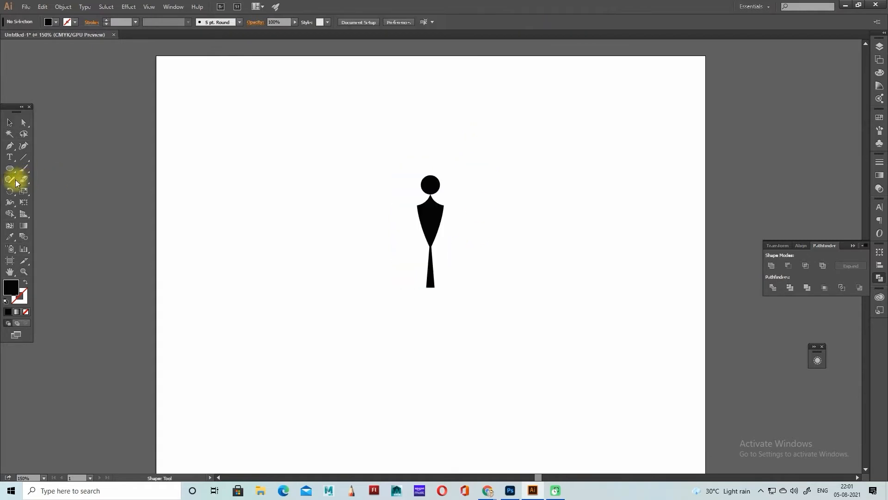
Step: Make three evenly rotated copies of the figure, fanning clockwise around a point just below its foot
left_click(10, 191)
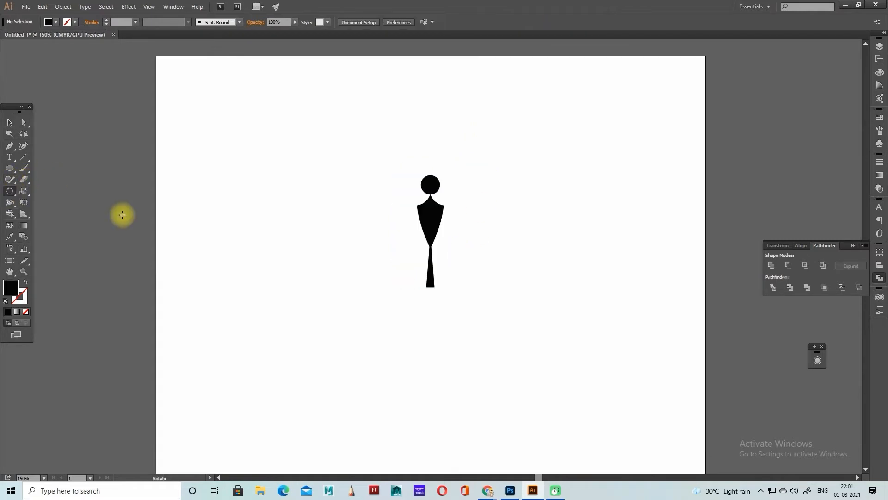
left_click(24, 122)
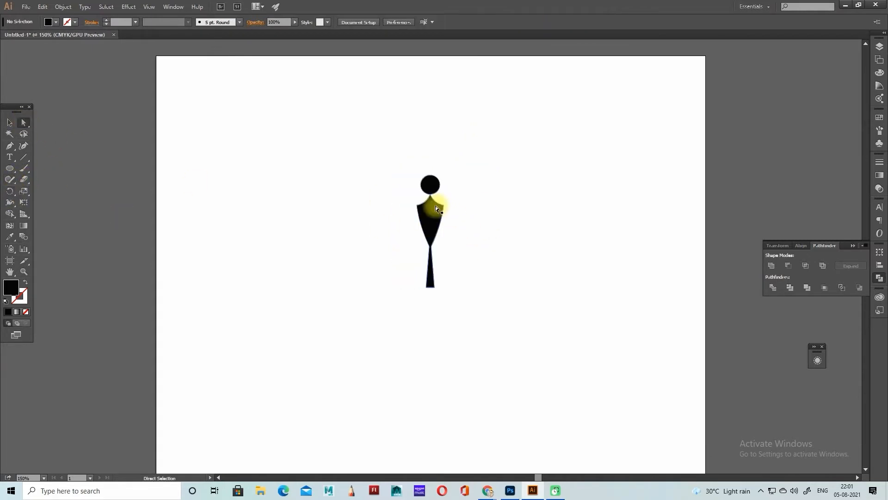
left_click(436, 208)
left_click(10, 190)
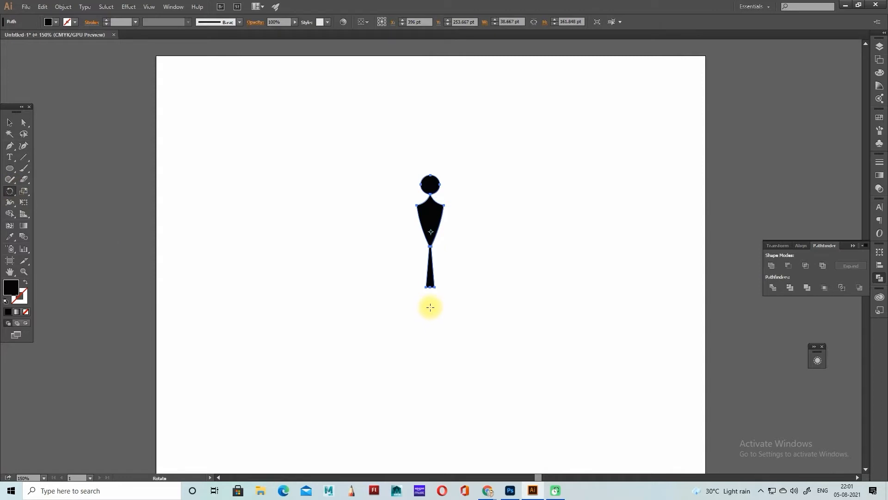
left_click_drag(431, 217, 464, 232)
key("ctrl+d")
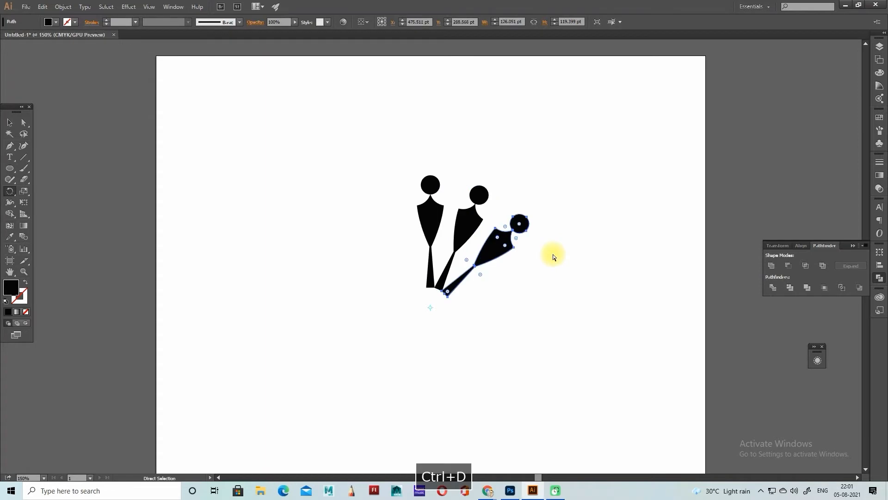
key("ctrl+d")
Step: Create a vertically reflected copy of the three rotated figures and place it on the opposite side of the upright figure
key("v")
left_click(478, 186)
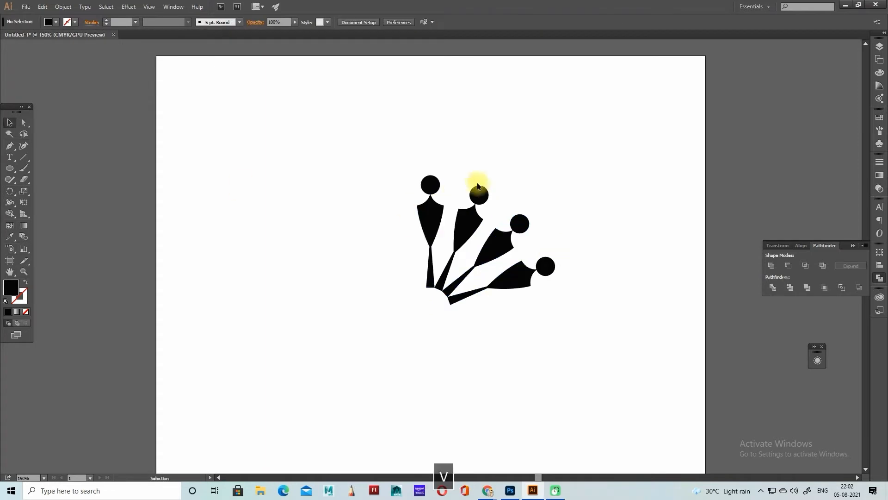
left_click_drag(576, 295, 556, 279)
key("ctrl+c")
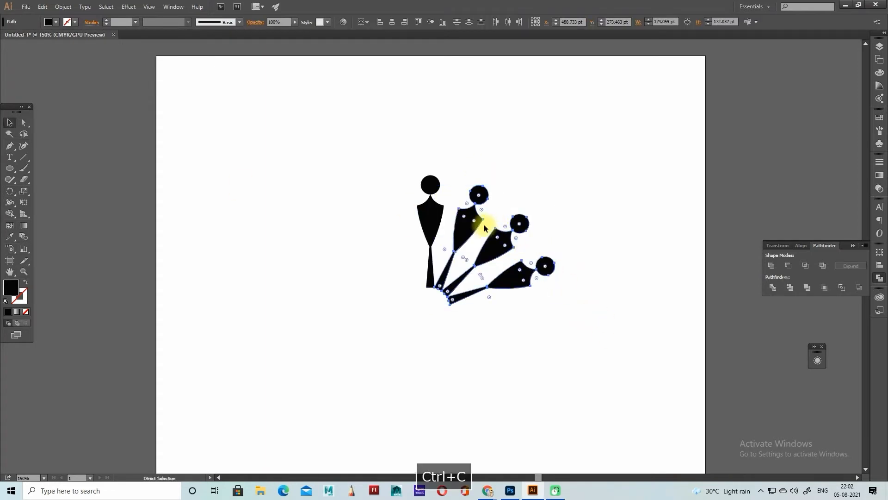
key("ctrl+f")
right_click(471, 209)
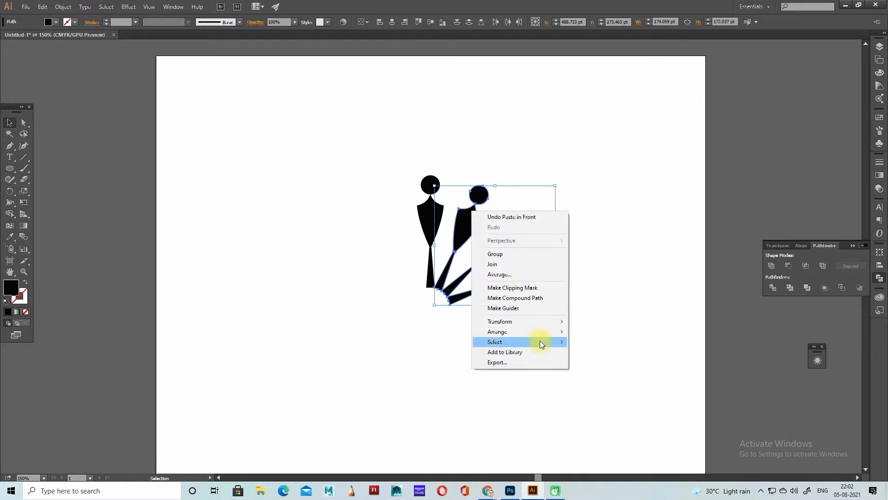
mouse_move(554, 323)
left_click(616, 351)
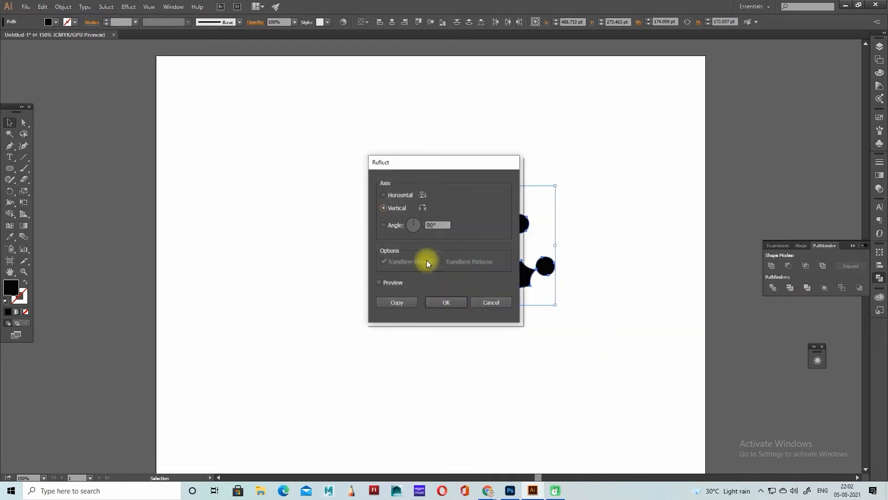
left_click(461, 304)
left_click_drag(500, 261, 370, 247)
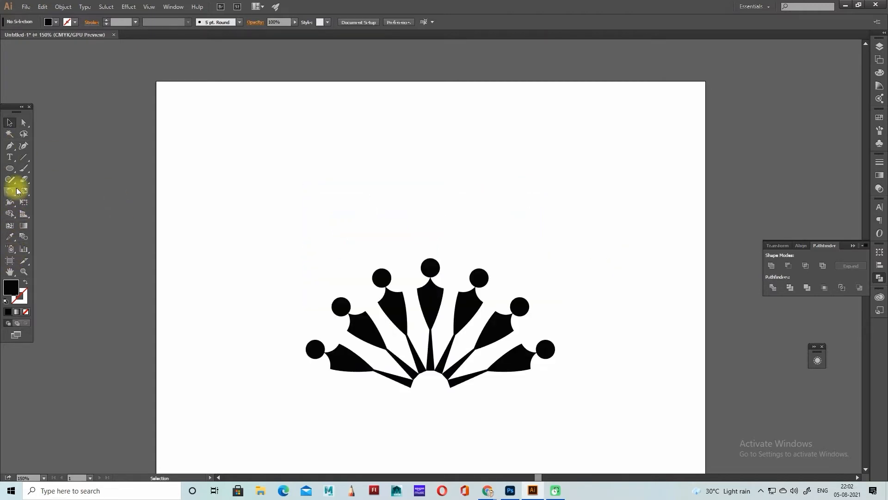
Step: Draw the left half of a curved fan band above the figures with the Pen tool, from the leftmost head to the centre line
key("p")
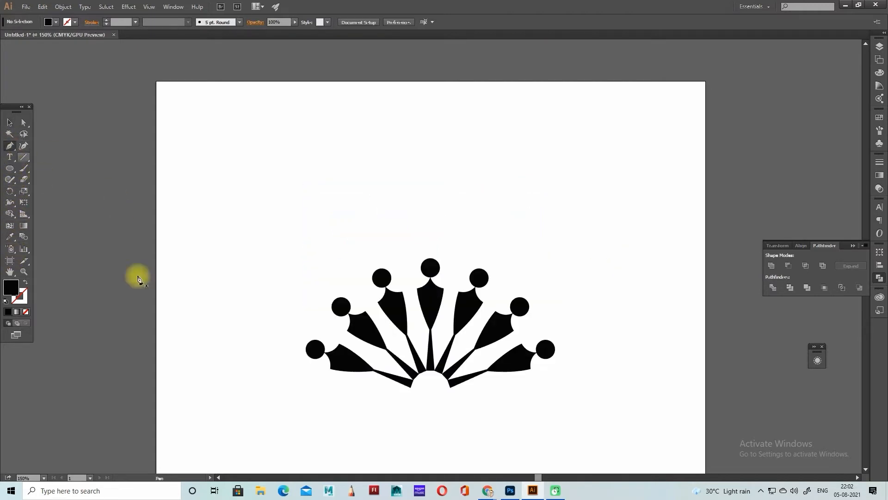
left_click(307, 347)
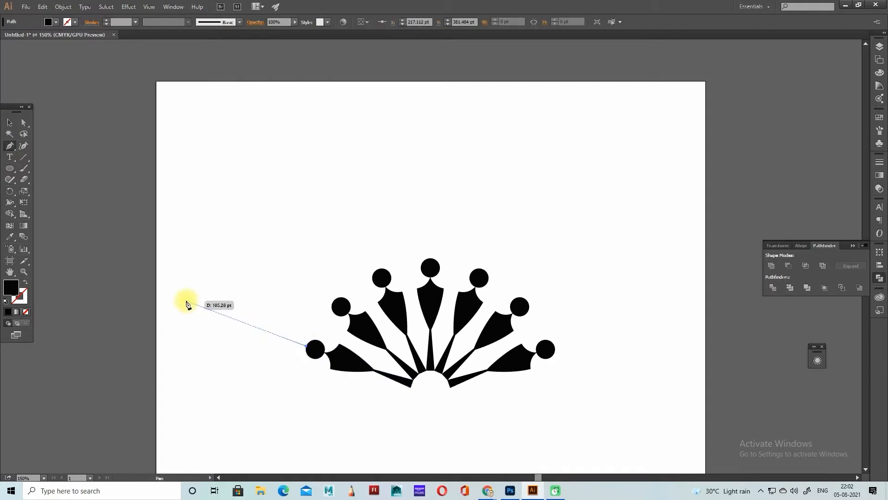
left_click(186, 302)
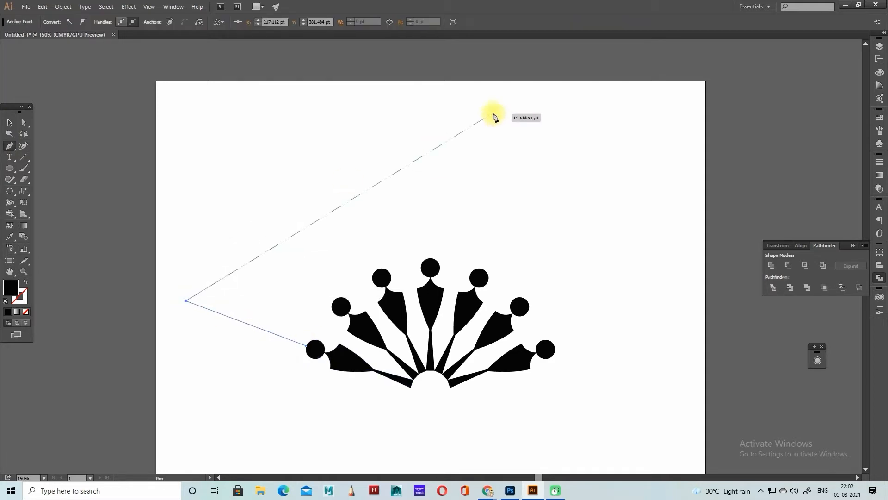
left_click_drag(431, 145, 619, 157)
left_click(430, 145)
left_click(431, 253)
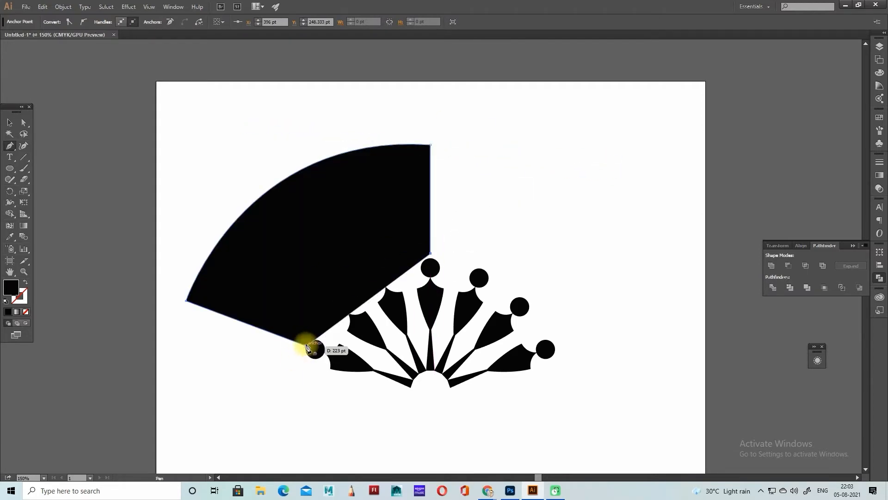
left_click_drag(307, 347, 260, 416)
scroll(342, 336, "up", 1)
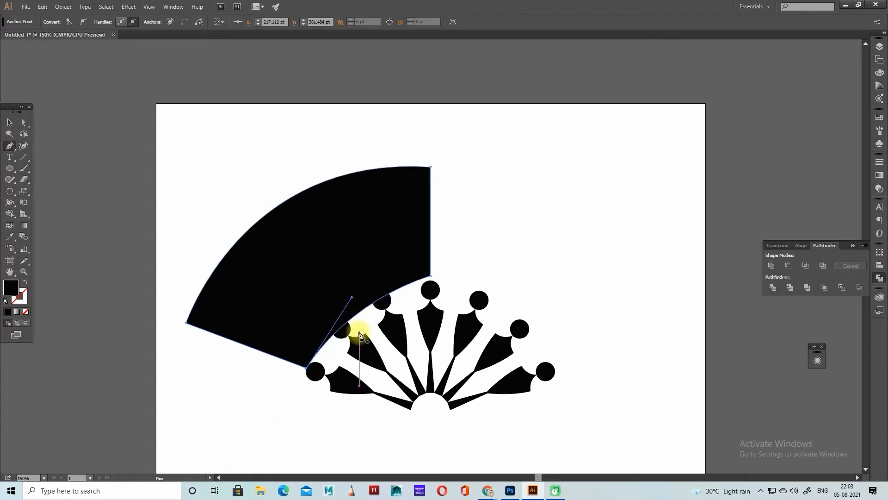
Step: Raise both centre-line corners of the fan band, pull its inner left corner outward and round its inner and outer curves
left_click(24, 134)
left_click(24, 123)
left_click(431, 167)
left_click_drag(431, 167, 431, 153)
left_click_drag(242, 139, 244, 142)
left_click_drag(307, 368, 297, 365)
left_click_drag(344, 295, 339, 276)
left_click(431, 275)
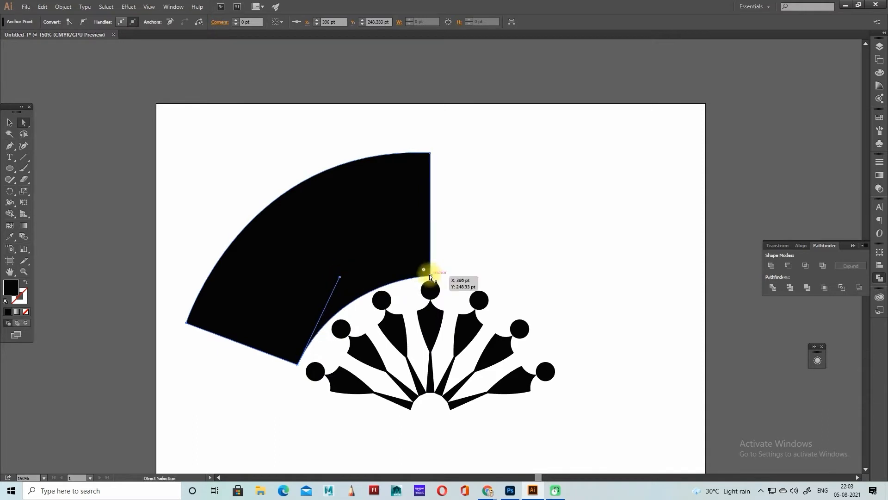
left_click_drag(430, 276, 430, 270)
Step: Enlarge the fan band by raising its top centre corner further, widening the outer curve and extending the outer left corner outward
left_click(529, 244)
left_click(430, 152)
left_click_drag(430, 153, 430, 138)
left_click_drag(244, 129, 212, 126)
left_click(523, 236)
left_click(430, 137)
left_click(523, 236)
left_click(317, 257)
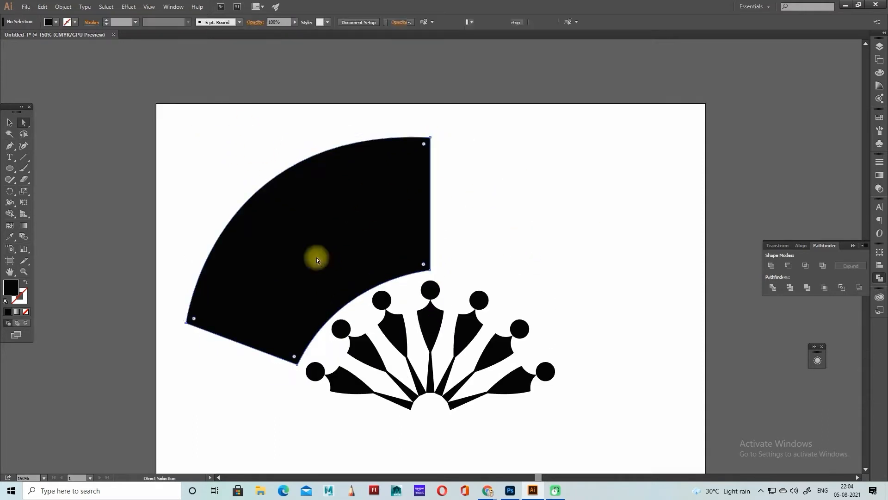
left_click_drag(187, 323, 166, 314)
left_click_drag(430, 137, 430, 132)
left_click(512, 195)
scroll(511, 195, "up", 1)
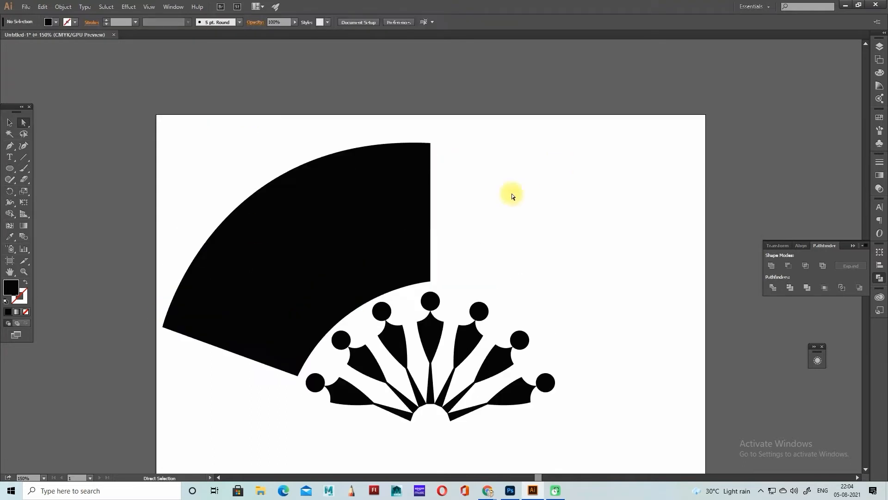
Step: Raise the fan band's top centre corner slightly and smooth its outer curve
left_click(430, 142)
left_click_drag(211, 132, 208, 139)
left_click(481, 157)
left_click(427, 147)
key("ctrl+z")
left_click(463, 149)
left_click_drag(431, 143, 430, 136)
left_click_drag(213, 128, 205, 135)
left_click(504, 170)
scroll(550, 208, "down", 4)
key("ctrl+z")
left_click(550, 209)
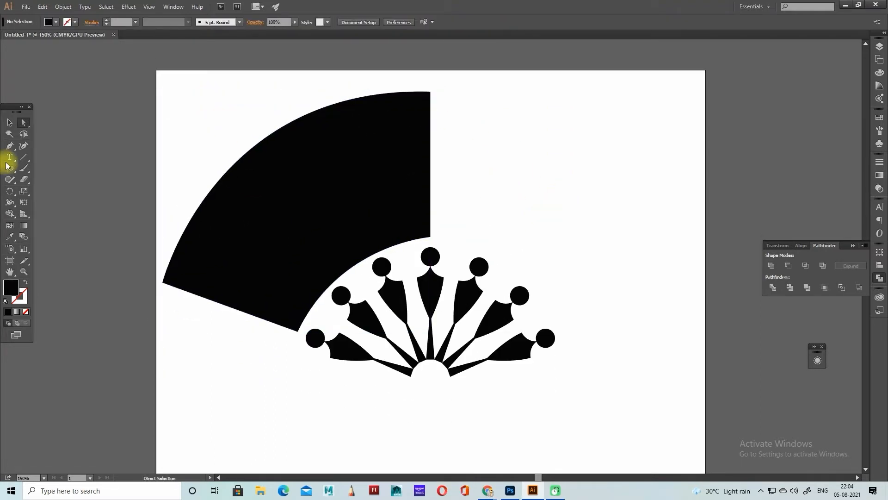
Step: Draw a circle about 91 pt in diameter overlapping the top of the band's centre-line edge
left_click(10, 167)
scroll(563, 127, "up", 4)
left_click_drag(489, 177, 458, 186)
left_click(9, 122)
left_click(562, 180)
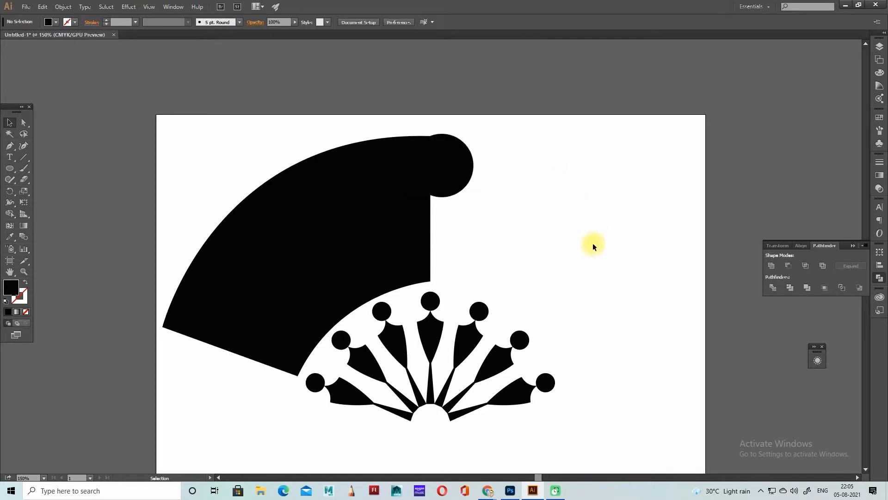
Step: Copy the 91 pt circle along the band's centre-line edge and reposition the lower copies
scroll(481, 162, "up", 1)
left_click_drag(460, 180, 493, 238)
left_click(464, 192)
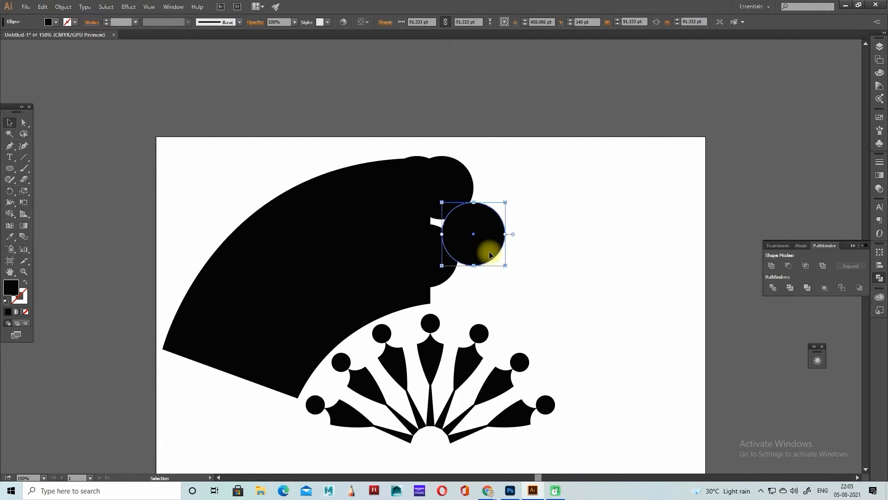
left_click_drag(433, 252, 437, 268)
left_click_drag(489, 233, 484, 233)
Step: Adjust the size and placement of the large circles overlapping the band's centre-line edge
left_click(456, 174, "shift")
left_click_drag(499, 266, 512, 311)
left_click(569, 246)
left_click(451, 279)
key("ctrl+z")
left_click(450, 280, "shift")
left_click(547, 302)
Step: Add progressively smaller circle copies curving outward and down above the heads of the right-hand figures
scroll(542, 299, "down", 1)
left_click_drag(443, 274, 515, 307)
left_click_drag(510, 299, 504, 295)
scroll(586, 264, "down", 2)
left_click_drag(491, 199, 559, 252)
left_click_drag(524, 224, 528, 218)
left_click(595, 218)
left_click(541, 248)
mouse_move(573, 265)
left_mouse_down()
mouse_move(549, 243)
mouse_move(568, 279)
left_mouse_up()
left_click(648, 346)
Step: Nudge the third circle of the descending row to the right and slightly resize it to even the spacing
left_click(557, 247)
key("Right")
key("Right")
key("Right")
key("Right")
key("Right")
key("Right")
key("Right")
key("Down")
left_click(638, 279)
left_click_drag(552, 230, 555, 227)
left_click(590, 290)
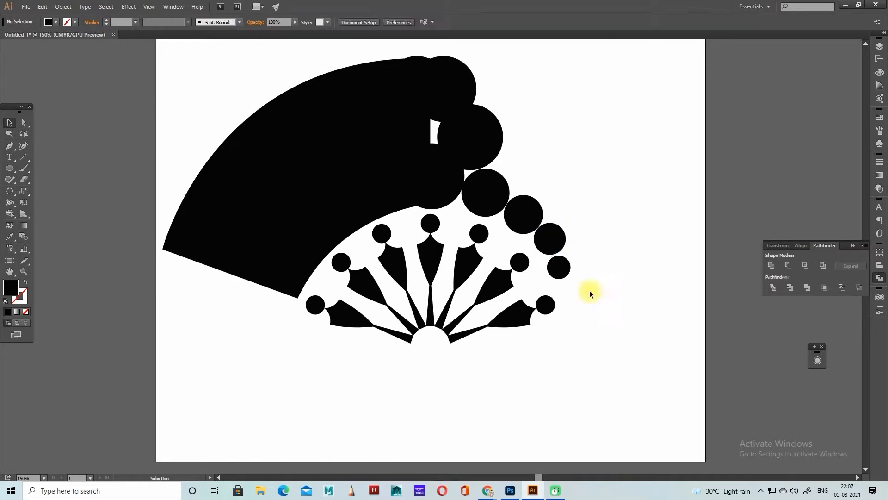
Step: Nudge the lowest circle of the descending row right and up to close the gap
left_click(553, 267)
key("Right")
key("Right")
key("Right")
key("Up")
key("Up")
key("Up")
key("Up")
left_click(660, 127)
Step: Add a smaller copy, about 23 pt wide, below the end of the descending circle row
left_click(566, 266)
left_click_drag(564, 263, 575, 297)
left_click_drag(586, 310, 578, 302)
scroll(602, 208, "up", 3)
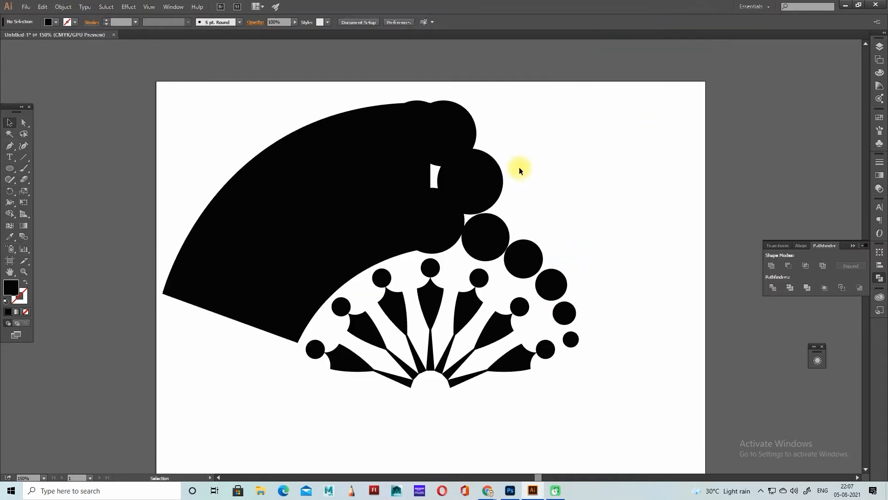
Step: Add large circle copies, slightly reduced, outside the first row to continue the band's upper curve to the right
left_click_drag(453, 166, 556, 191)
left_click(576, 210)
left_click_drag(569, 227, 604, 212)
left_click(633, 287)
scroll(633, 287, "down", 2)
Step: Copy the medium circle of the inner row outward and scale the copies to form a second row toward the right
left_click(522, 242)
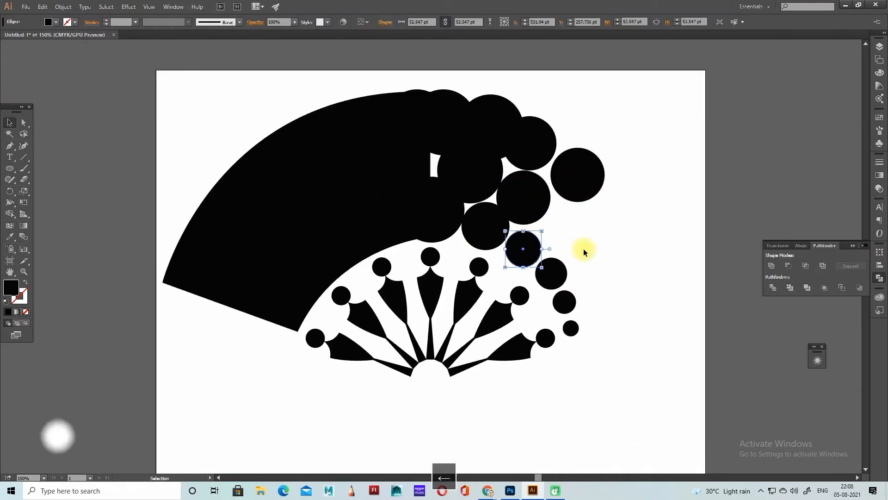
left_click_drag(534, 246, 645, 216)
left_click_drag(570, 231, 601, 226)
left_click_drag(646, 227, 633, 220)
left_click(668, 235)
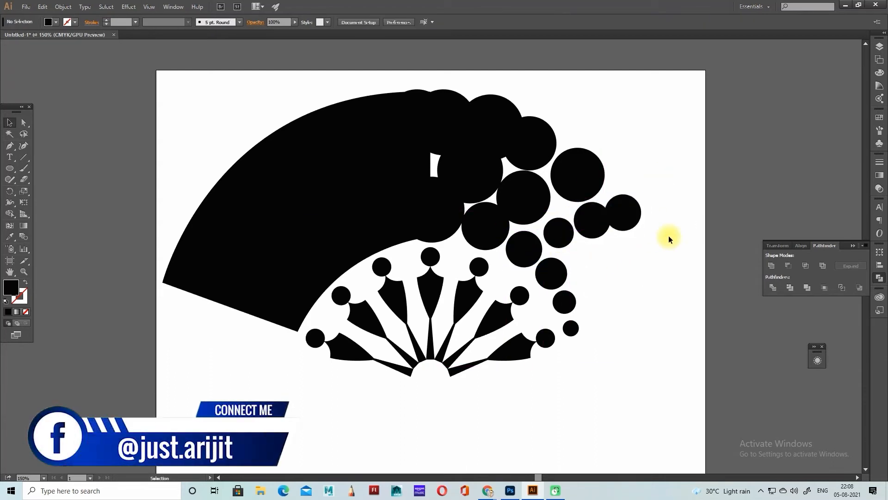
Step: Shrink the innermost circle of the second row and shift its outer neighbours to tighten the spacing
scroll(669, 235, "up", 2)
left_click(566, 274)
left_click_drag(574, 262, 566, 269)
mouse_move(597, 269)
left_mouse_down()
mouse_move(557, 262)
mouse_move(590, 256)
left_mouse_up()
left_click(637, 265)
key("Up")
key("Left")
key("Left")
key("Left")
left_click(638, 179)
Step: Add a large, a small and a medium circle extending outward below the second row
scroll(639, 180, "down", 5)
left_click_drag(601, 272, 610, 280)
left_click_drag(561, 230, 626, 248)
left_click_drag(560, 262, 651, 264)
scroll(651, 264, "down", 1)
Step: Add a small circle beside the lower end of the descending row and nudge the circles to balance the spacing
left_click(571, 306)
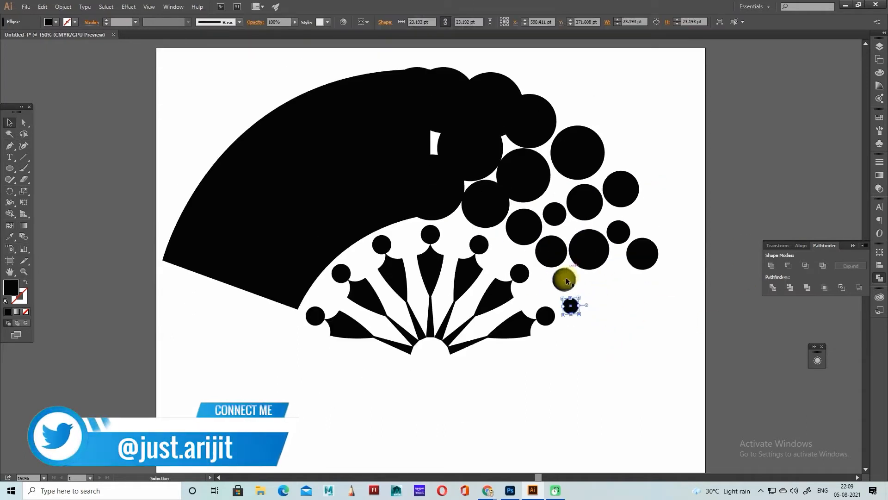
left_click(553, 252)
left_click(555, 216)
key("Up")
key("Up")
key("Up")
key("Up")
key("Up")
key("Up")
key("Up")
key("Up")
key("Up")
left_click(683, 313)
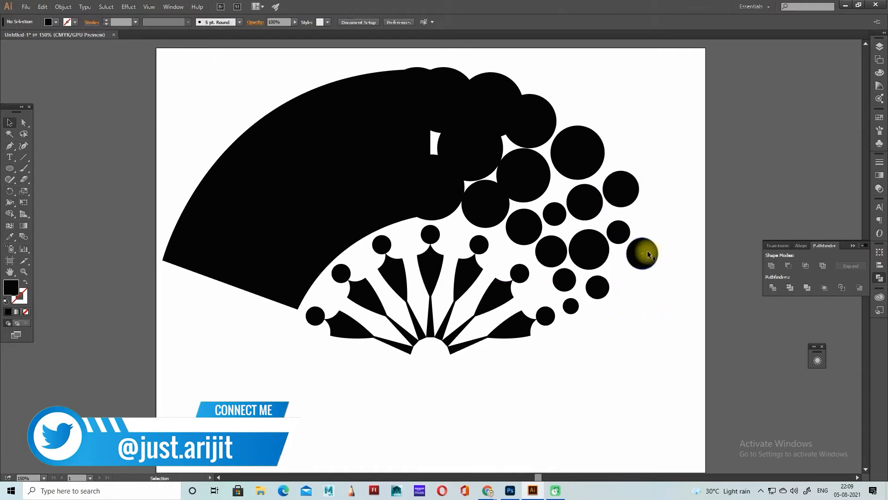
Step: Nudge the small outer circle right and up, and move the lowest circle up slightly
left_click(621, 233)
key("Right")
key("Right")
key("Right")
key("Up")
key("Up")
key("Up")
left_click(630, 288)
left_click(575, 308)
key("Up")
left_click(594, 317)
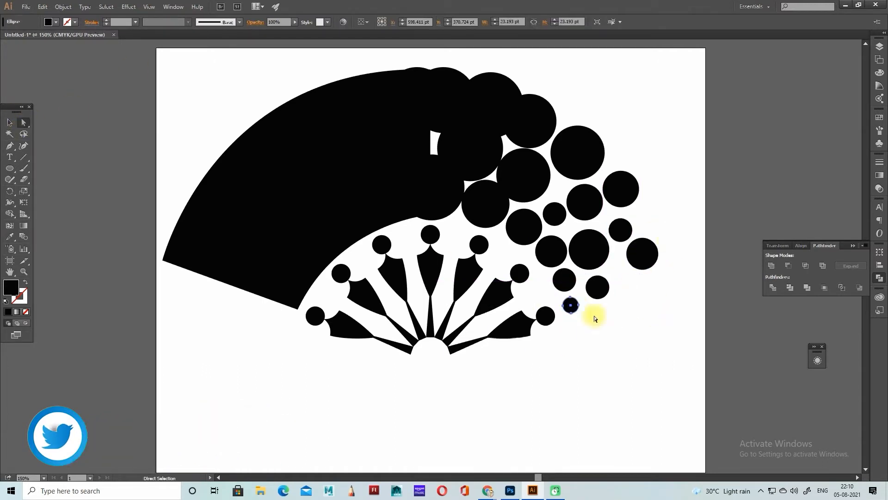
Step: Place two copies of the lowest 23 pt circle, one farther out to the right and one just below it
left_click_drag(573, 308, 632, 290)
left_click_drag(630, 291, 580, 335)
left_click(648, 330)
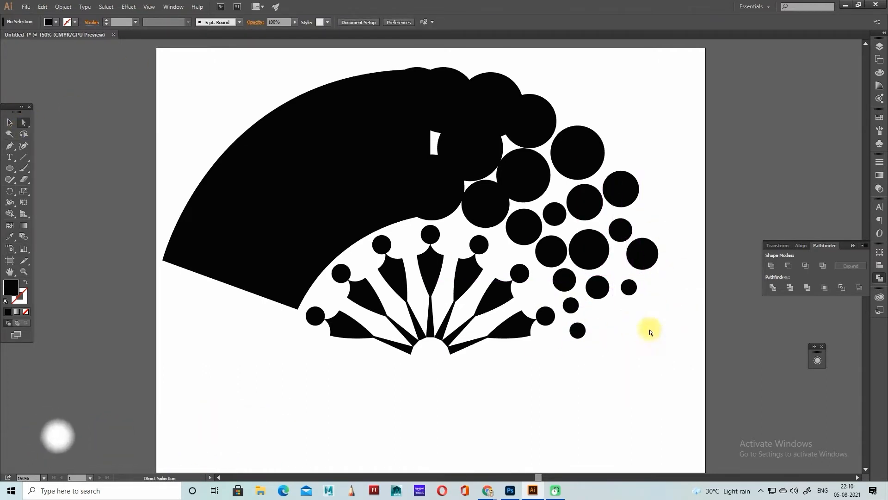
Step: Select the fan band and try nudging it upward, undoing the move
key("ctrl+minus")
left_click(290, 226)
key("Up")
key("Up")
key("Up")
key("ctrl+z")
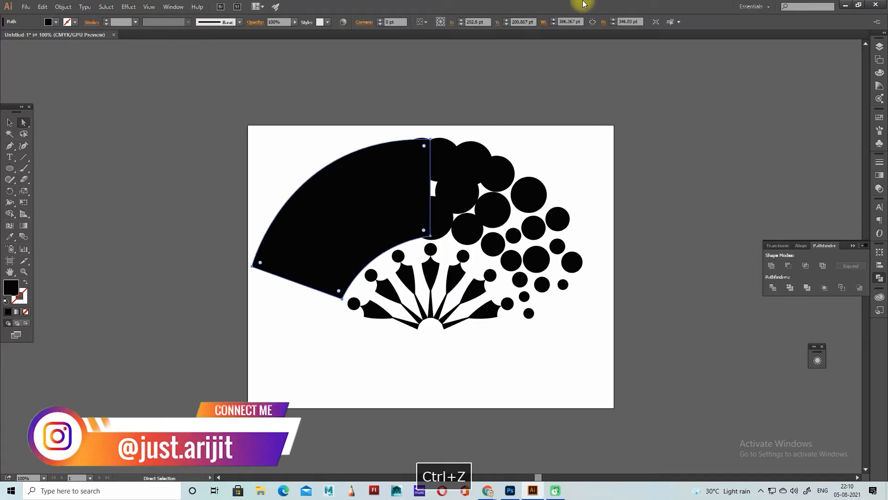
Step: Fill the selected fan band with the bright red swatch
left_click(56, 22)
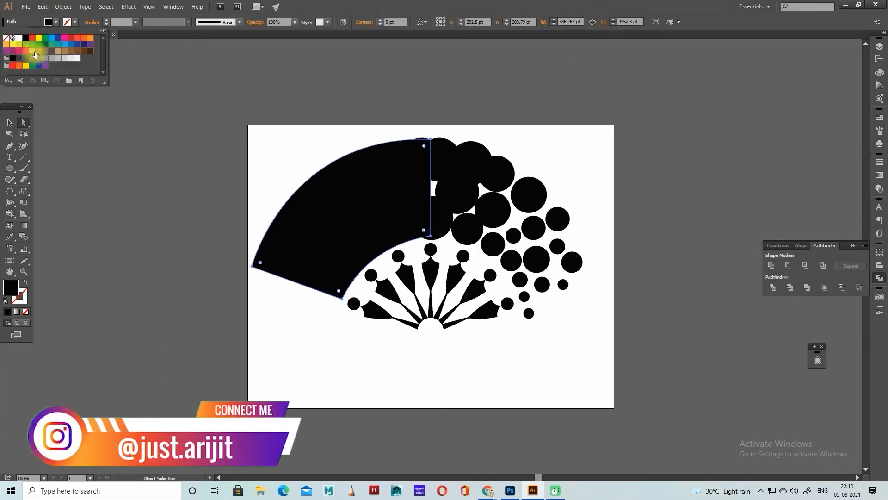
left_click(13, 68)
Step: Select the six circles nearest the band's centre-line edge and fill them with red sampled from the band
left_click(445, 163)
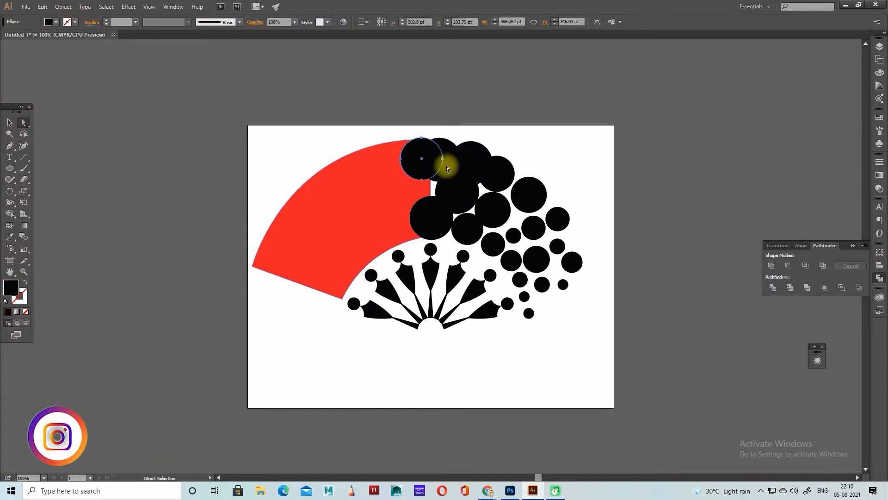
left_click(488, 153, "shift")
left_click(458, 193, "shift")
left_click(425, 224, "shift")
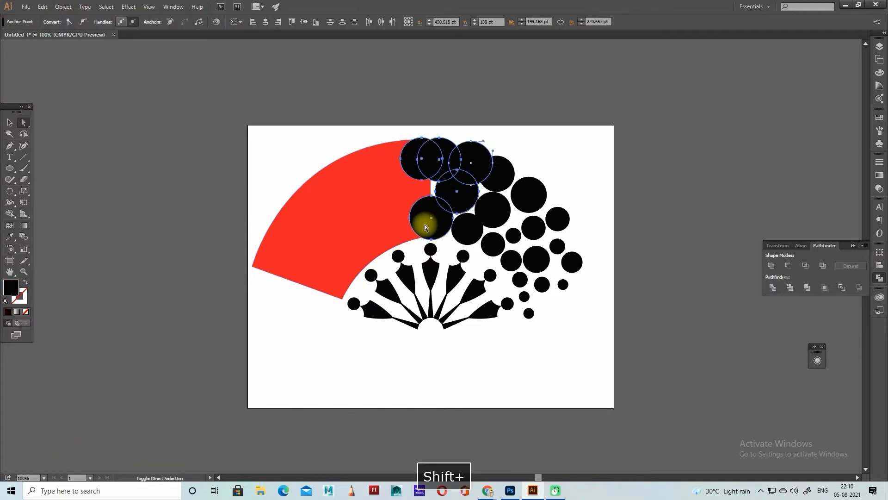
left_click(469, 228, "shift")
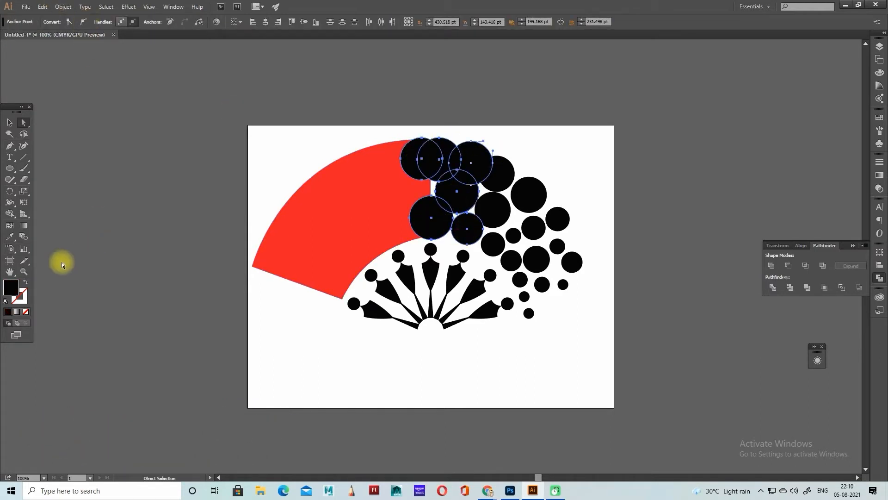
left_click(9, 122)
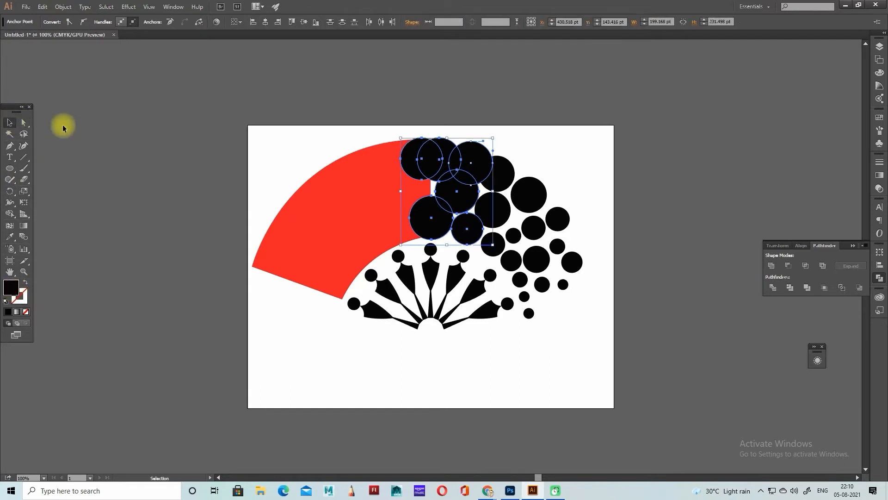
double_click(10, 287)
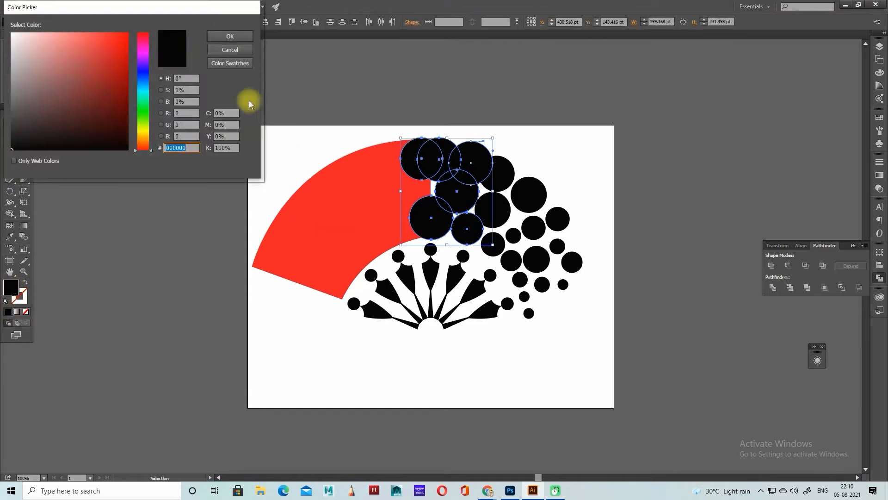
key("Escape")
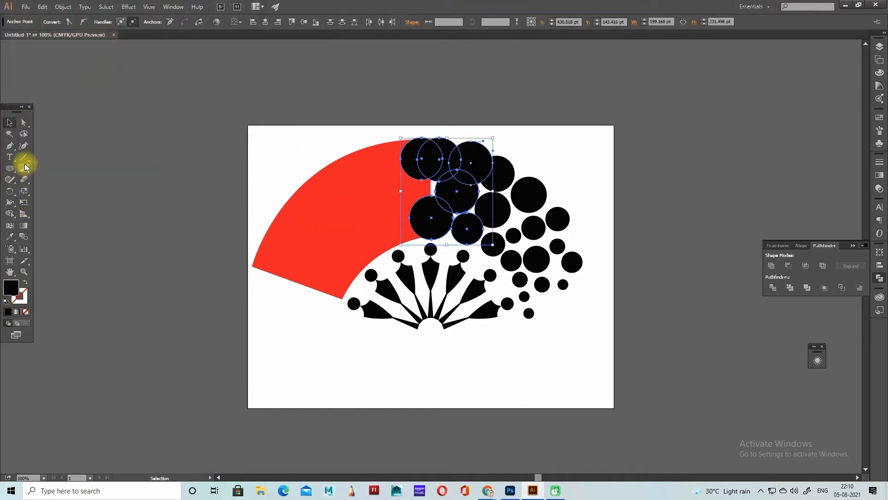
left_click(9, 236)
left_click(335, 173)
key("ctrl+shift+a")
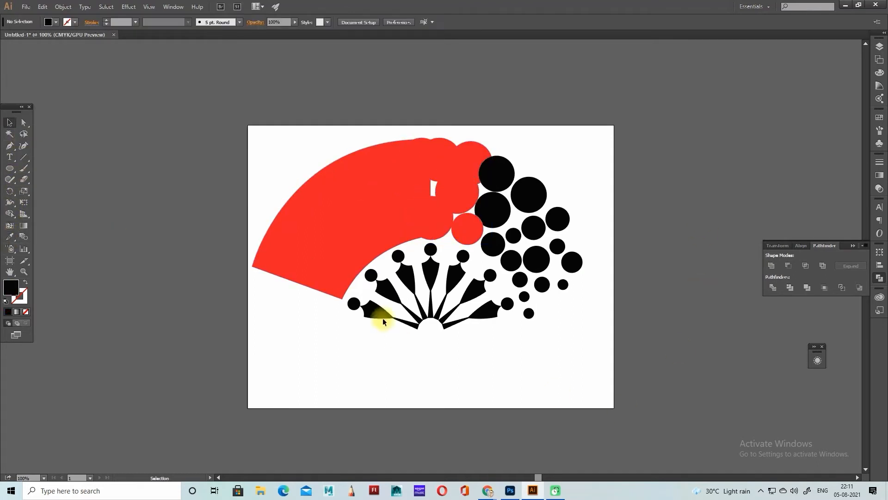
Step: Select the seven radiating human figures and fill them with the light brown swatch
left_click(371, 319)
left_click(382, 285, "shift")
left_click(405, 276, "shift")
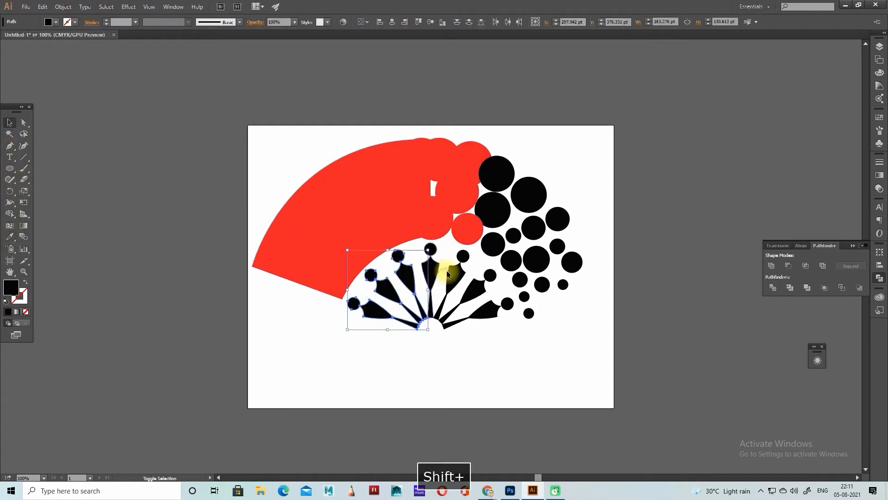
left_click(433, 278, "shift")
left_click(475, 289, "shift")
left_click(487, 312, "shift")
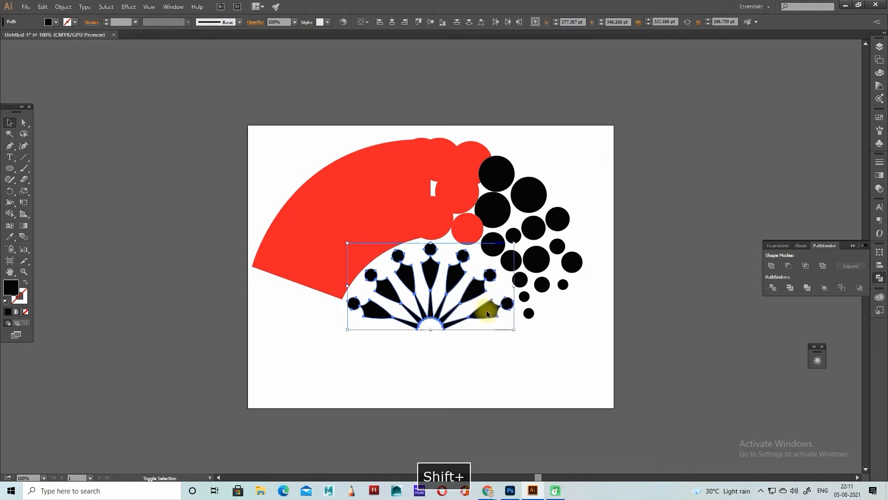
left_click(66, 24)
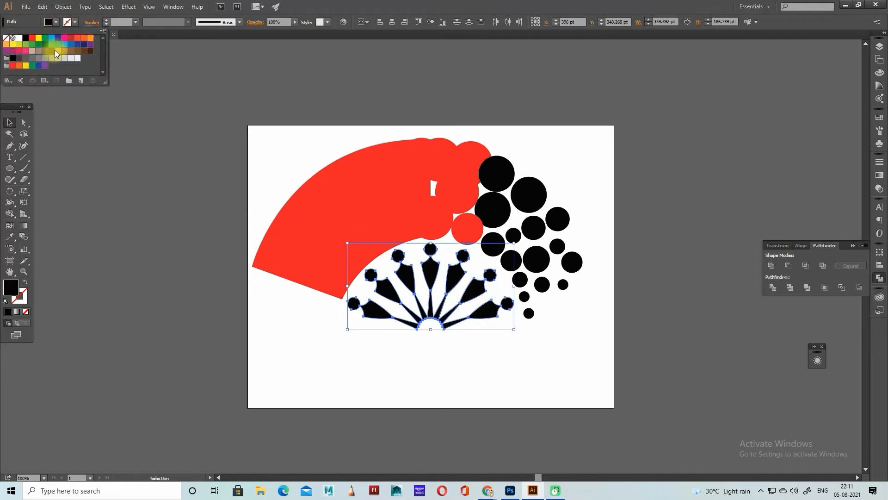
left_click(58, 51)
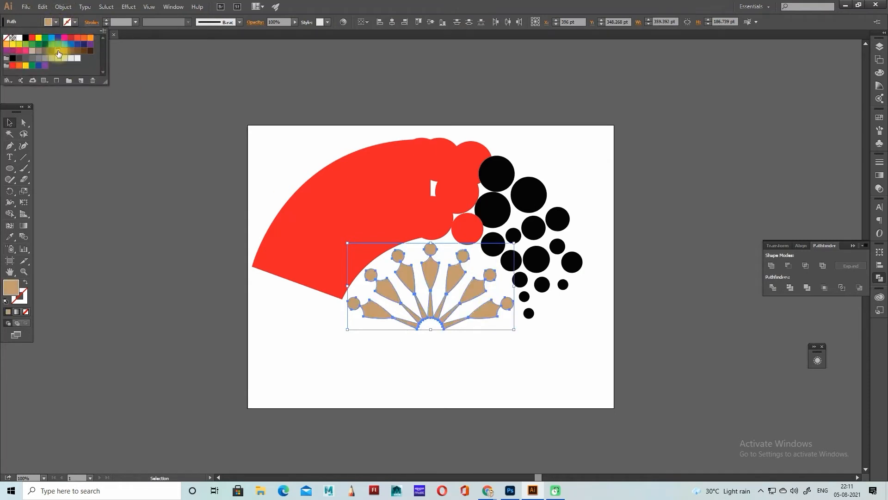
left_click(596, 161)
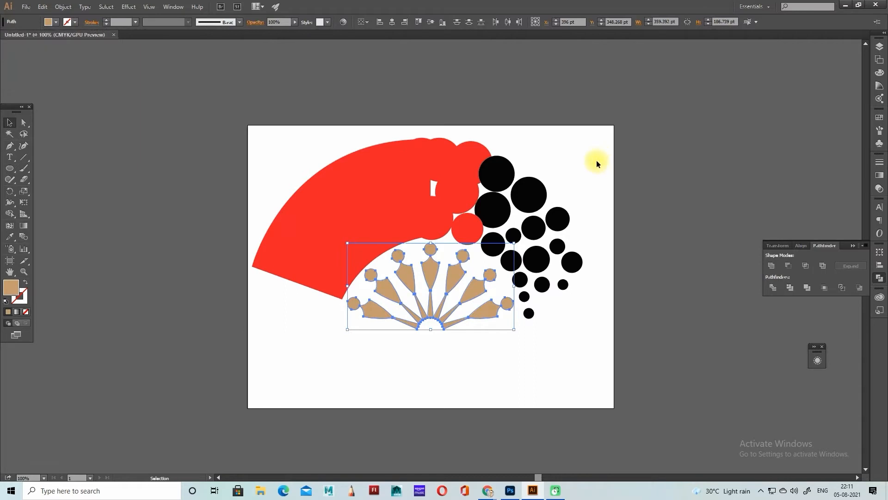
Step: Fill the black circle touching the band's outer end with red, and four black circles spread through the cluster with green
left_click(572, 151)
left_click(493, 168)
left_click(493, 210)
left_click(558, 217, "shift")
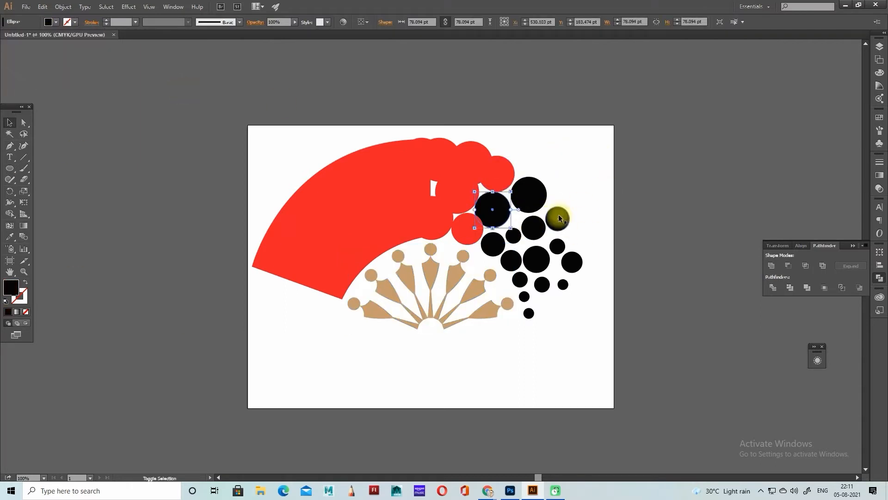
left_click(536, 261, "shift")
left_click(528, 312, "shift")
left_click(50, 45)
left_click(379, 93)
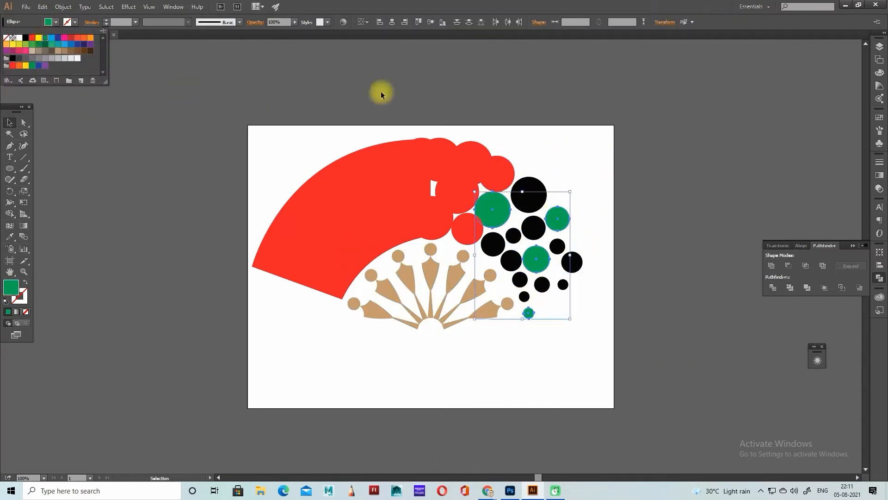
Step: Fill four more black circles in the cluster with light blue, including the large uppermost one
left_click(529, 194)
left_click(493, 244, "shift")
left_click(557, 245, "shift")
left_click(524, 297, "shift")
left_click(63, 48)
left_click(341, 84)
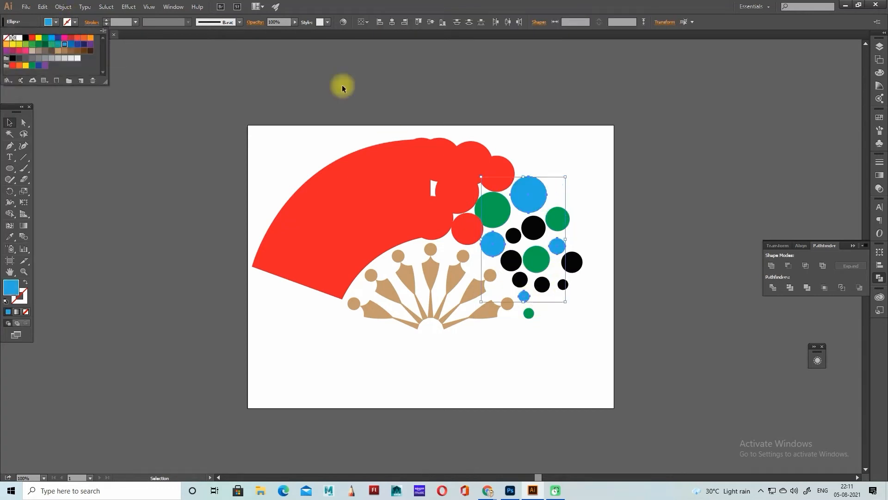
Step: Fill three black circles, including the outermost one, with yellow, and the small black one beside the lower yellow circle with red
left_click(513, 235)
left_click(572, 262, "shift")
left_click(542, 285, "shift")
left_click(40, 40)
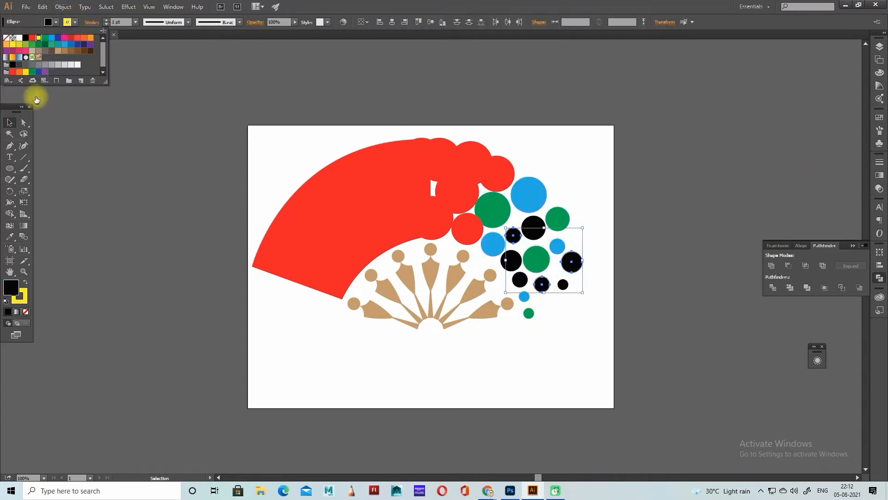
key("ctrl+z")
left_click(55, 23)
left_click(39, 39)
left_click(657, 234)
left_click(520, 279)
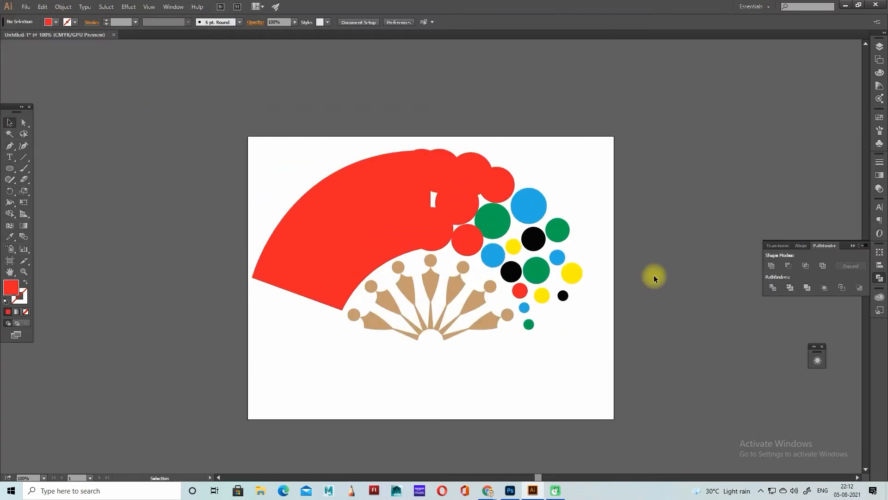
Step: Move the smallest green circle up and right to sit below the yellow one, and shift the upper outer green circle slightly up
left_click(529, 324)
left_click(23, 122)
left_click_drag(534, 328, 548, 318)
left_click(585, 259)
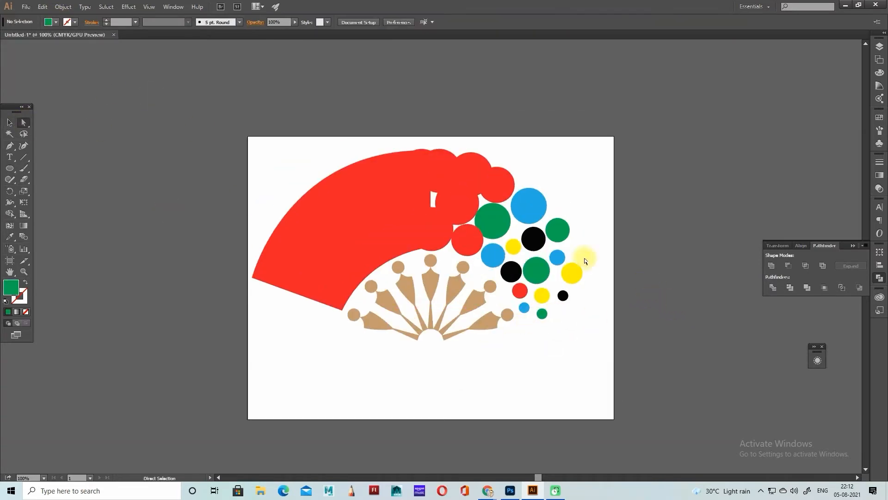
left_click_drag(563, 232, 564, 229)
left_click(579, 249)
Step: Move the outermost yellow circle up and slightly right, and place a copy of it directly below
left_click_drag(576, 278, 583, 256)
key("ctrl+z")
left_click(619, 259)
left_click(574, 279)
key("v")
key("ctrl+plus")
left_click_drag(658, 273, 576, 257)
double_click(653, 252)
left_click(8, 47)
left_click(743, 186)
key("ctrl+minus")
left_click(608, 257)
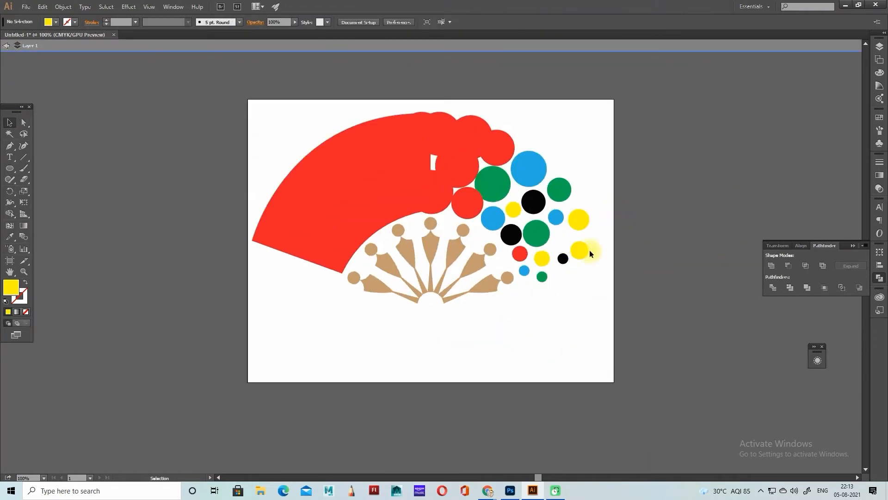
Step: Nudge the smallest black circle up and slightly left, into the space between the surrounding circles
left_click(563, 259)
key("Up")
key("Up")
key("Up")
key("Up")
key("Up")
key("Up")
key("Up")
key("Up")
key("Up")
key("Up")
key("Up")
key("Up")
key("Up")
key("Up")
key("Up")
key("Up")
key("Up")
key("Up")
key("Up")
key("Up")
key("Left")
key("Left")
key("Left")
key("Left")
key("Left")
left_click(615, 204)
Step: Fill the lower outermost yellow circle with red and leave isolation mode
left_click(579, 250)
left_click(56, 22)
left_click(84, 34)
left_click(731, 266)
left_click(7, 46)
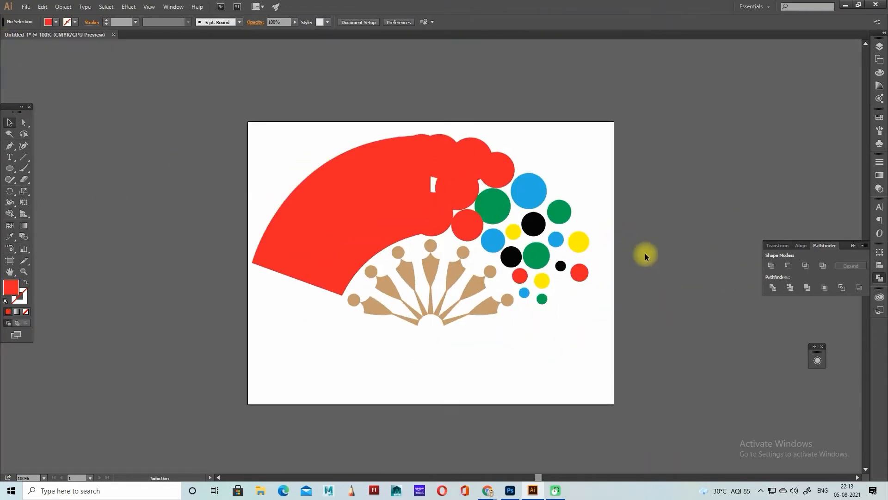
Step: Nudge the large blue circle slightly up and to the right
left_click(542, 157)
key("Up")
key("Up")
key("Up")
key("Up")
key("Up")
key("Right")
key("Right")
key("Right")
key("Right")
key("Right")
key("Right")
key("Right")
key("Right")
left_click(642, 47)
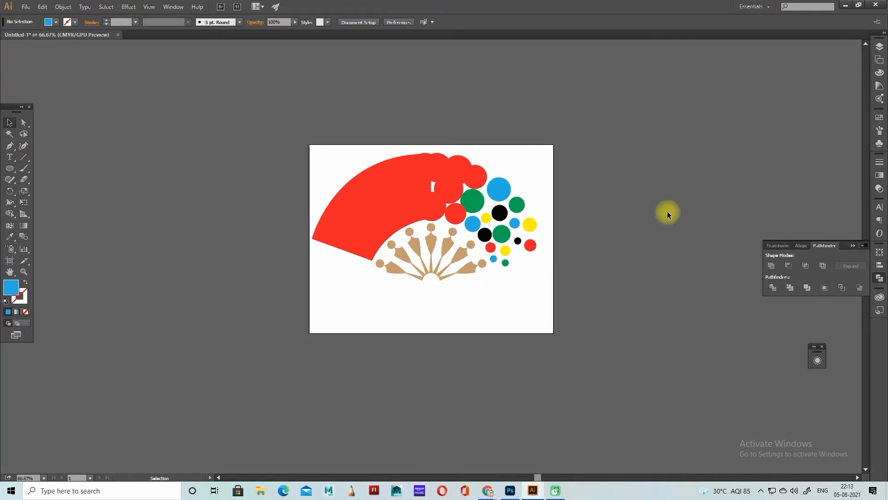
Step: Shift the red circle above the white gap slightly down and left, and nudge the red circle beside the gap to the left
key("ctrl+plus")
left_click(462, 145)
mouse_move(401, 211)
left_mouse_down()
mouse_move(364, 211)
mouse_move(397, 219)
left_mouse_up()
left_click(432, 252)
left_click(472, 217)
key("Left")
key("Left")
key("Left")
key("Left")
left_click(765, 134)
Step: Nudge the leftmost red circle on the band's upper edge upward so that it protrudes more above the band
left_click(402, 167)
key("Up")
key("Up")
key("Up")
key("Up")
key("Up")
key("Up")
left_click(763, 134)
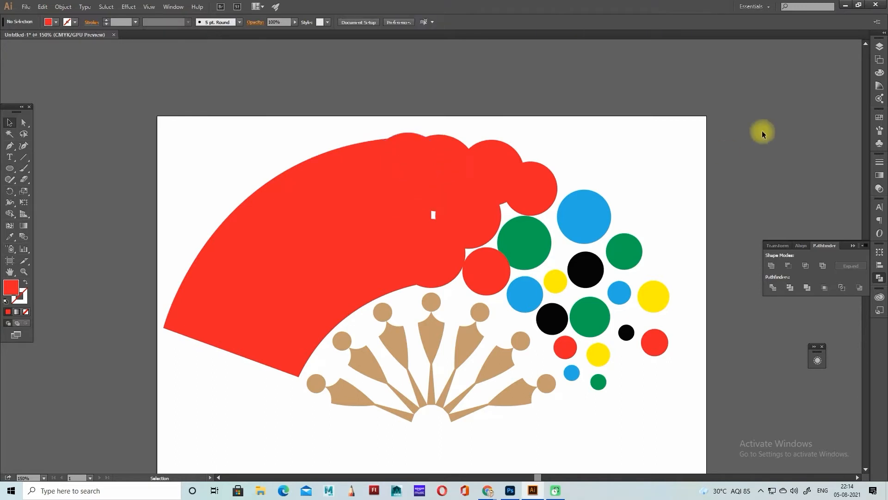
scroll(788, 129, "down", 1)
left_click(425, 123)
key("Up")
key("Up")
key("Up")
key("Up")
left_click(746, 241)
Step: Nudge the second red circle along the band's upper edge to the right, toward its neighbour
scroll(747, 241, "up", 1)
left_click(457, 148)
key("Right")
key("Right")
key("Right")
key("Right")
key("Right")
key("Right")
key("Right")
key("Right")
key("Right")
key("Right")
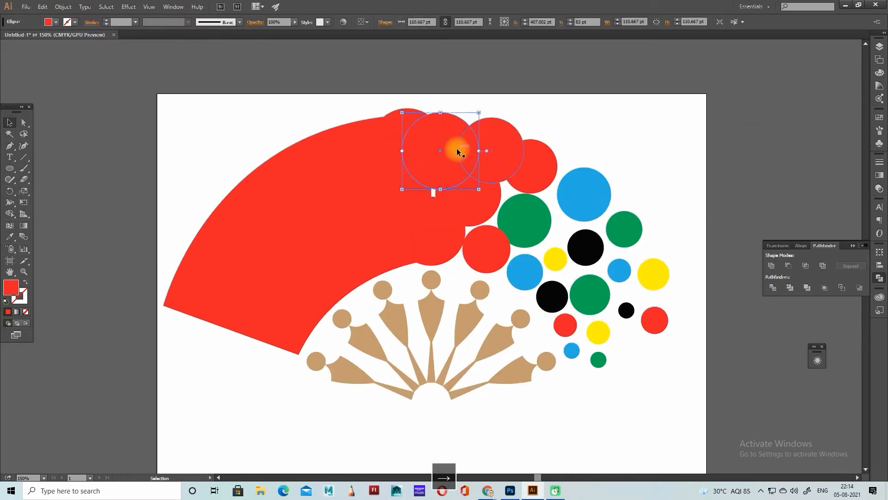
left_click(688, 182)
left_click(401, 140)
left_click(765, 174)
key("ctrl+minus")
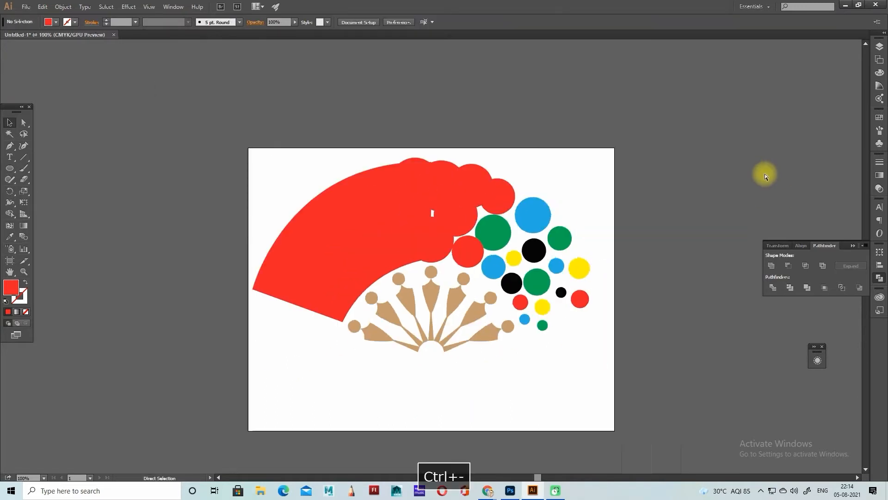
Step: Move the band's upper end anchor to about 412 pt, 35 pt and raise its curve handle to smooth the outer arc
key("ctrl+plus")
left_click(393, 199)
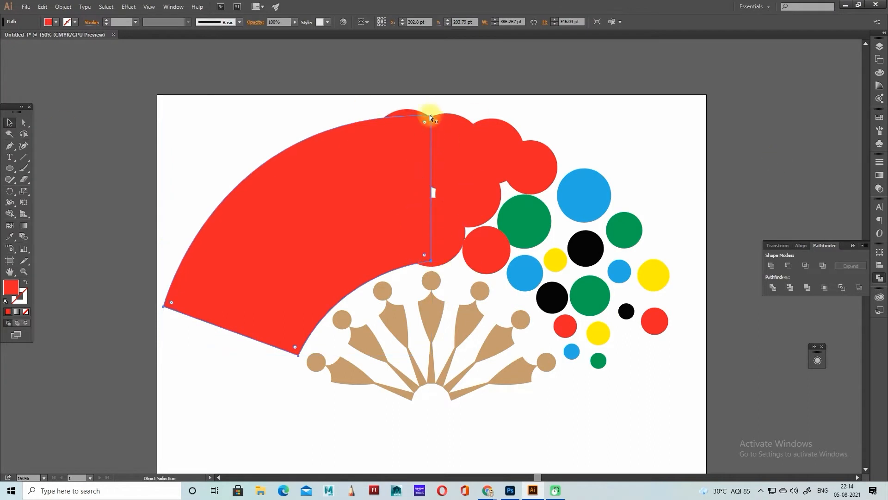
mouse_move(430, 116)
left_mouse_down()
mouse_move(442, 113)
mouse_move(441, 120)
left_mouse_up()
left_click(401, 148, "ctrl")
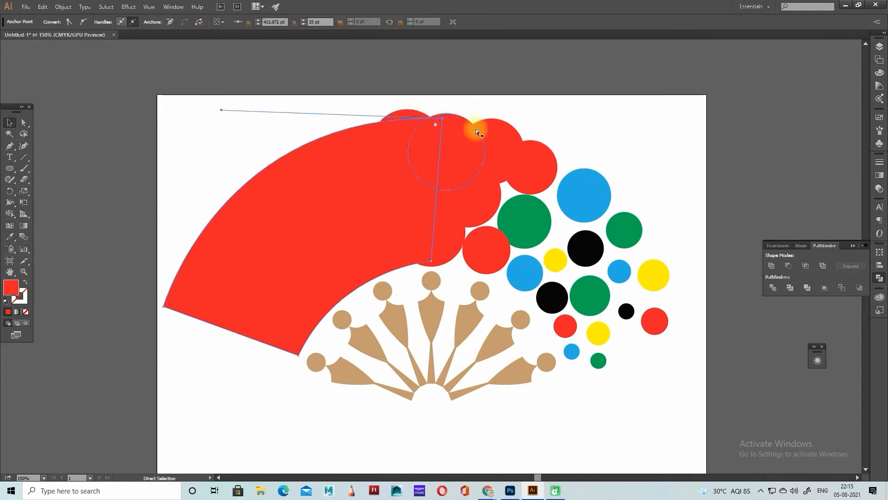
left_click_drag(221, 111, 222, 96)
left_click(747, 142)
Step: Select the whole emblem and scale it down proportionally about its centre
scroll(748, 143, "down", 4)
key("ctrl+minus")
key("ctrl+a")
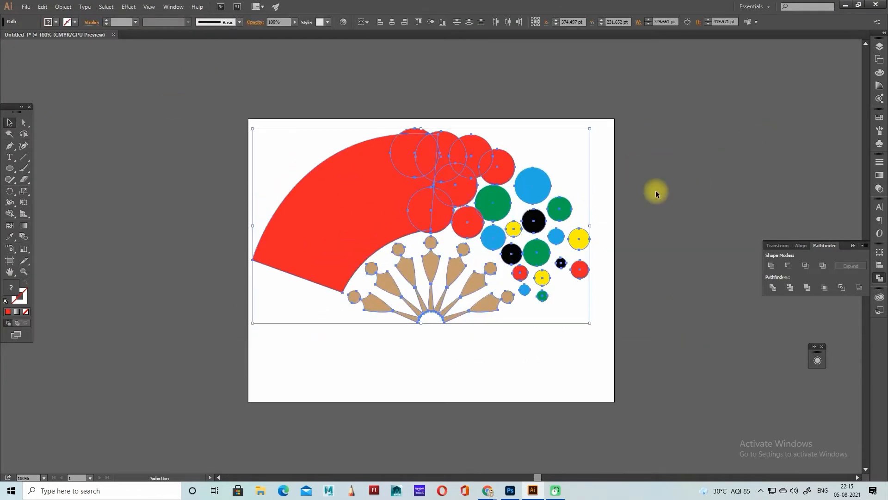
left_click_drag(590, 123, 546, 157)
left_click(531, 126)
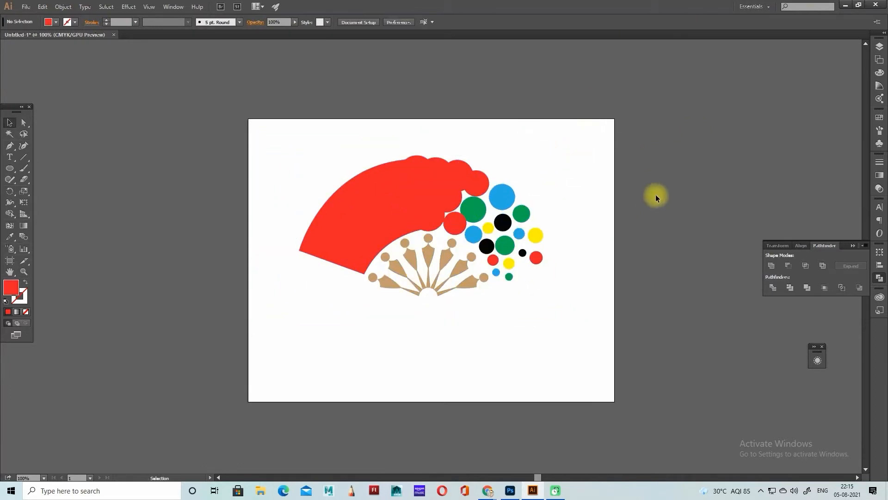
Step: Add the text "TOKYO 2020" below the emblem and start a new line
left_click(10, 157)
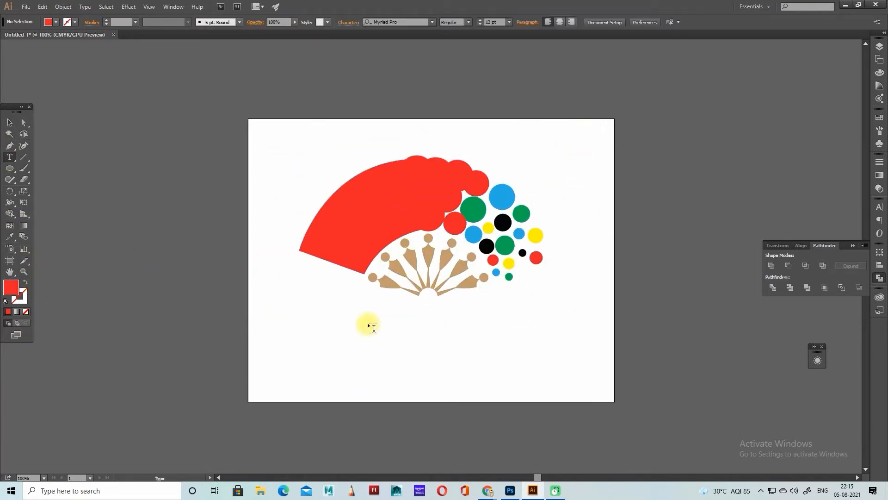
left_click(366, 324)
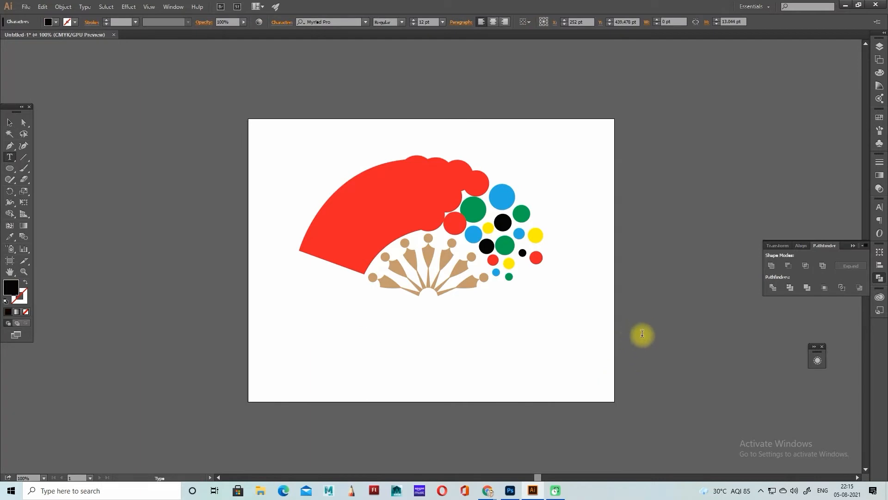
type("TOK")
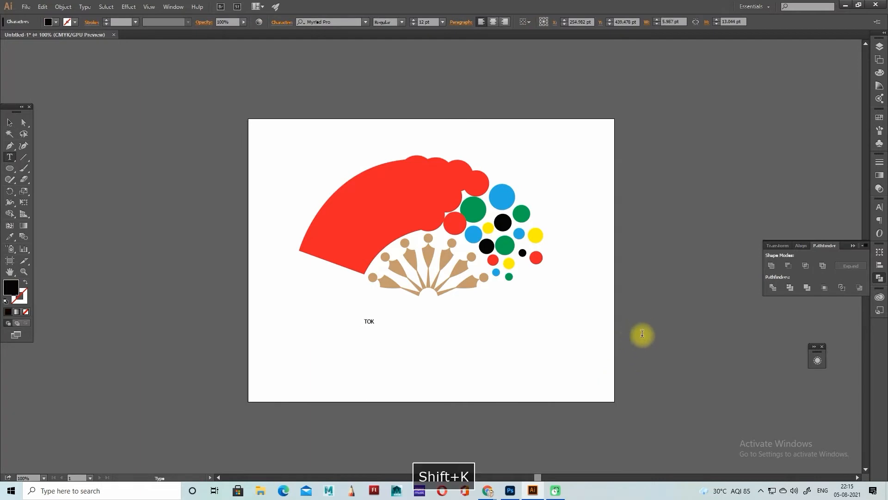
type("YO  ")
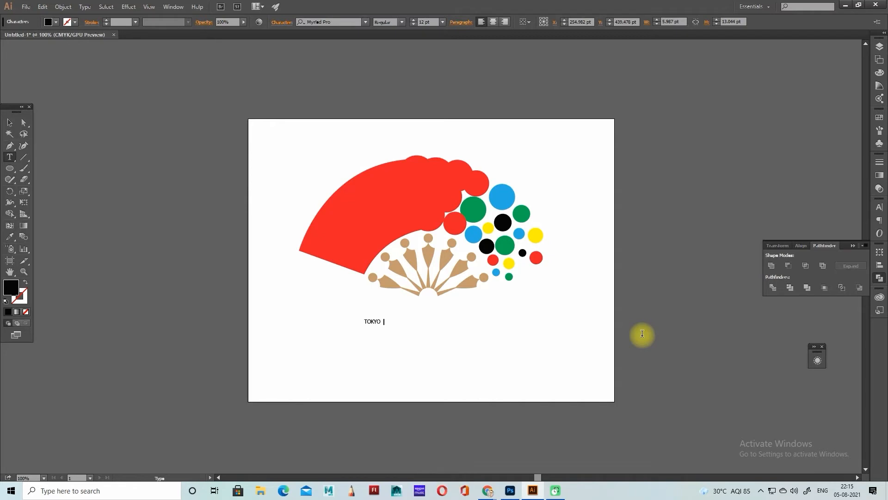
type("2020")
key("BackSpace")
type("1")
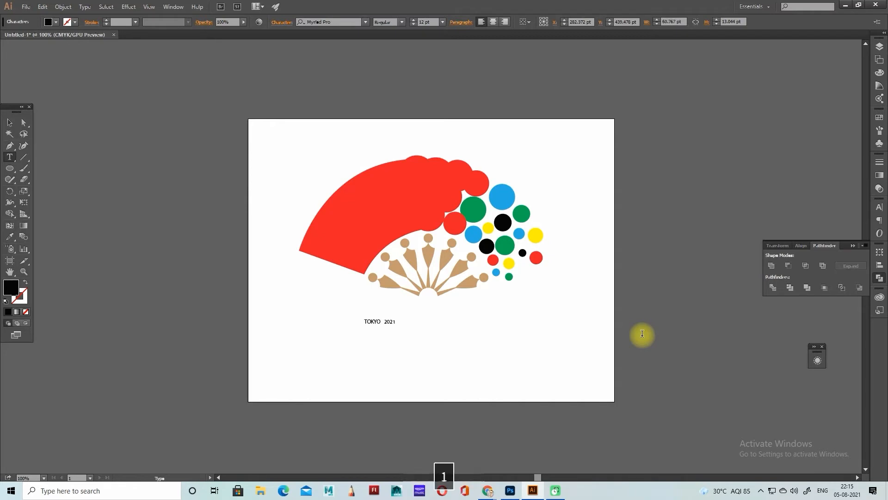
key("BackSpace")
type("0")
key("Return")
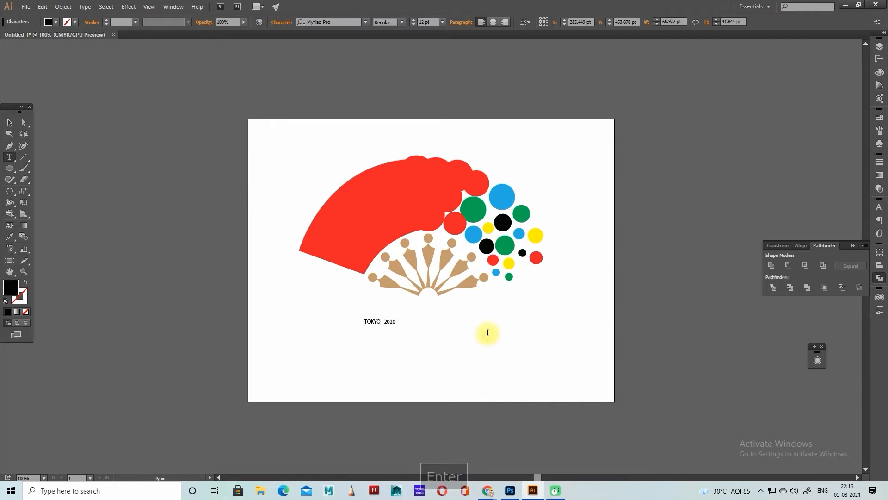
Step: Enlarge the TOKYO 2020 text to 67 pt and centre it beneath the fan
key("ctrl+equal")
scroll(487, 333, "down", 1)
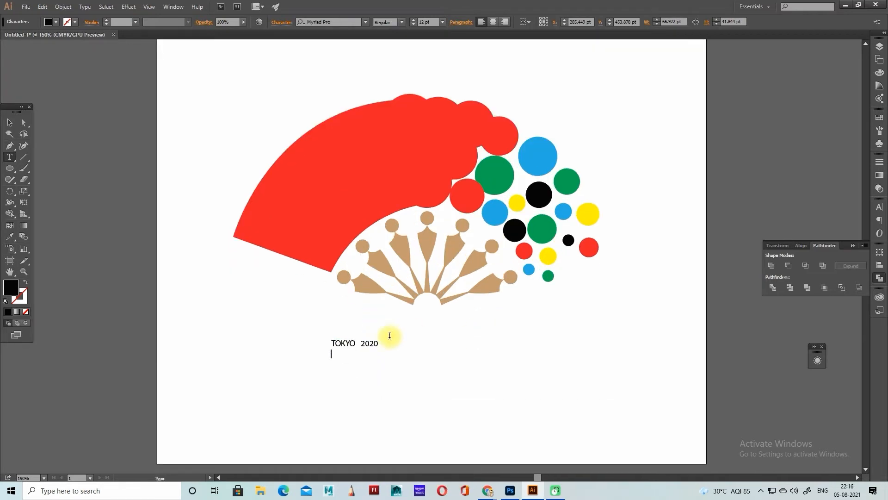
left_click_drag(378, 343, 318, 340)
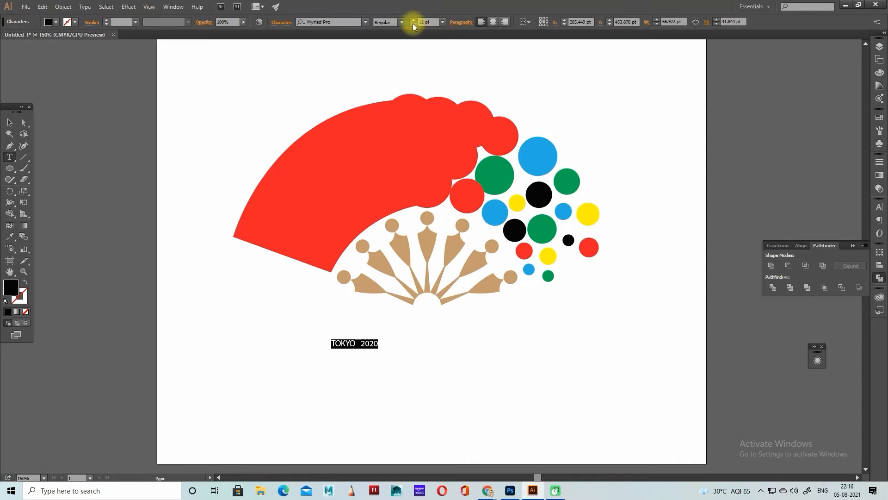
left_click_drag(414, 21, 413, 21)
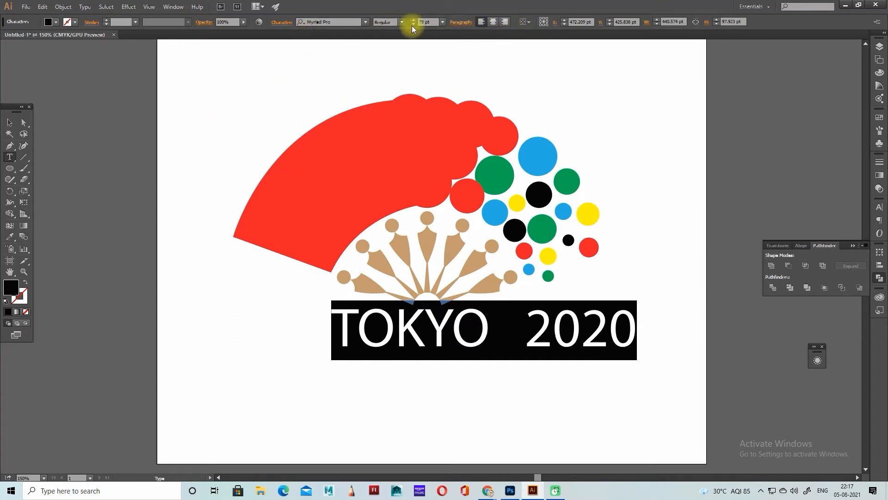
left_click_drag(412, 24, 413, 25)
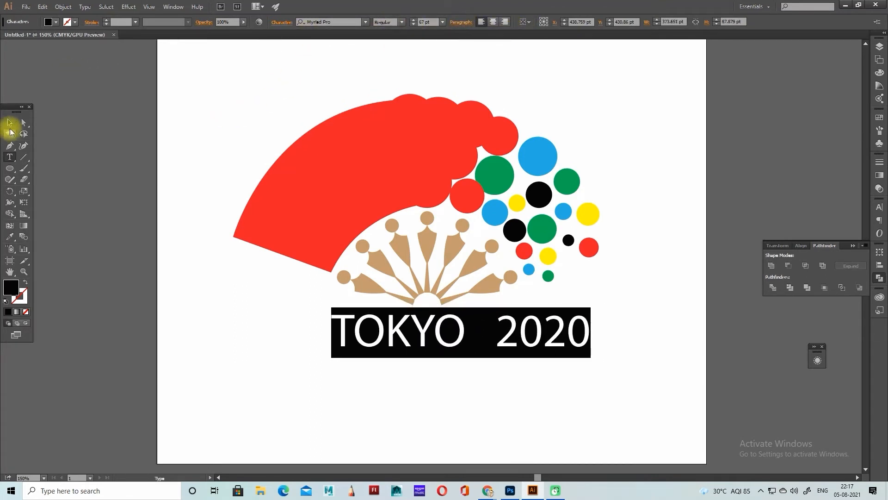
left_click(9, 122)
mouse_move(537, 336)
left_mouse_down()
mouse_move(492, 342)
mouse_move(523, 341)
left_mouse_up()
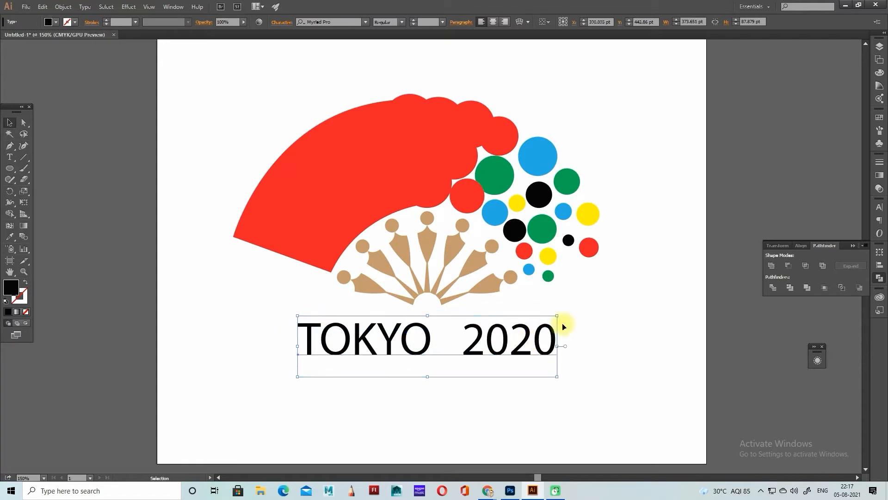
Step: Change the font of the whole TOKYO 2020 caption to Segoe UI Emoji
key("t")
key("ctrl+a")
left_click(331, 21)
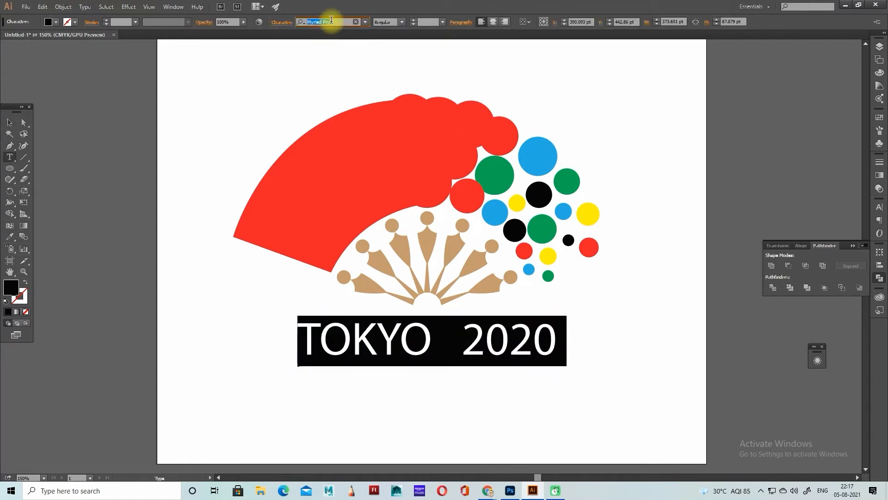
type("Segoe UI Emoji")
left_click(502, 341)
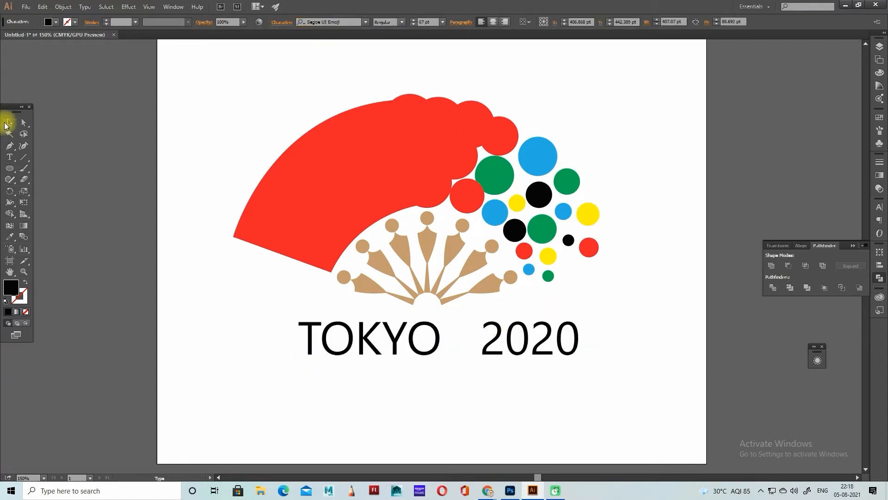
Step: Copy the red circle beside the large green one into the gap between TOKYO and 2020, centring it between the words
left_click(9, 122)
left_click(466, 200)
left_click_drag(470, 199, 468, 350)
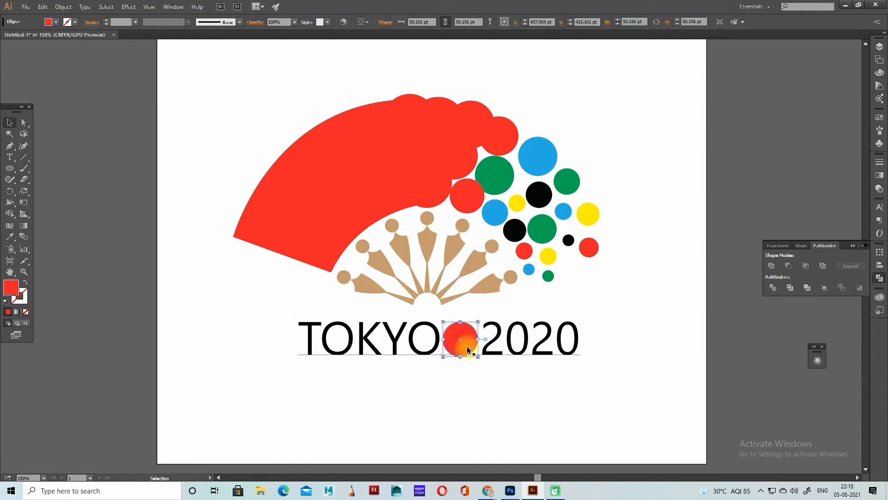
key("Right")
key("Right")
key("Right")
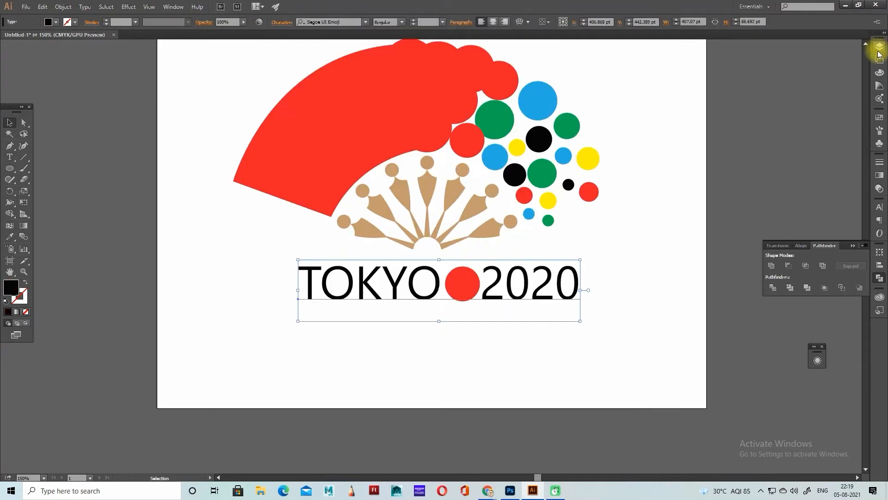
Step: Lock the TOKYO 2020 text object within Layer 1
left_click(879, 50)
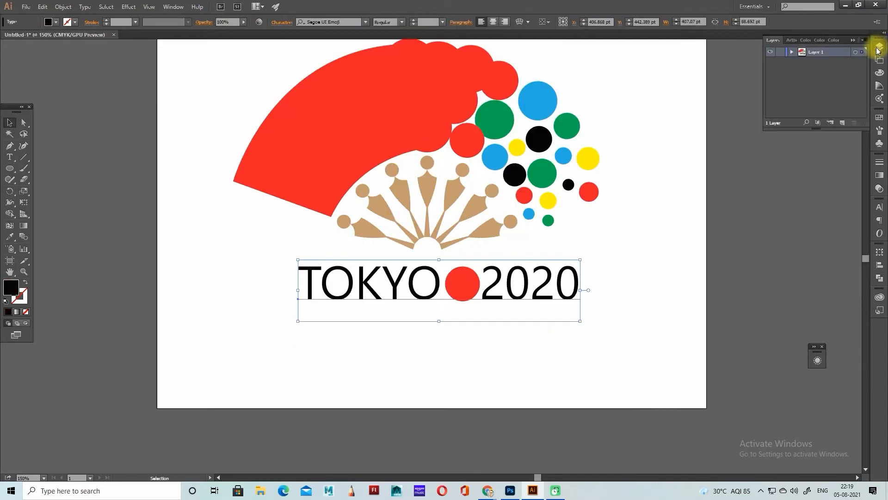
left_click(792, 53)
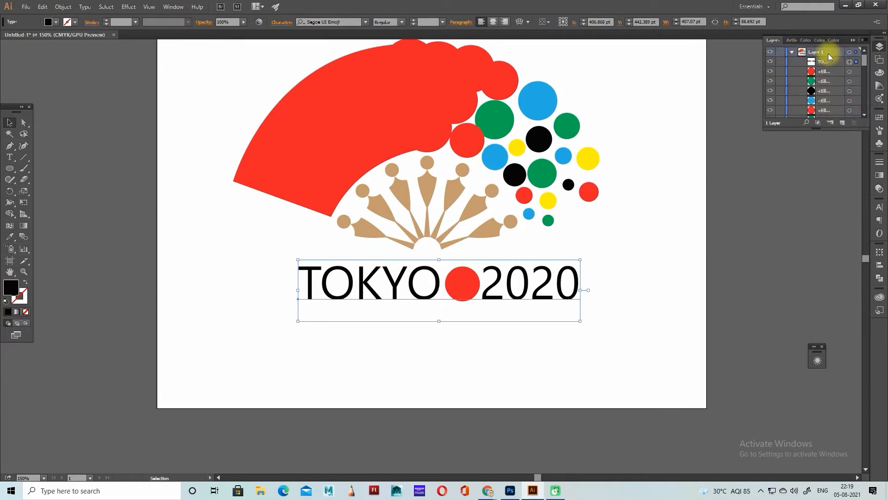
left_click(780, 62)
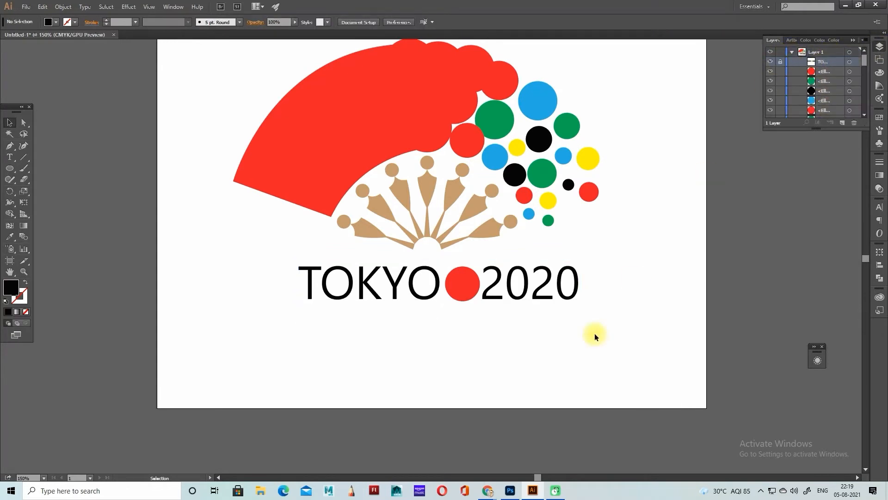
Step: Copy the caption's red circle below TOKYO, enlarged to about 83 pt wide, and remove its fill
left_click_drag(461, 288, 378, 333)
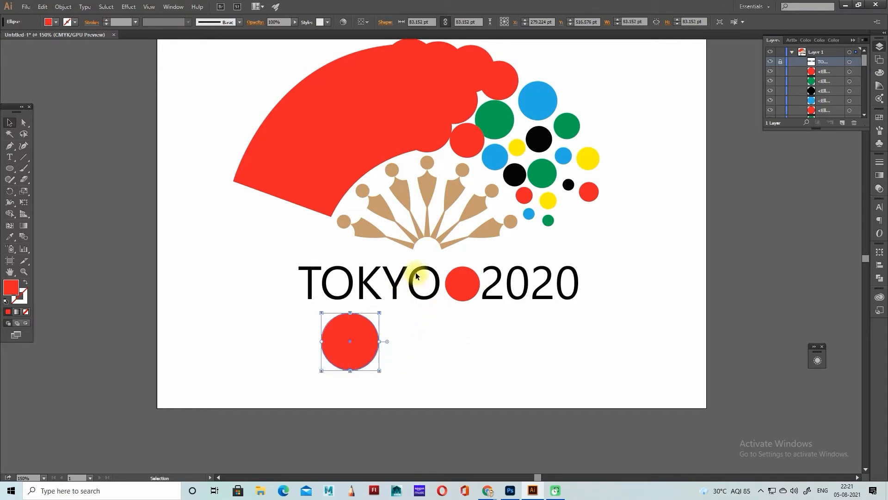
left_click(48, 21)
left_click(65, 44)
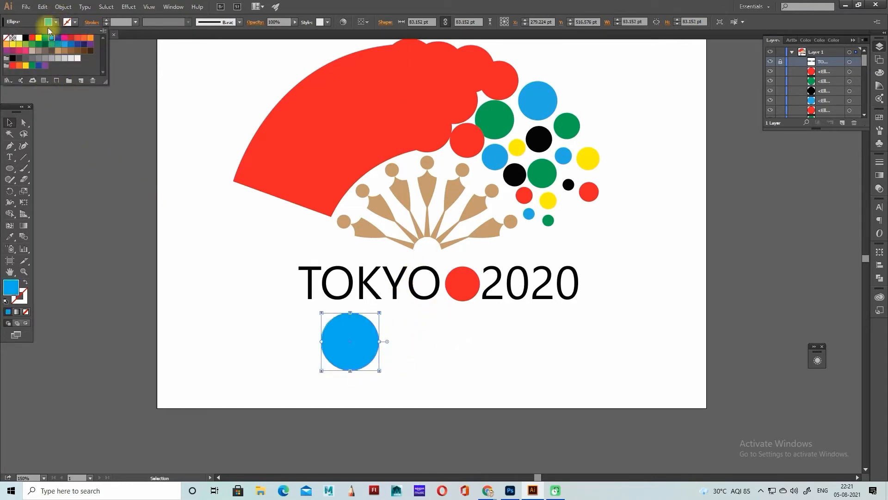
left_click(6, 38)
Step: Give the unfilled circle below TOKYO a blue stroke 8 pt thick
left_click(75, 22)
left_click(68, 22)
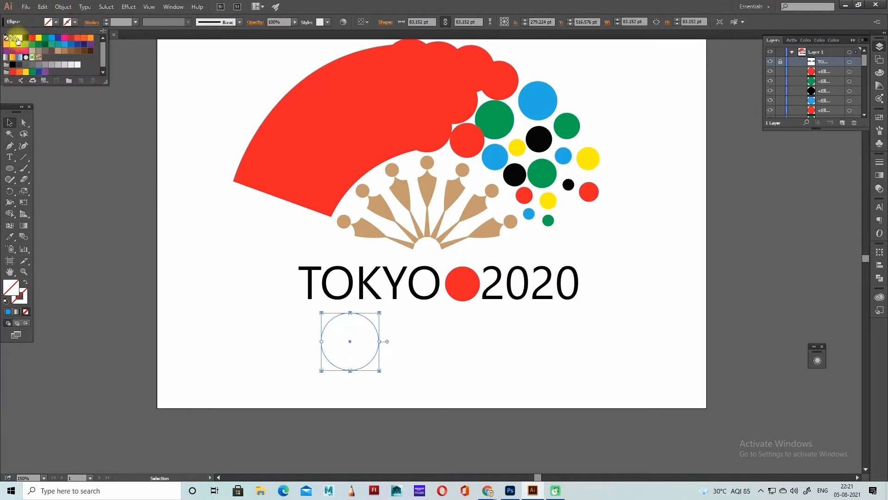
left_click(52, 38)
left_click(136, 21)
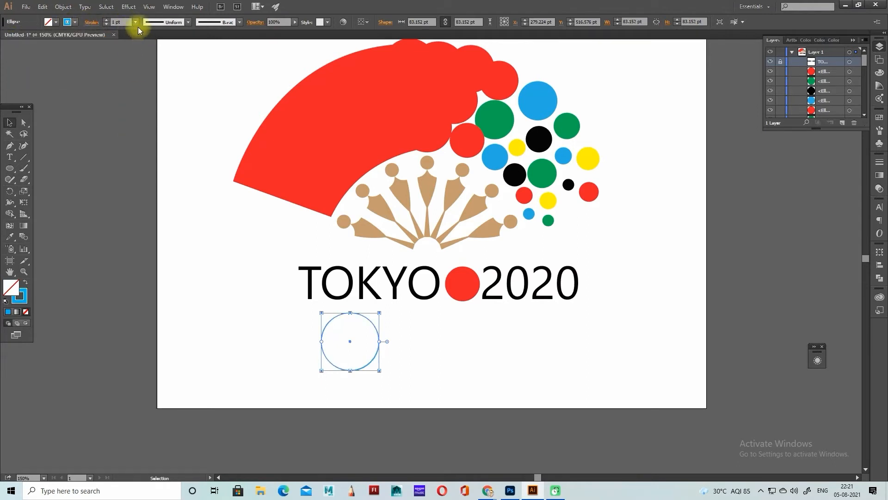
left_click(136, 22)
left_click(147, 134)
Step: Duplicate the blue ring diagonally down to the right so the two overlap, and colour the copy's stroke yellow
scroll(268, 254, "down", 2)
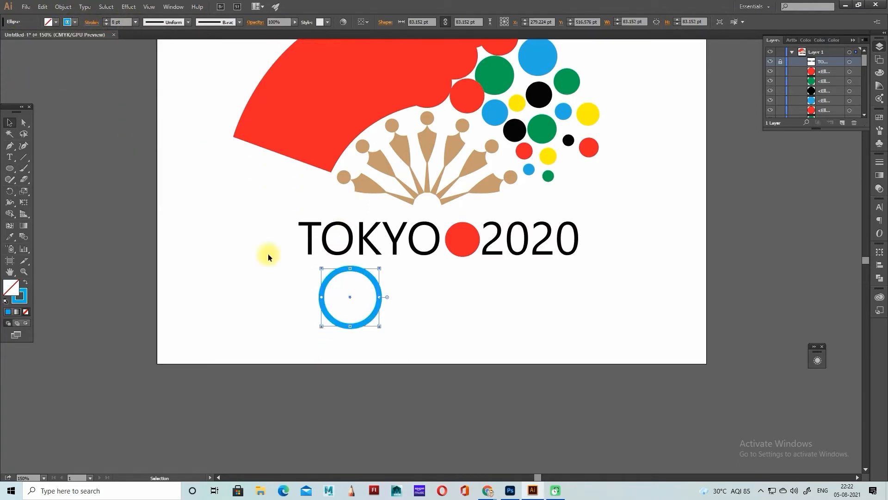
left_click(24, 122)
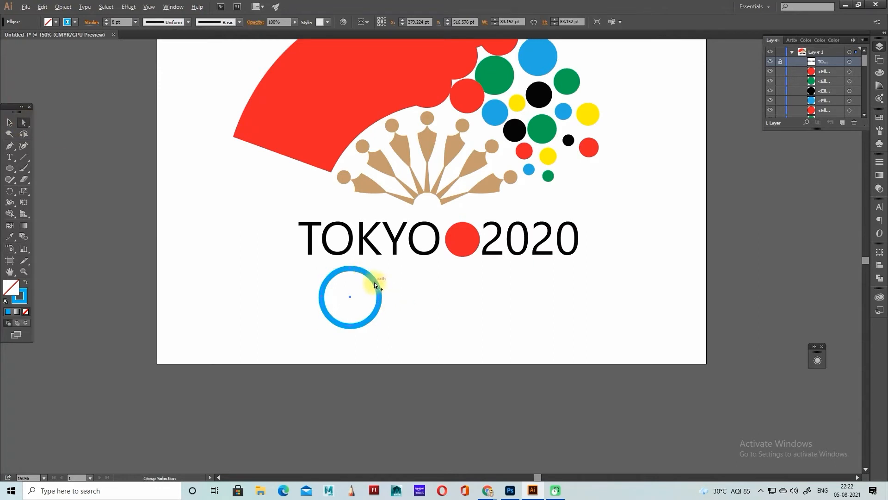
left_click_drag(375, 285, 404, 306)
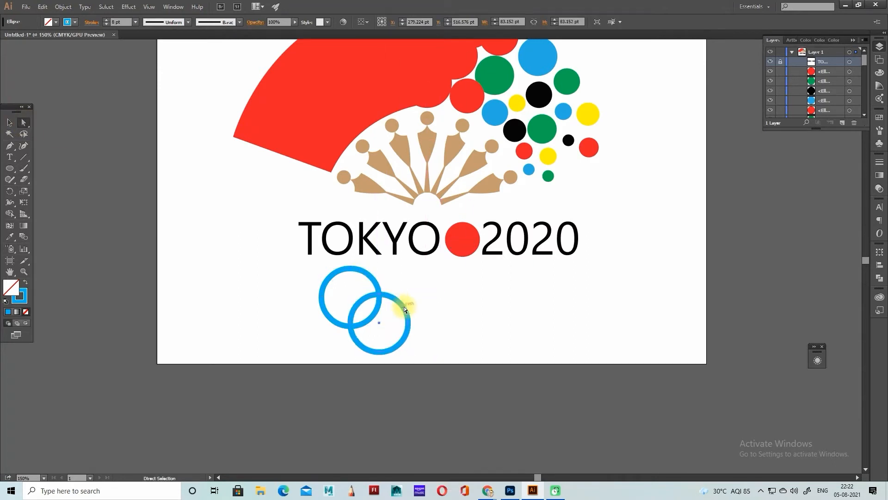
left_click(76, 23)
left_click(37, 38)
left_click(456, 286)
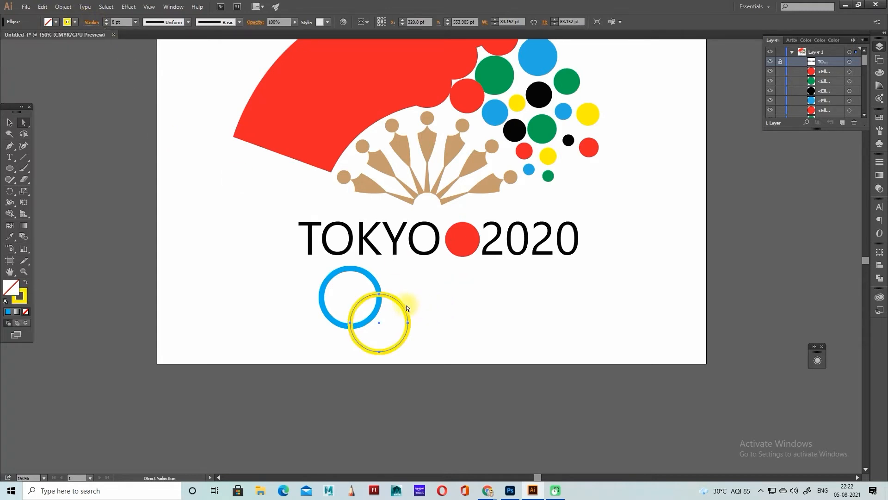
Step: Duplicate the yellow ring up to the right, level with the blue ring, and colour the copy's stroke black
left_click_drag(400, 303, 437, 279)
left_click(75, 22)
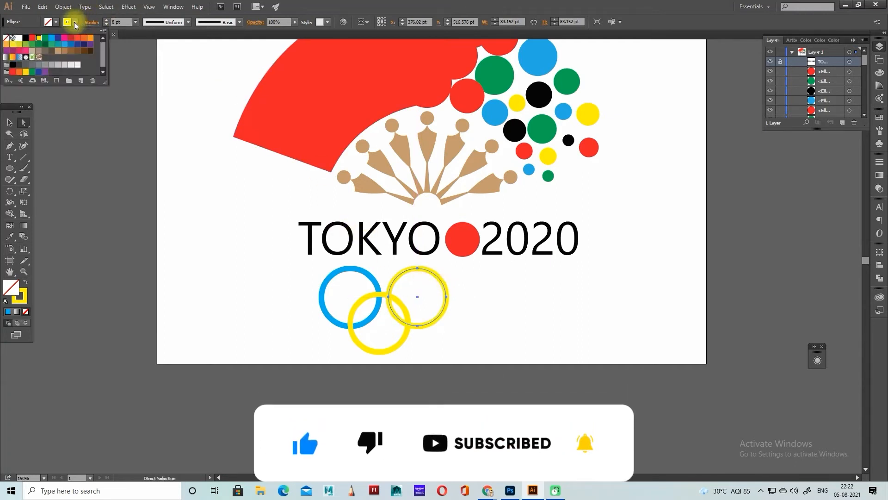
left_click(25, 38)
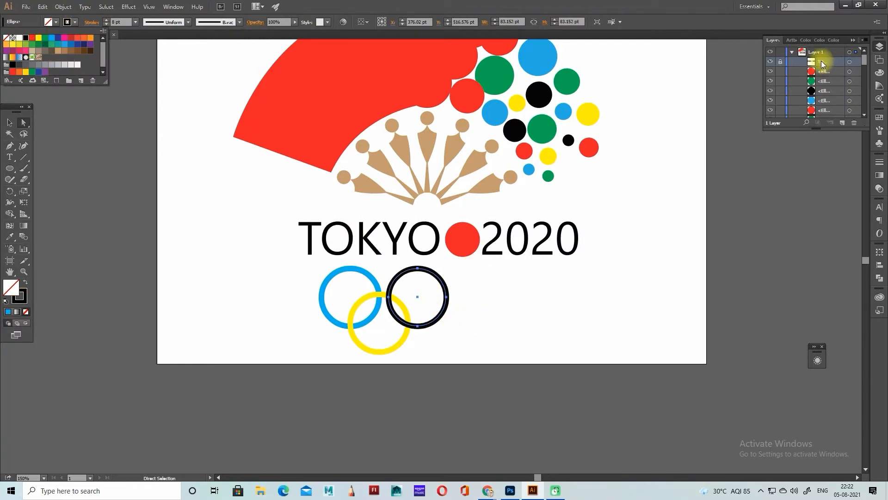
Step: Move the black ring directly below the yellow ring in the layer stacking order
scroll(826, 102, "down", 5)
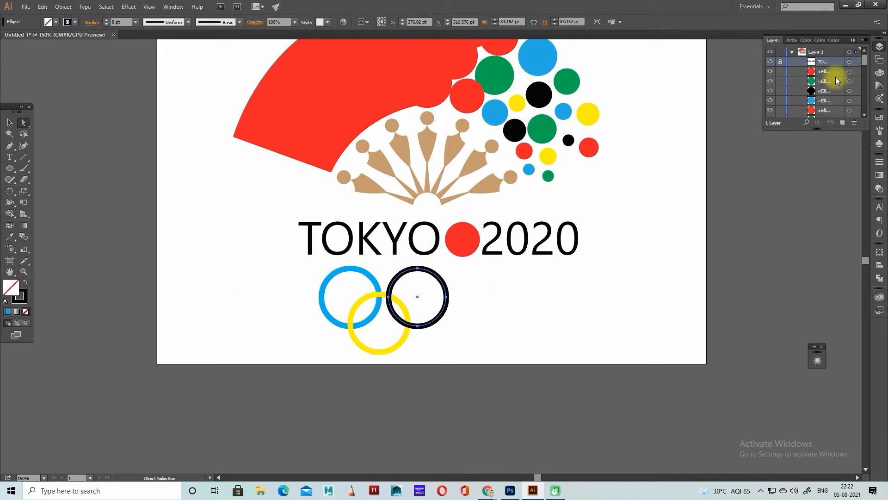
scroll(826, 103, "down", 3)
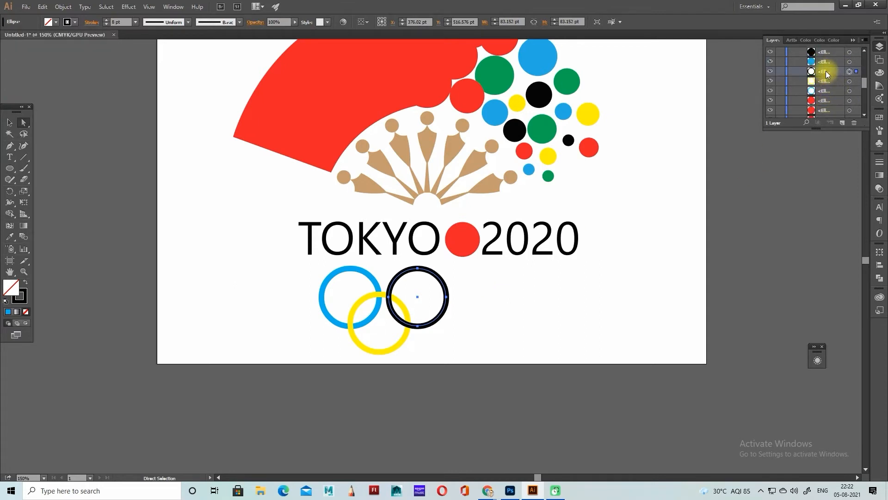
left_click_drag(827, 74, 827, 86)
scroll(416, 277, "down", 1)
Step: Duplicate the yellow ring horizontally to the right, overlapping the black ring, and colour the copy's stroke green
left_click(390, 287)
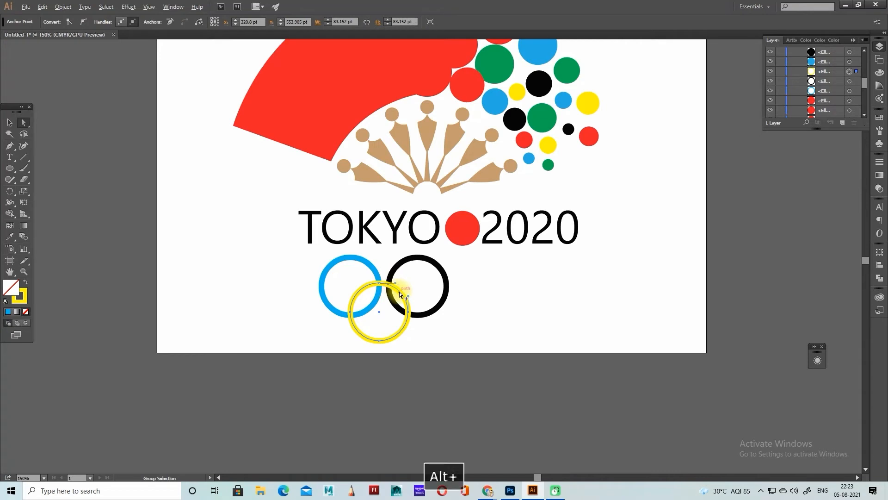
left_click_drag(400, 293, 471, 291)
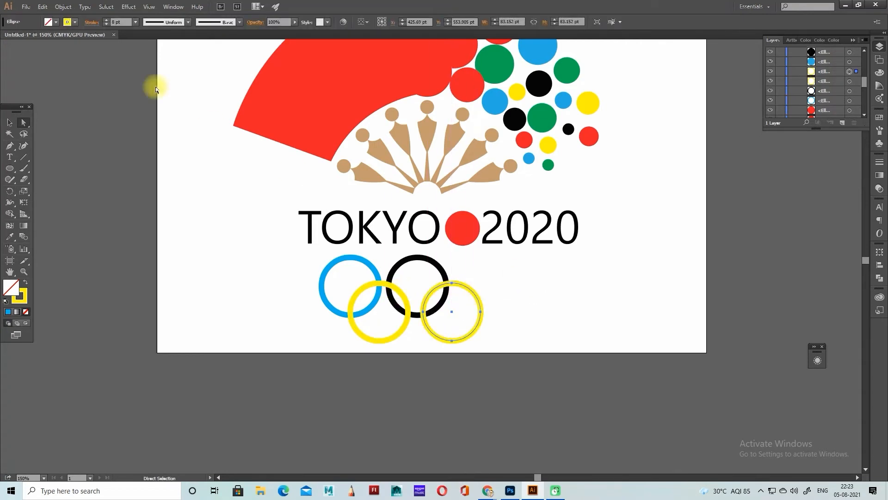
left_click(68, 22)
left_click(45, 38)
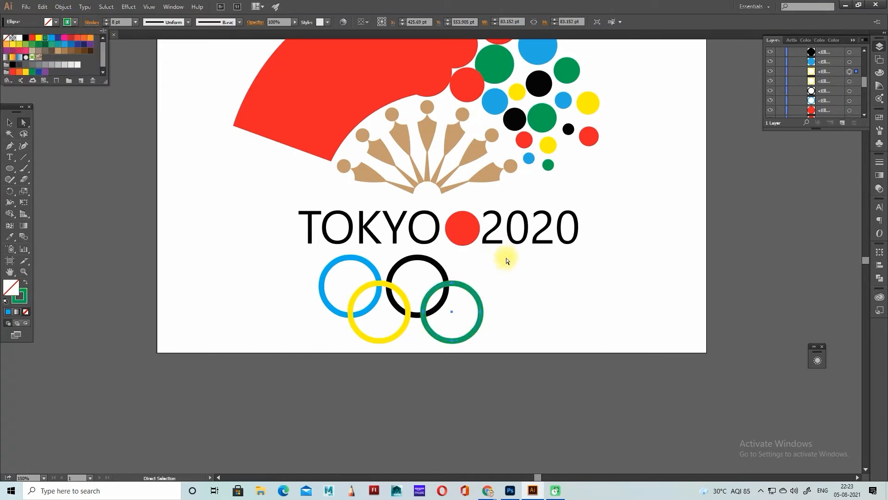
Step: Duplicate the black ring to the right, overlapping the green ring, and colour the copy's stroke red
left_click(429, 257)
left_click_drag(428, 257, 500, 262)
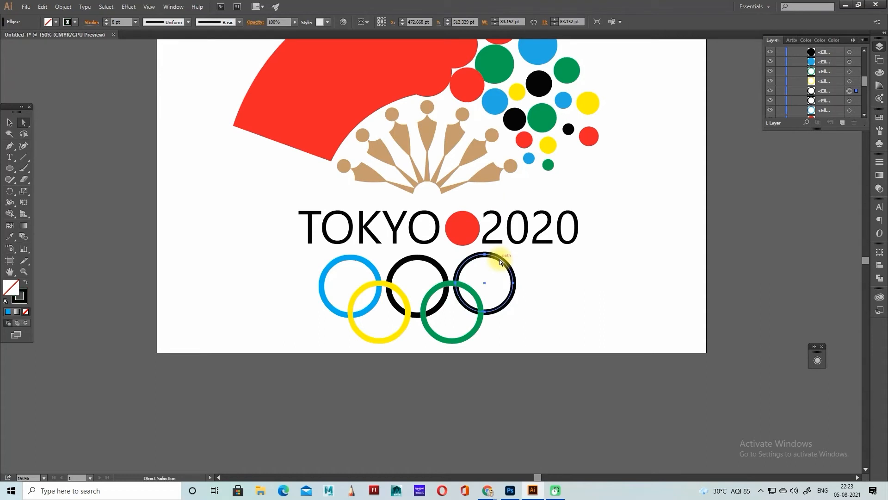
left_click(68, 22)
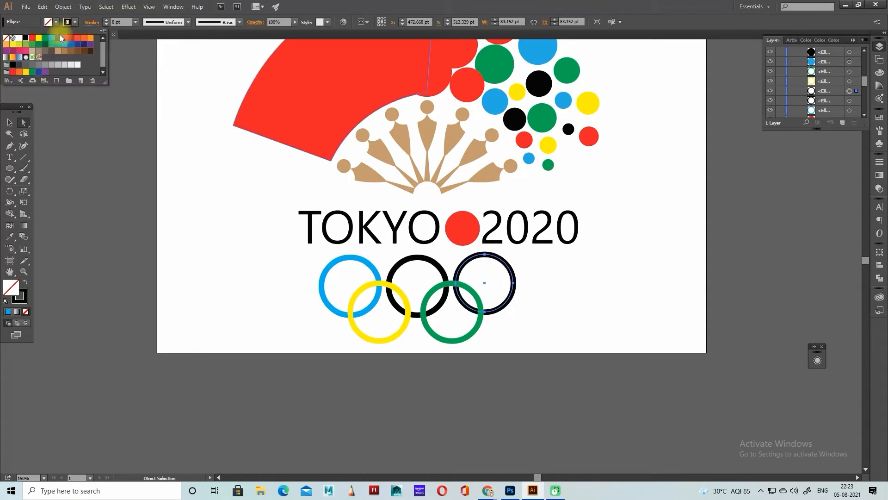
left_click(34, 39)
left_click(616, 276)
Step: Select all five rings and shift them right to centre them below the TOKYO 2020 caption
key("ctrl+minus")
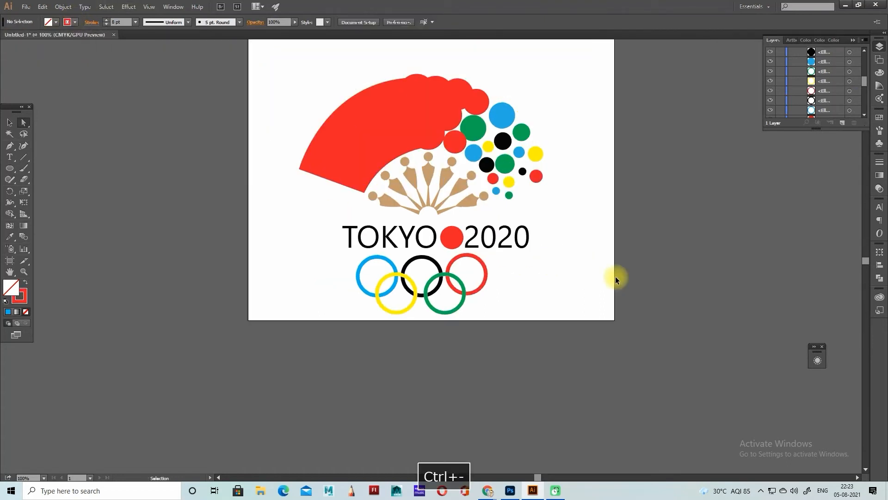
key("ctrl+minus")
key("ctrl+equal")
key("ctrl+minus")
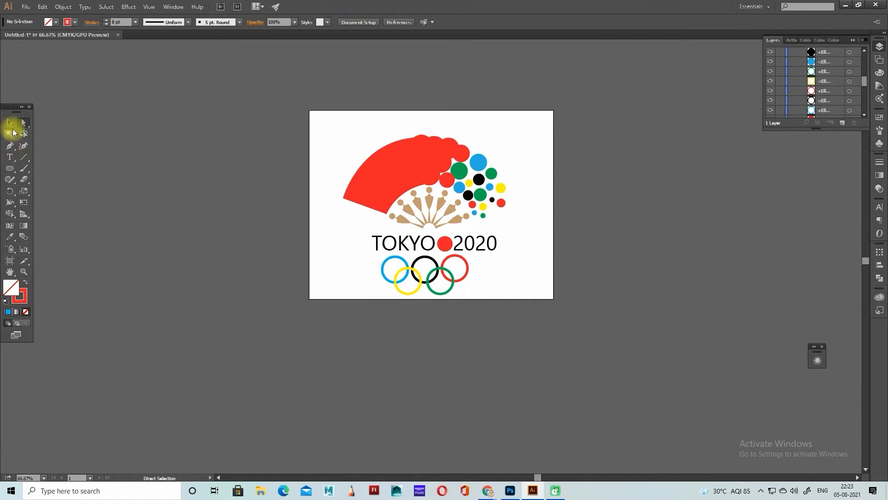
left_click_drag(363, 258, 454, 276)
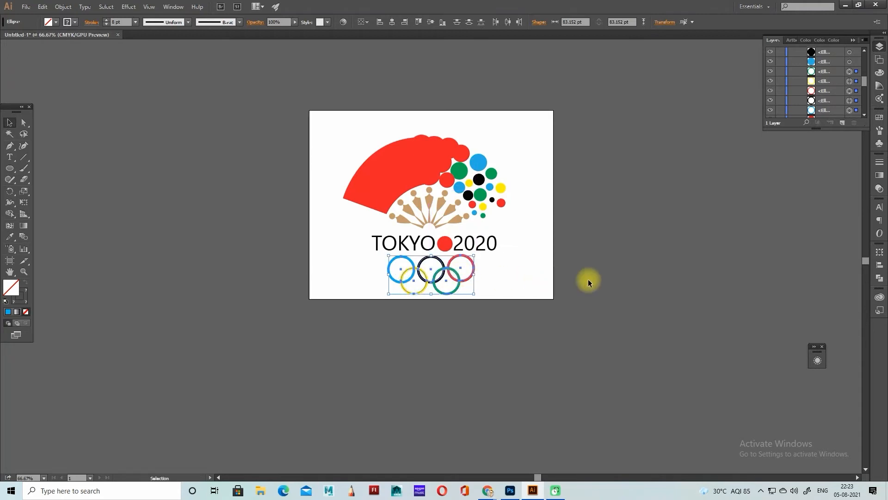
key("Right")
key("Right")
key("Right")
key("Right")
key("Right")
key("Right")
key("Right")
key("Right")
key("Right")
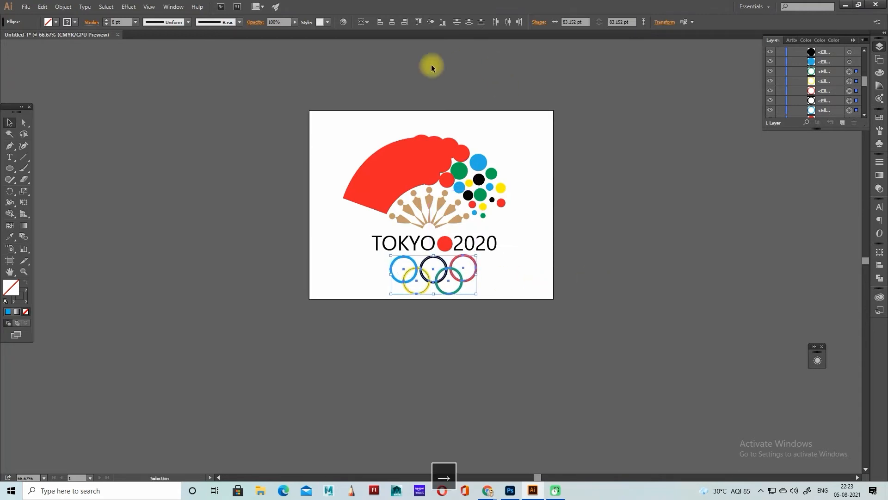
key("ctrl+a")
scroll(519, 254, "up", 1)
left_click_drag(385, 193, 387, 180)
key("ctrl+z")
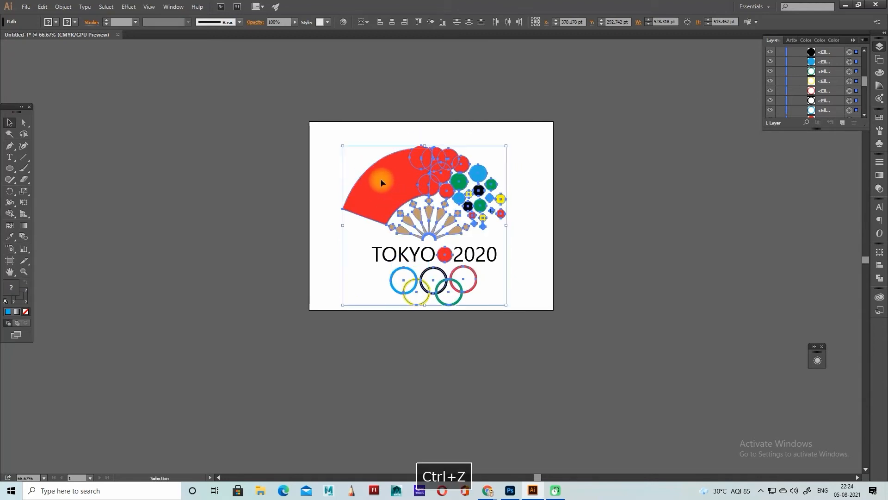
Step: Unlock the TOKYO 2020 text, add it to the selection and move the whole emblem slightly up on the artboard
scroll(828, 84, "up", 5)
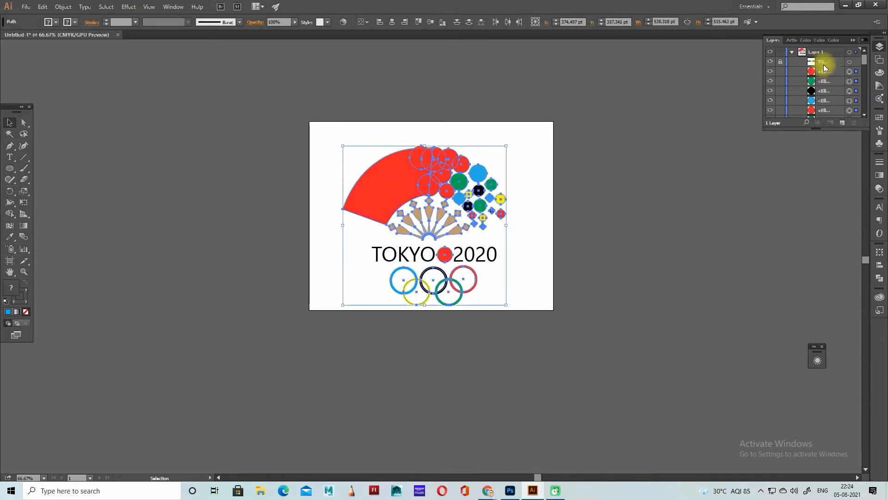
left_click(781, 61)
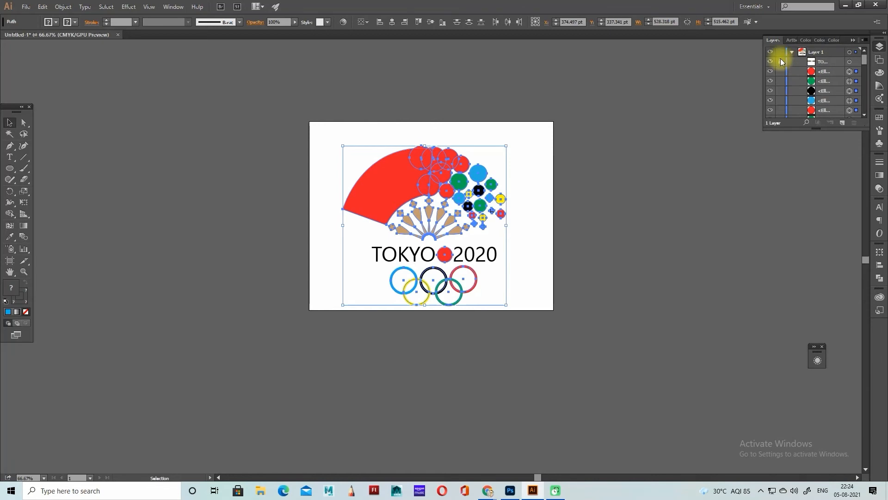
left_click(857, 62, "shift")
left_click_drag(407, 184, 408, 175)
left_click(605, 161)
Step: Draw a closed Pen patch following the blue ring's edges where it passes under the top of the yellow ring
key("ctrl+equal")
key("ctrl+equal")
key("ctrl+equal")
key("ctrl+equal")
key("ctrl+equal")
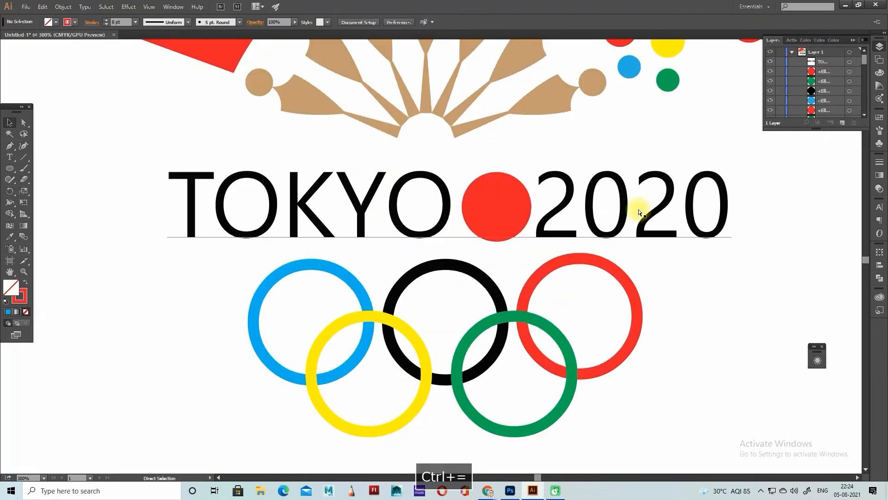
scroll(638, 208, "down", 2)
key("ctrl+equal")
key("ctrl+equal")
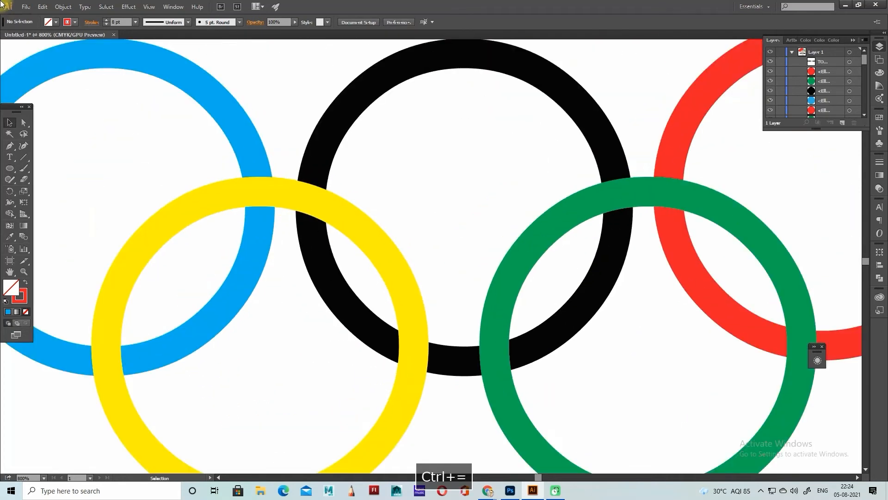
left_click_drag(541, 479, 539, 478)
scroll(321, 303, "up", 5)
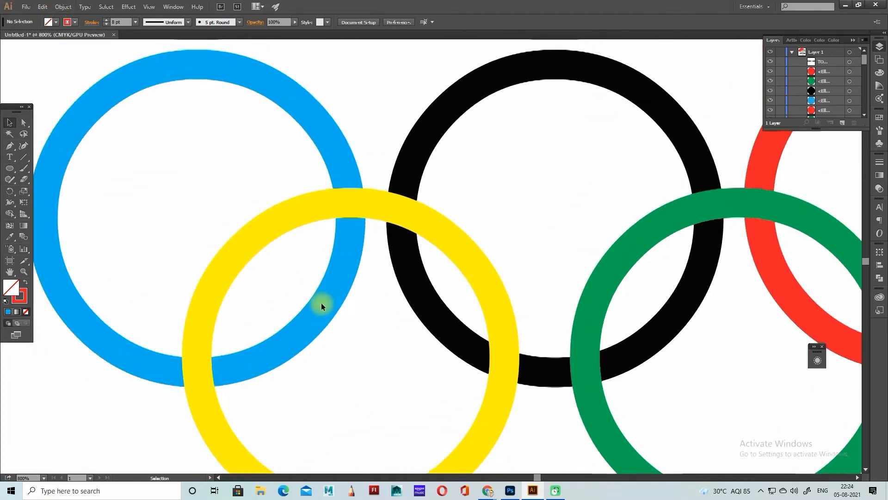
left_click(9, 145)
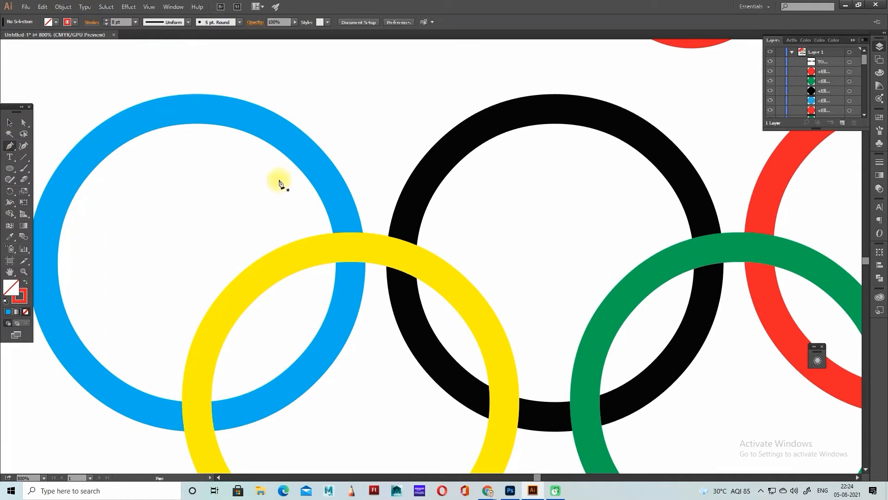
key("ctrl+equal")
left_click(307, 261)
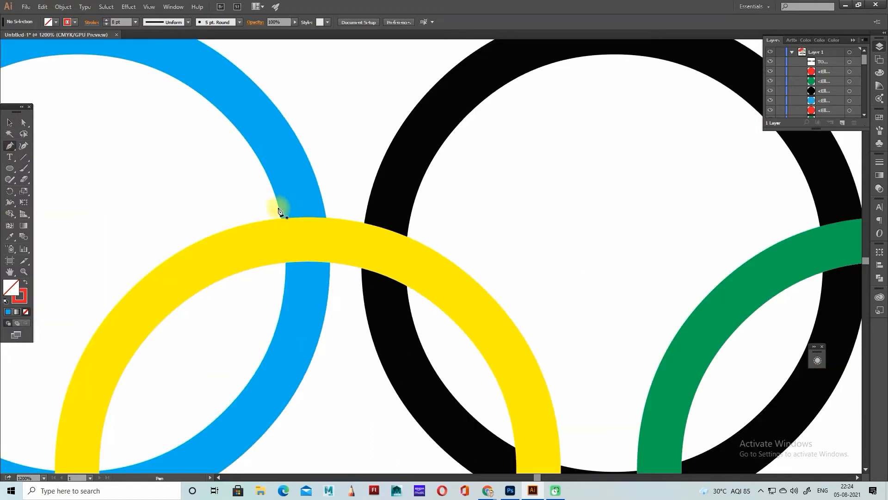
left_click(279, 208)
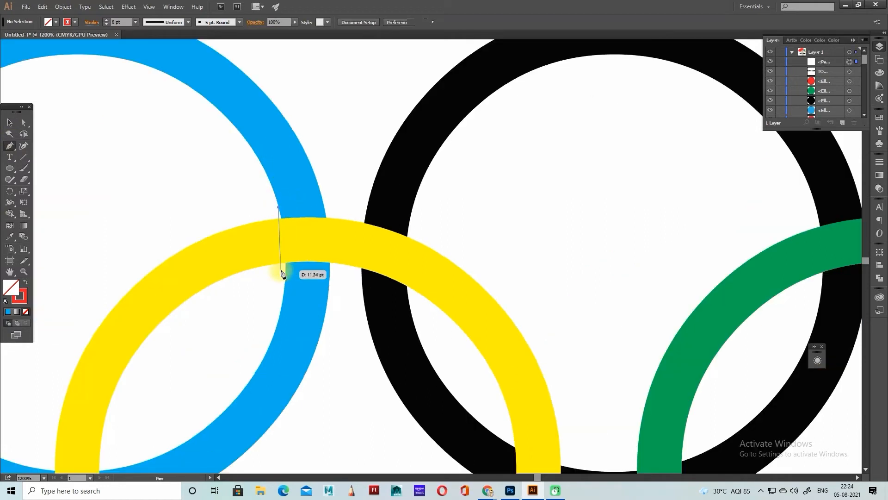
left_click_drag(285, 271, 285, 306)
left_click(285, 270)
left_click(329, 272)
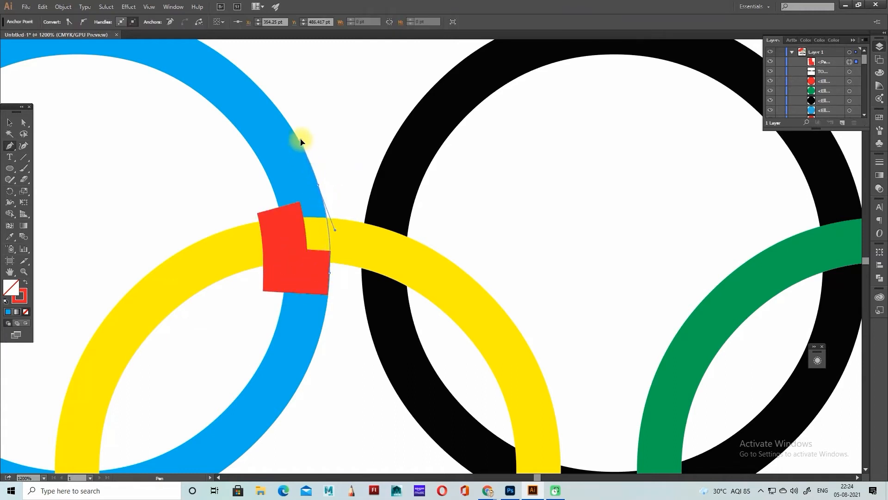
left_click_drag(304, 149, 303, 149)
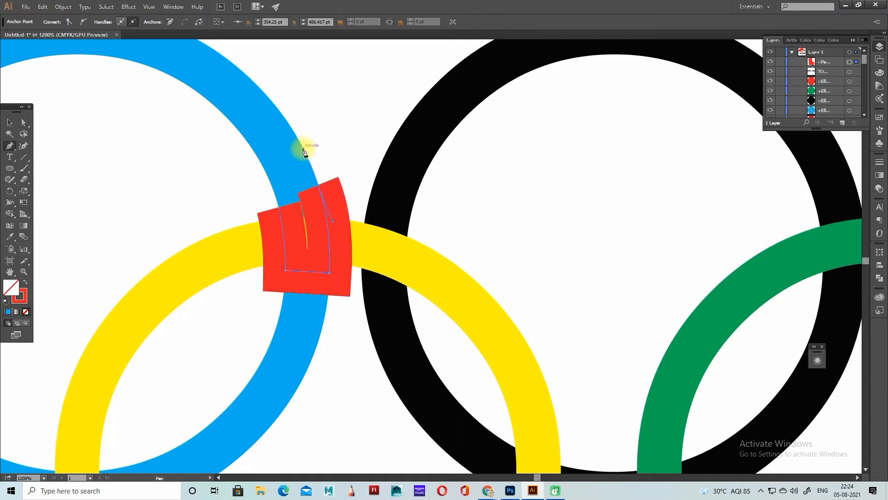
left_click(317, 187, "alt")
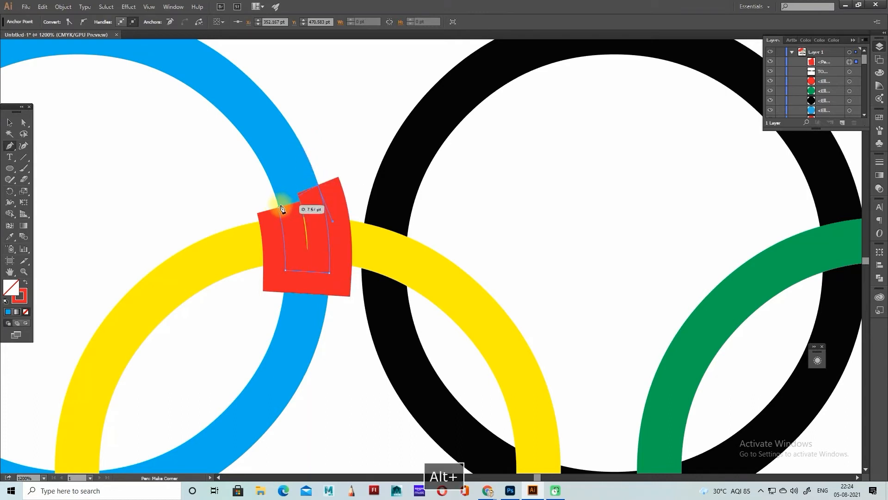
left_click(279, 207)
key("v")
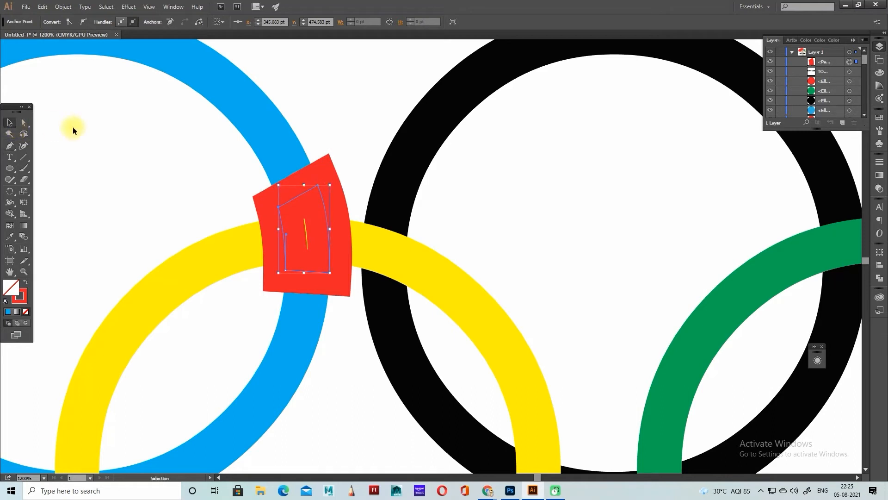
Step: Remove the stroke from the crossing patch and fill it with the blue ring's colour
key("ctrl+shift+a")
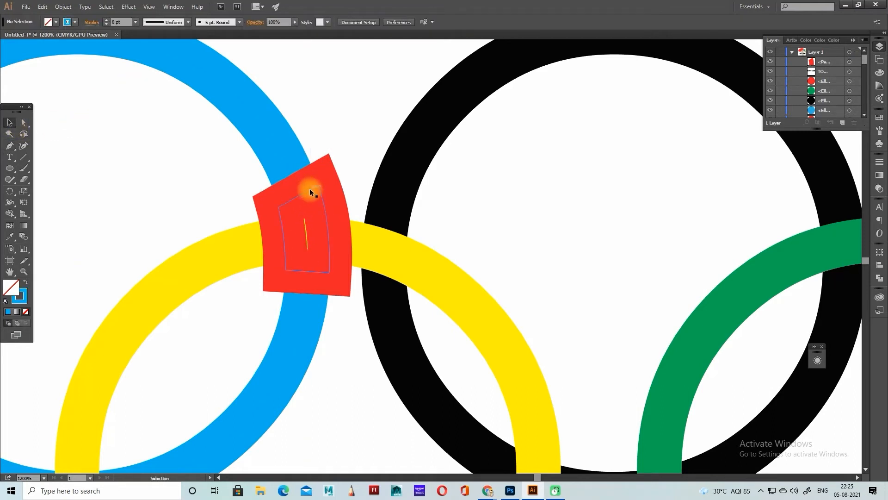
left_click(310, 188)
left_click(75, 24)
left_click(4, 37)
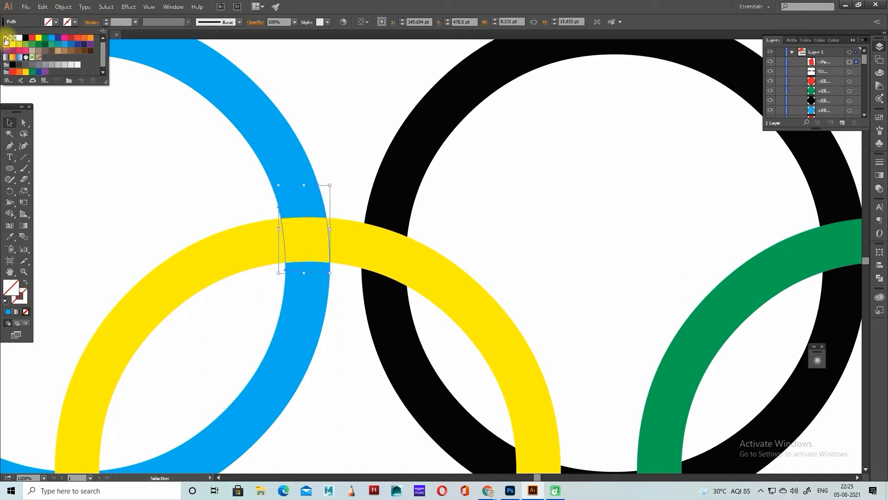
left_click(57, 23)
left_click(57, 24)
left_click(88, 51)
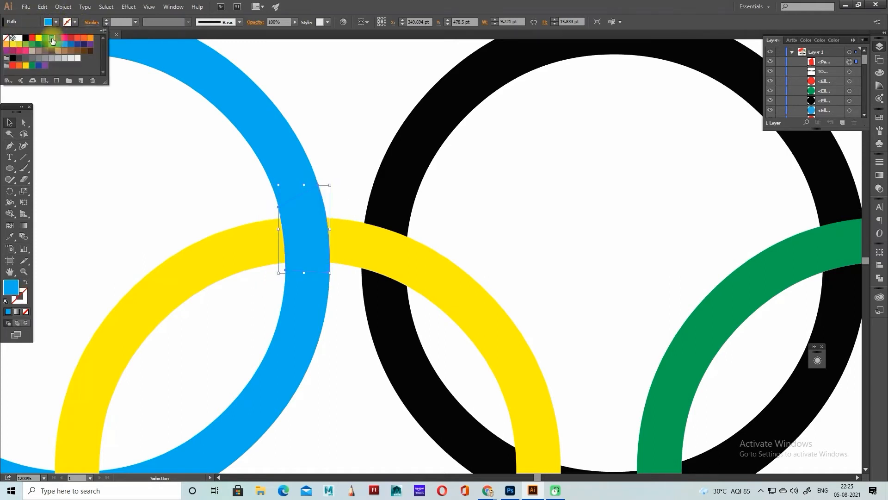
left_click(347, 132)
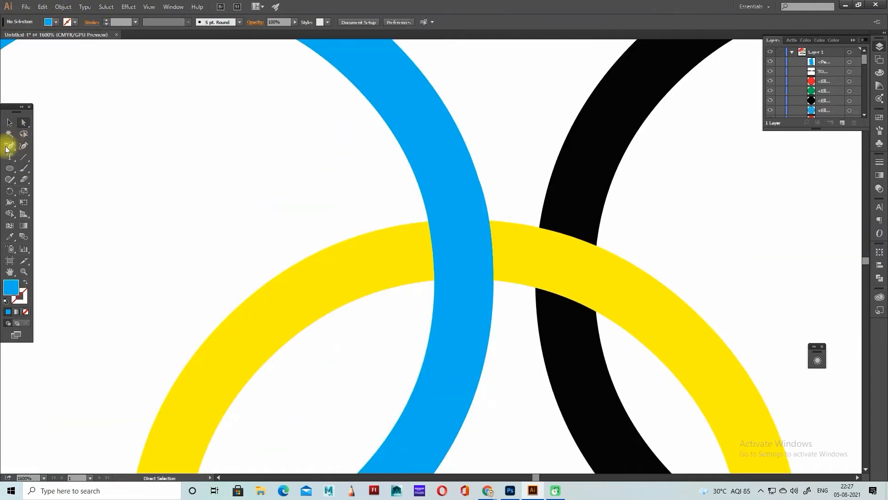
Step: Draw a narrow curved Pen sliver across the yellow ring along the left edge of the blue crossing patch
left_click(7, 147)
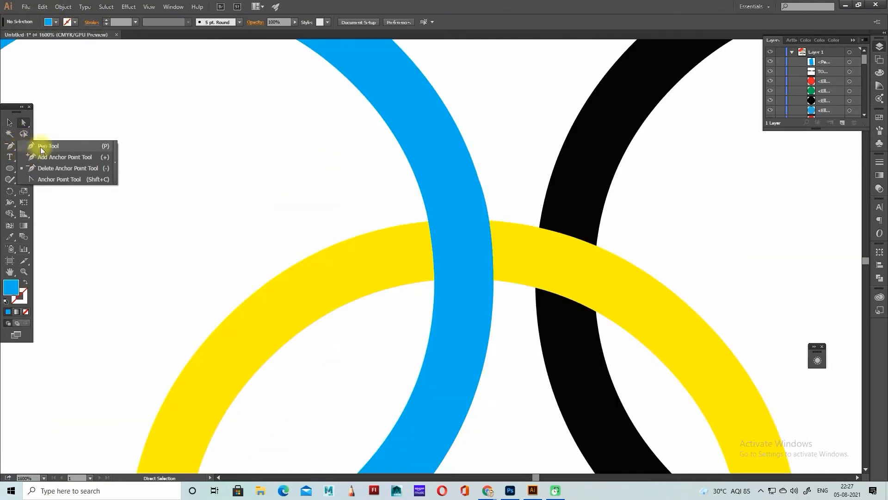
key("ctrl+equal")
key("ctrl+equal")
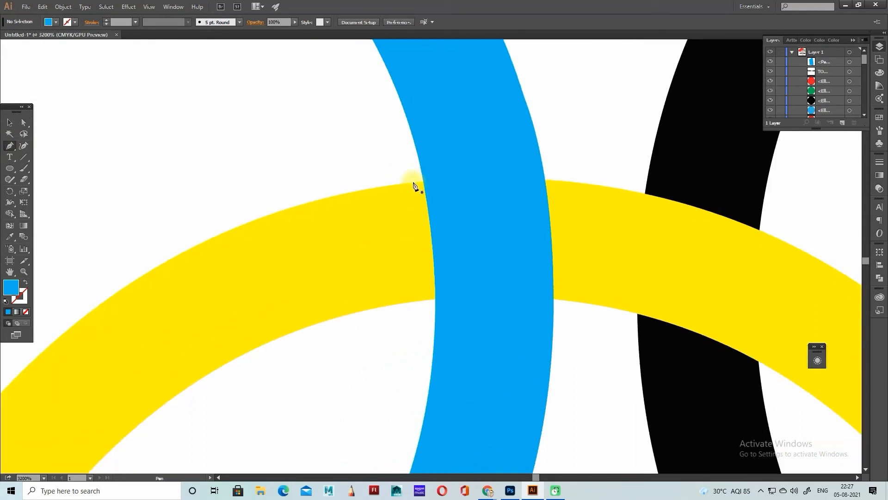
left_click(413, 182)
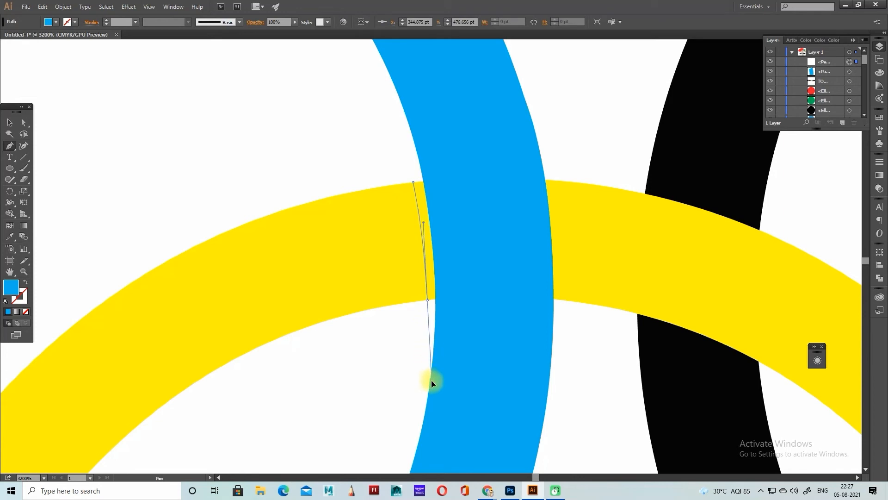
left_click_drag(429, 368, 421, 342)
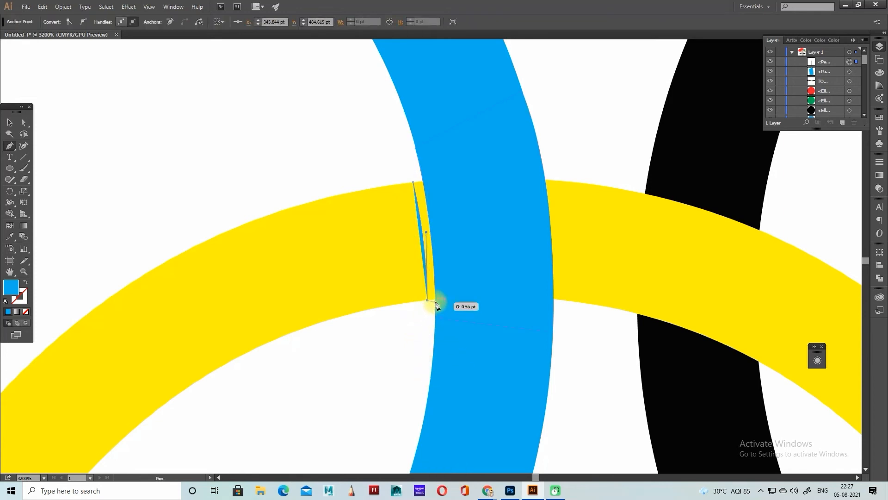
left_click_drag(437, 303, 447, 263)
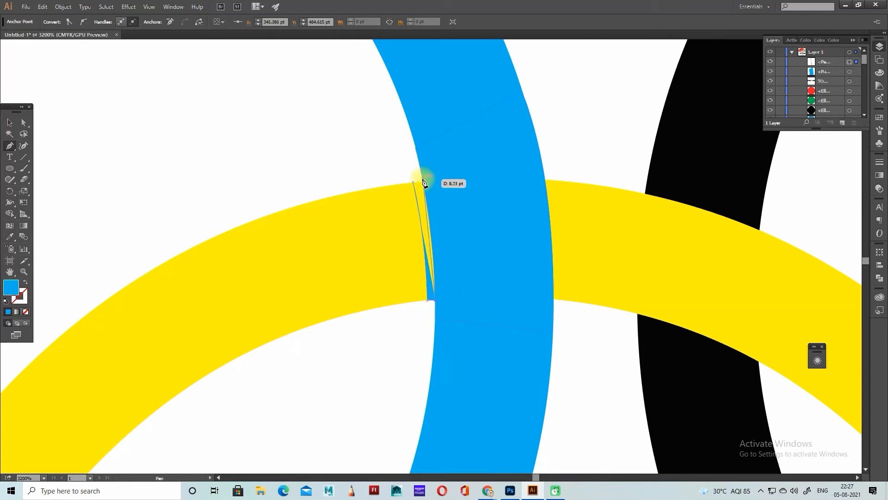
left_click_drag(415, 157, 412, 147)
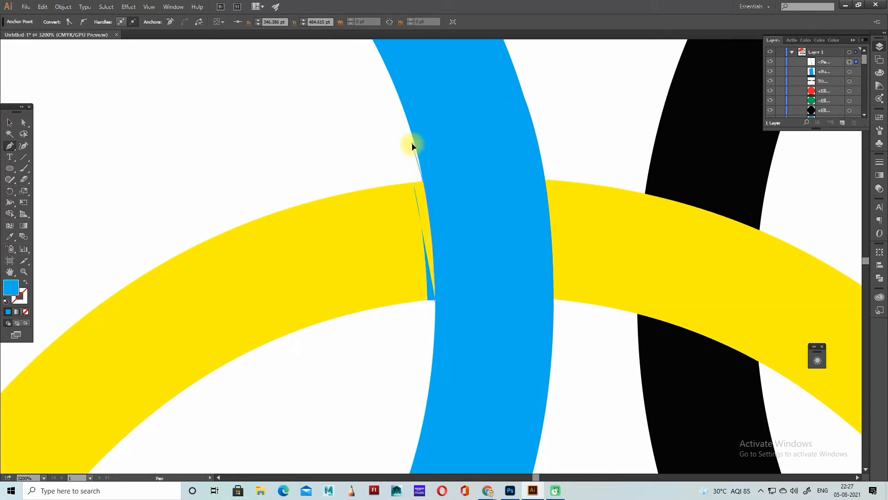
key("ctrl+plus")
key("ctrl+plus")
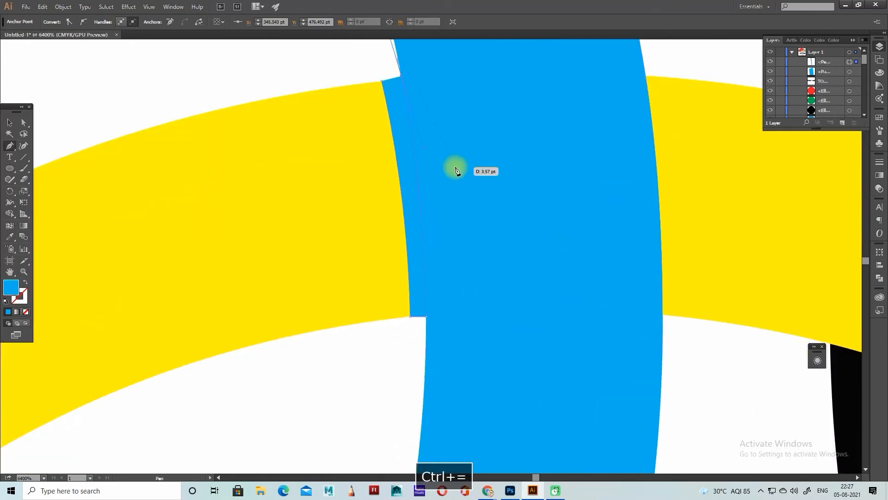
left_click_drag(424, 238, 409, 173)
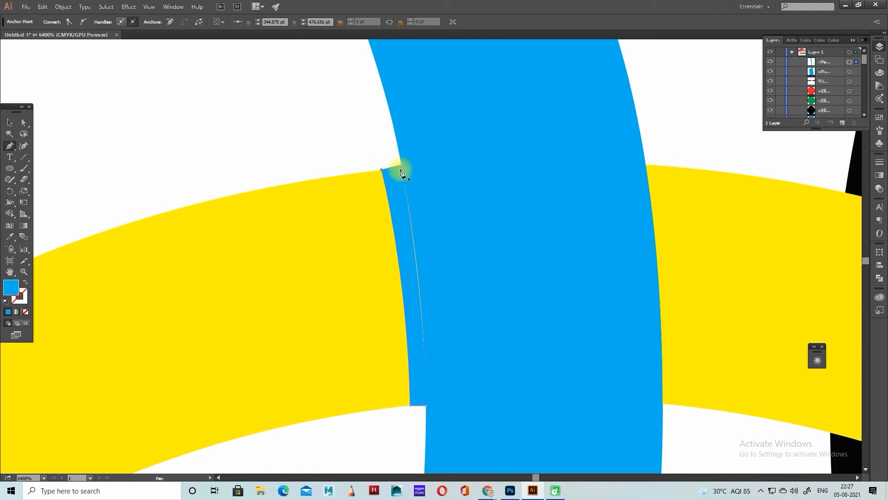
left_click_drag(402, 167, 400, 165)
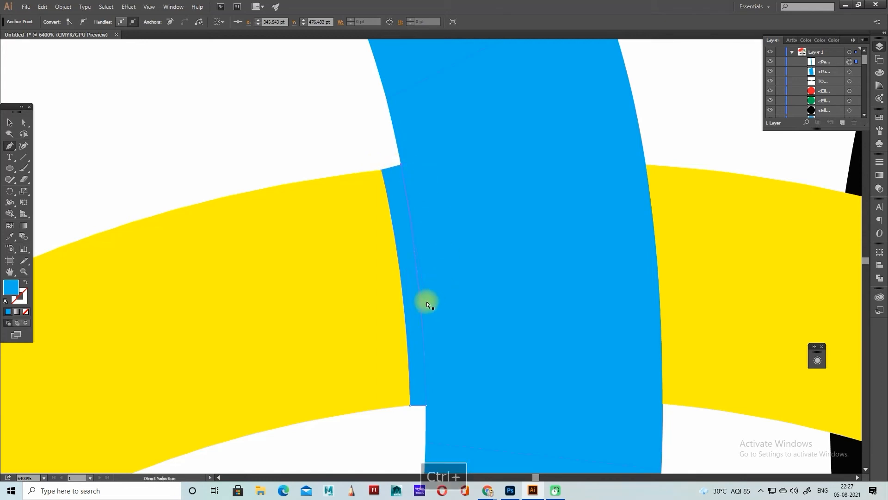
left_click_drag(428, 298, 429, 298)
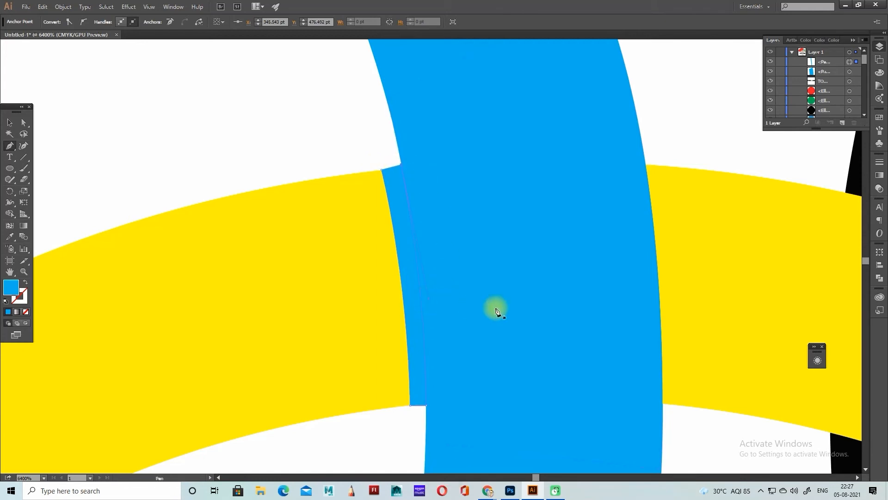
Step: Fill the sliver left of the blue crossing patch with white and deselect it
left_click(402, 198)
left_click(75, 22)
left_click(53, 22)
left_click(56, 23)
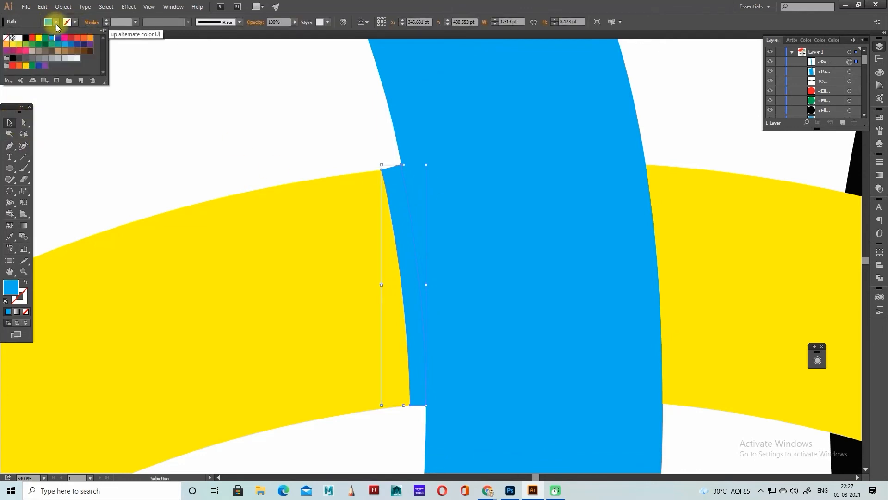
left_click(19, 40)
left_click(680, 127)
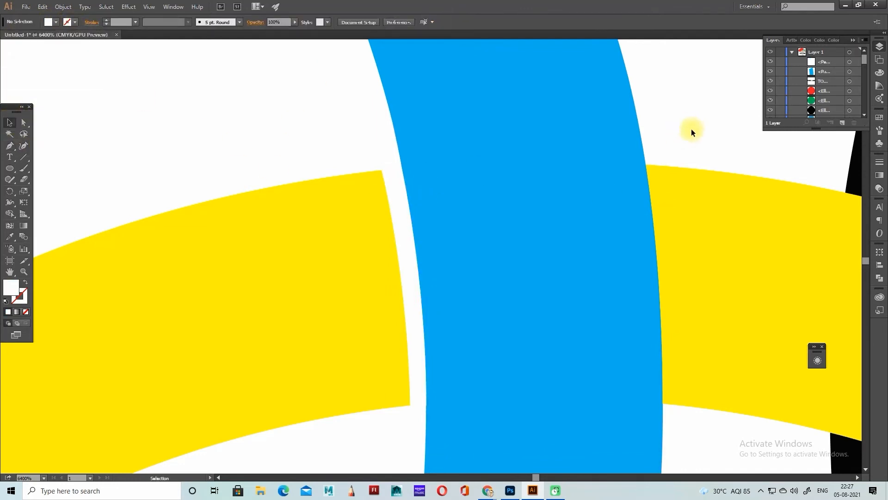
Step: Draw a matching white gap sliver across the yellow ring along the right edge of the blue crossing patch
left_click(10, 145)
left_click(646, 164)
scroll(661, 259, "down", 5)
left_click_drag(663, 255, 662, 311)
left_click(663, 255)
scroll(669, 265, "up", 6)
scroll(672, 269, "down", 4)
left_click(665, 290)
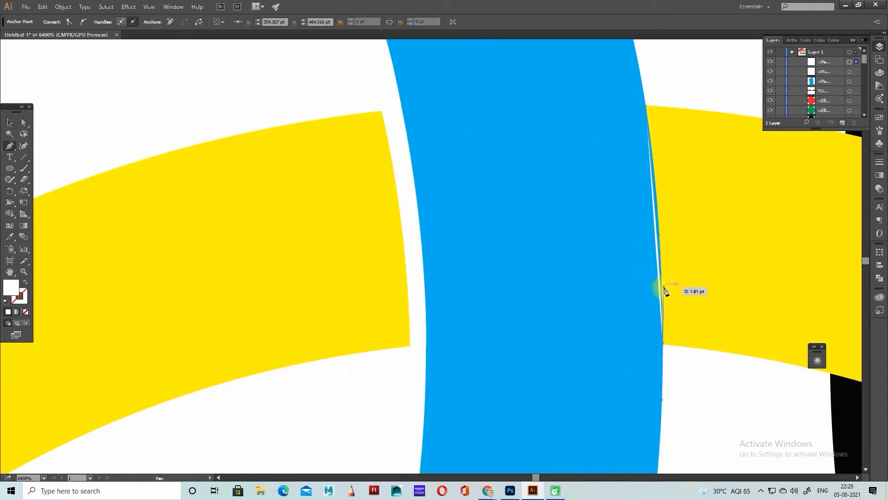
left_click(673, 346)
scroll(674, 342, "up", 3)
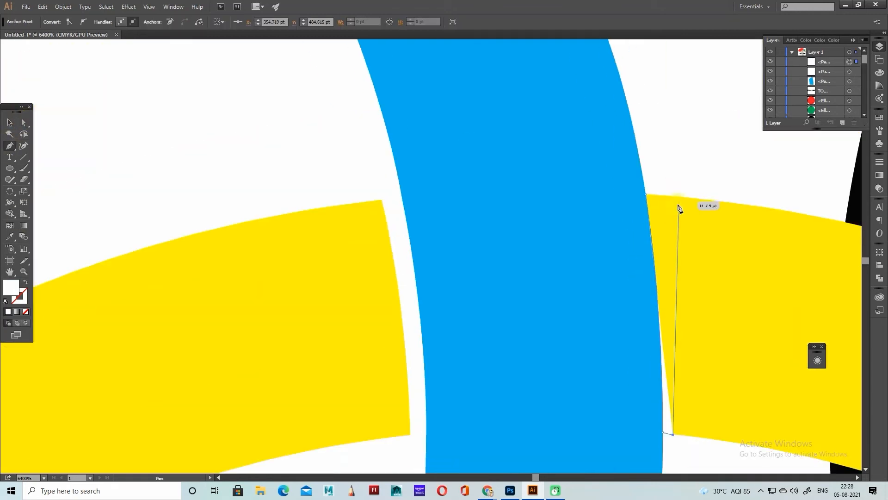
left_click_drag(664, 194, 631, 113)
left_click_drag(695, 275, 678, 318)
scroll(684, 319, "down", 4)
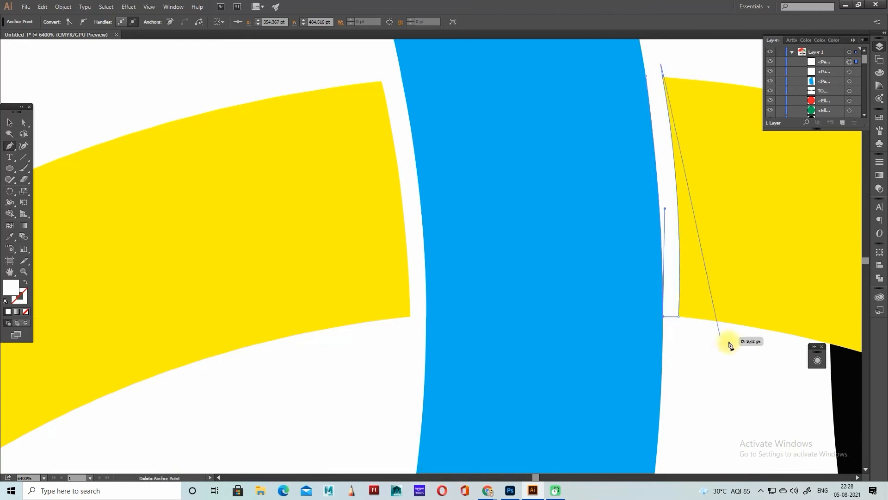
scroll(735, 341, "up", 3)
Step: Draw a white gap sliver across the blue ring along the yellow ring's right edge at their lower crossing
key("ctrl+minus")
key("ctrl+minus")
key("ctrl+minus")
left_click_drag(501, 286, 556, 107)
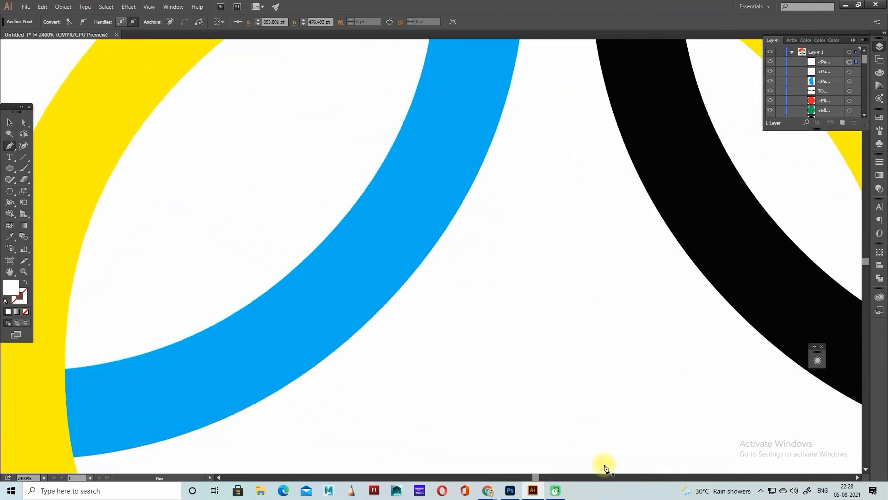
left_click_drag(216, 470, 440, 232)
key("ctrl+plus")
key("ctrl+plus")
left_click(277, 160)
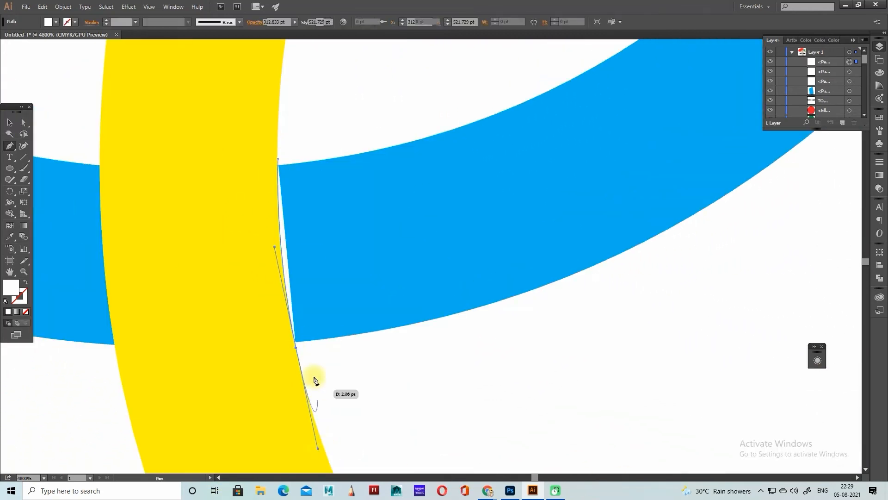
left_click(296, 347)
left_click(311, 347)
left_click_drag(300, 256, 289, 261)
left_click(291, 158)
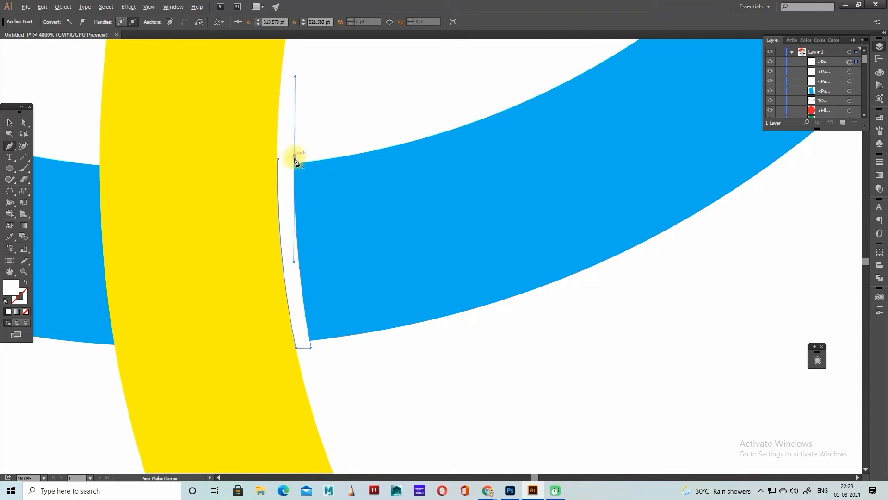
Step: Draw a matching white gap sliver across the blue ring along the yellow ring's left edge at their lower crossing
key("ctrl+minus")
key("ctrl+minus")
key("ctrl+minus")
key("ctrl+minus")
key("ctrl+minus")
key("ctrl+plus")
key("ctrl+plus")
key("ctrl+plus")
key("ctrl+plus")
key("ctrl+plus")
left_click_drag(267, 334, 271, 334)
scroll(277, 338, "left", 5)
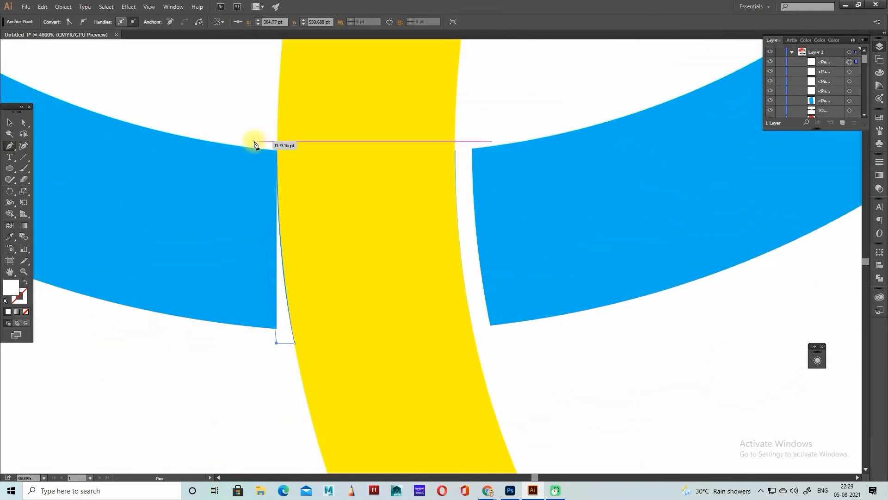
left_click_drag(257, 144, 292, 149)
Step: Draw a curved white gap sliver across the black ring along the yellow ring's inner edge at their upper crossing
key("ctrl+minus")
key("ctrl+minus")
key("ctrl+minus")
key("ctrl+minus")
key("ctrl+minus")
key("ctrl+minus")
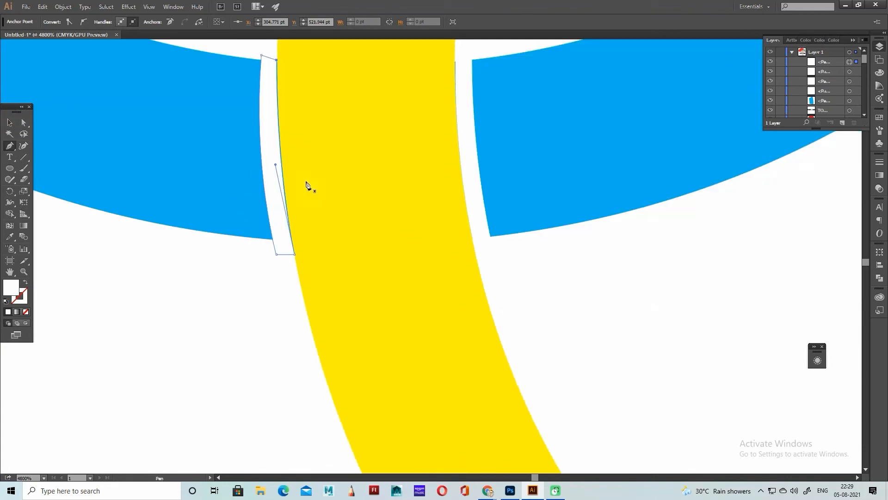
key("ctrl+equal")
key("ctrl+equal")
key("ctrl+equal")
key("ctrl+equal")
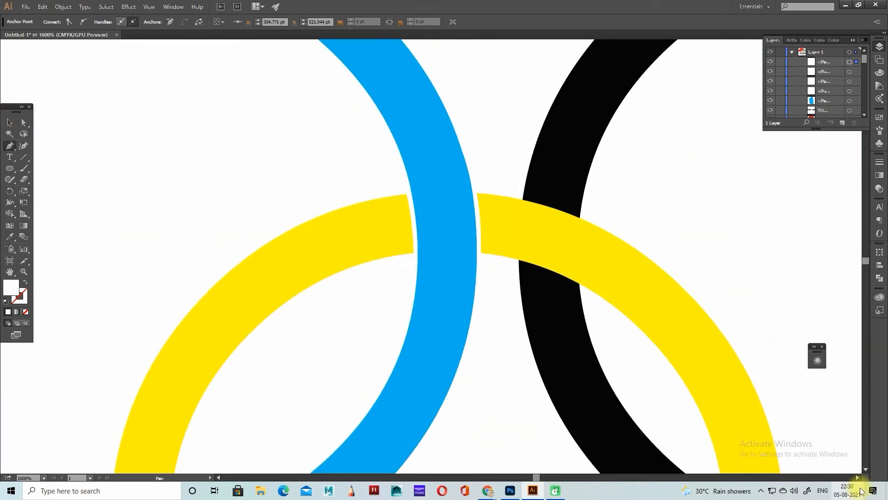
left_click(424, 269)
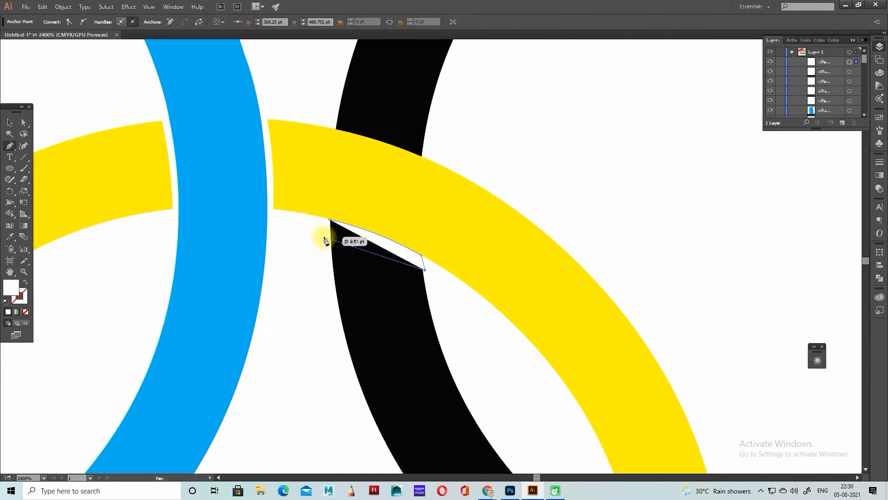
Step: Draw a second white gap sliver across the black ring along the yellow ring's outer edge at the same crossing
scroll(324, 250, "up", 3)
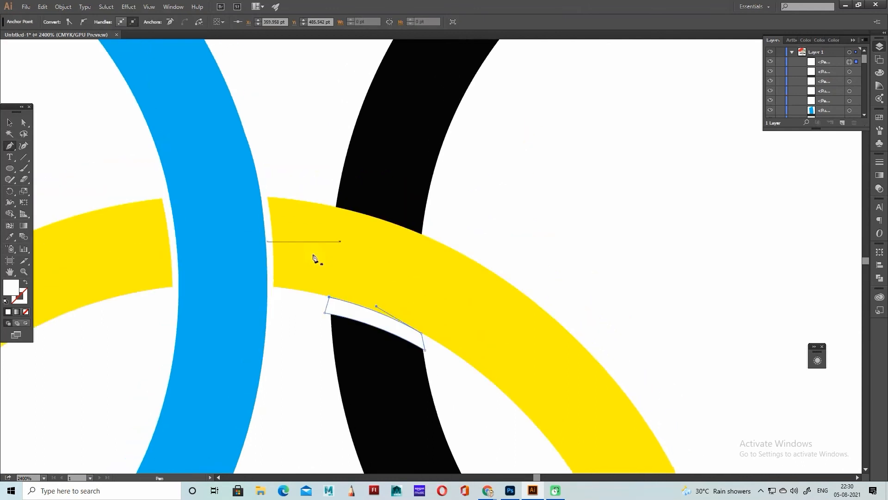
left_click(335, 204)
scroll(423, 238, "up", 1)
left_click(335, 228)
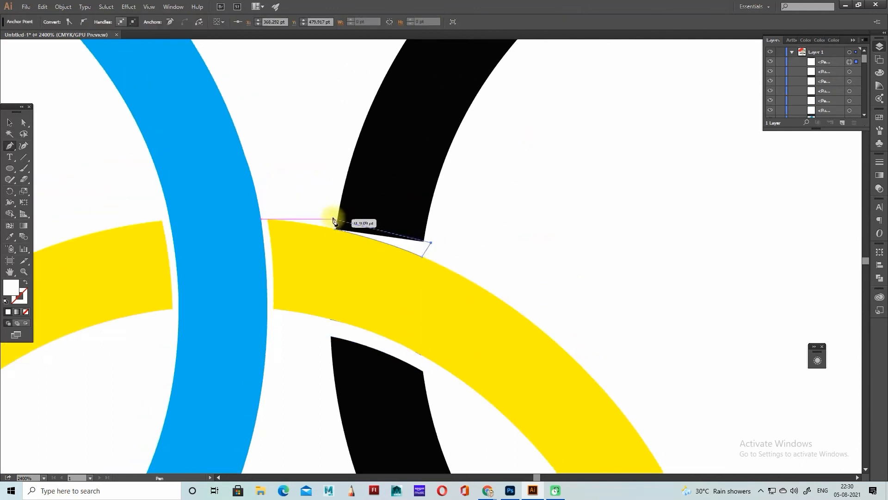
Step: Widen the white gaps in the yellow ring on both sides of the blue ring at their upper crossing
key("ctrl+minus")
key("ctrl+minus")
key("ctrl+minus")
key("ctrl+plus")
key("ctrl+plus")
key("ctrl+plus")
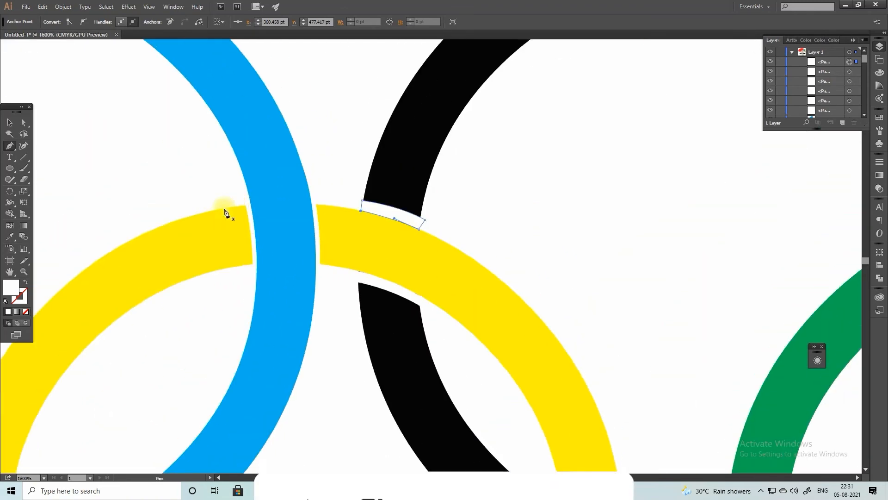
left_click(338, 232, "ctrl")
left_click_drag(162, 266, 266, 267)
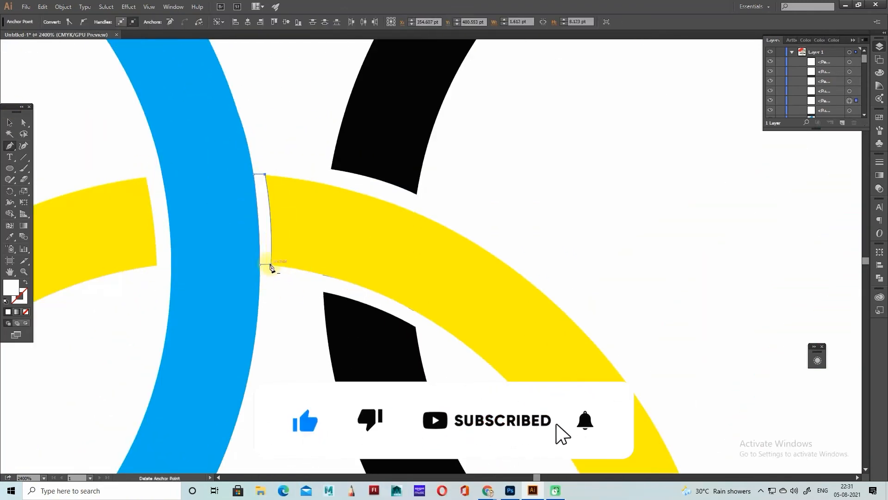
key("p")
Step: Adjust the white gap slivers across the blue ring on both sides of the yellow ring's lower crossing
key("ctrl+minus")
key("ctrl+minus")
key("ctrl+minus")
left_click(219, 334, "ctrl")
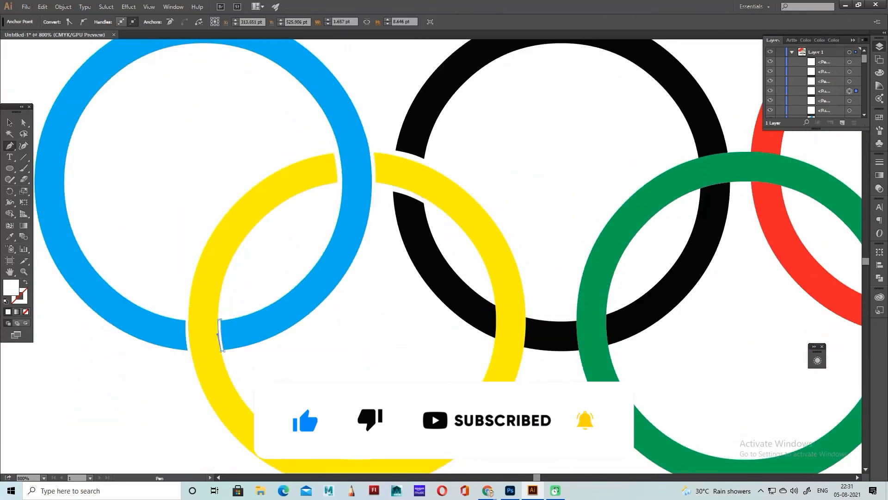
scroll(219, 334, "down", 2)
left_click(219, 477)
key("ctrl+plus")
key("ctrl+plus")
key("ctrl+plus")
left_click(47, 229)
left_click_drag(50, 307, 45, 306)
Step: Draw a curved Pen patch following the black ring's edges over the yellow ring at their lower crossing
left_click_drag(537, 478, 540, 479)
scroll(391, 236, "up", 1)
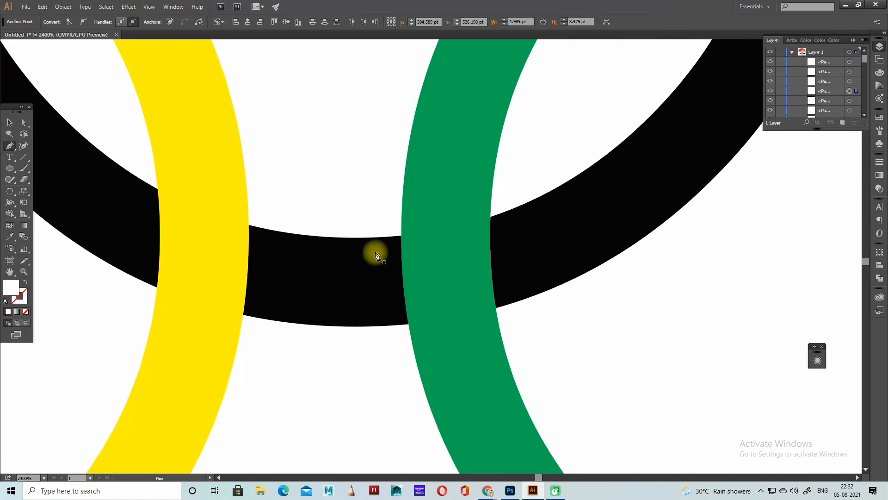
scroll(278, 246, "up", 1)
left_click(273, 330)
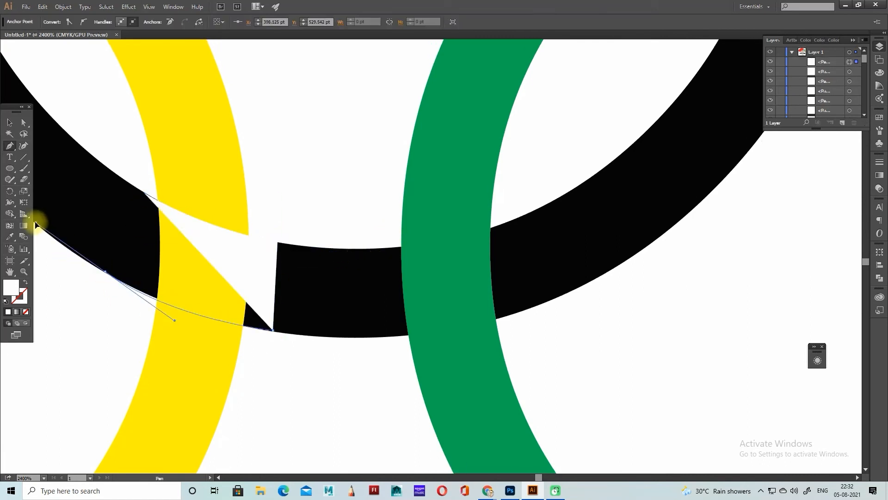
left_click(105, 271)
left_click(143, 193)
key("v")
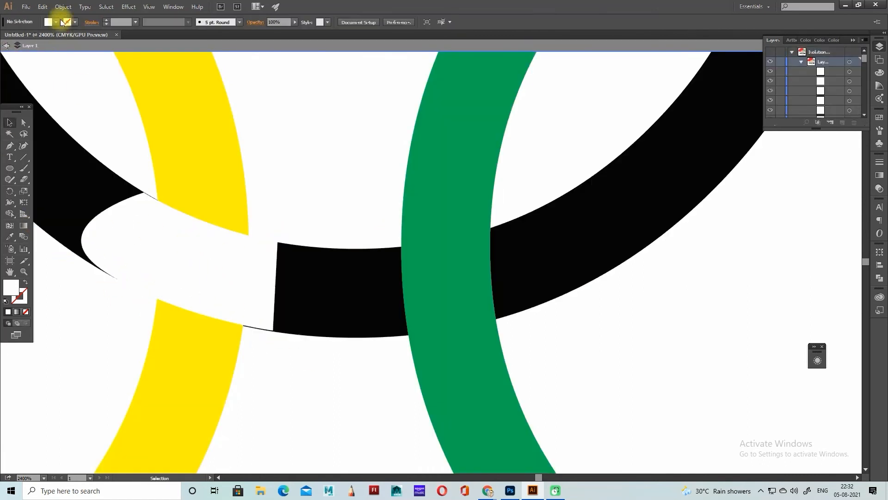
Step: Fill the crossing patch over the yellow ring with black and deselect it
left_click(58, 22)
left_click(26, 34)
left_click(185, 264)
left_click(56, 23)
left_click(26, 34)
scroll(495, 301, "down", 5)
scroll(116, 218, "down", 1)
scroll(162, 273, "up", 3)
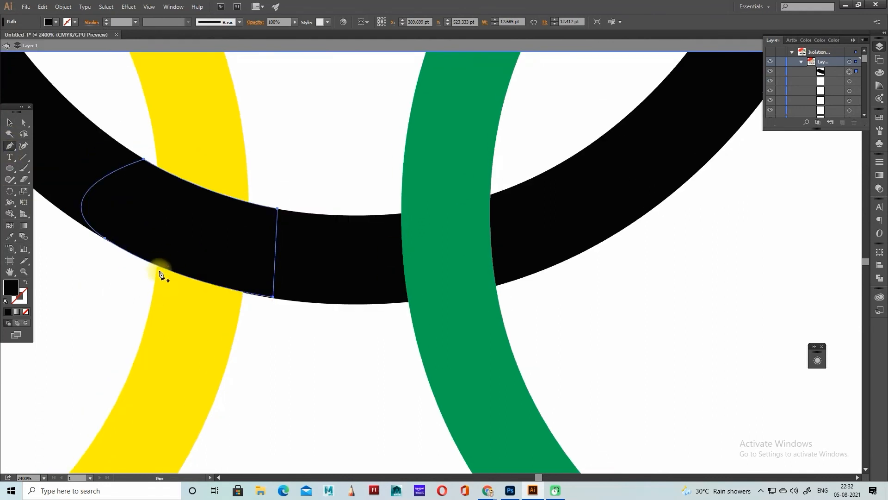
key("p")
key("v")
left_click(269, 134)
Step: Draw a curved Pen sliver across the yellow ring along the lower edge of the black crossing patch
key("p")
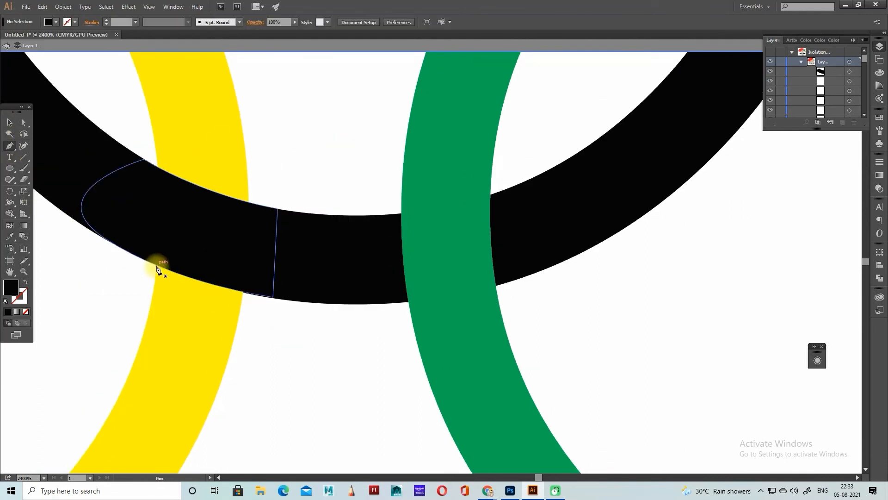
left_click(157, 266)
left_click_drag(282, 303, 292, 302)
left_click(243, 291)
left_click(244, 323)
left_click_drag(143, 290, 196, 317)
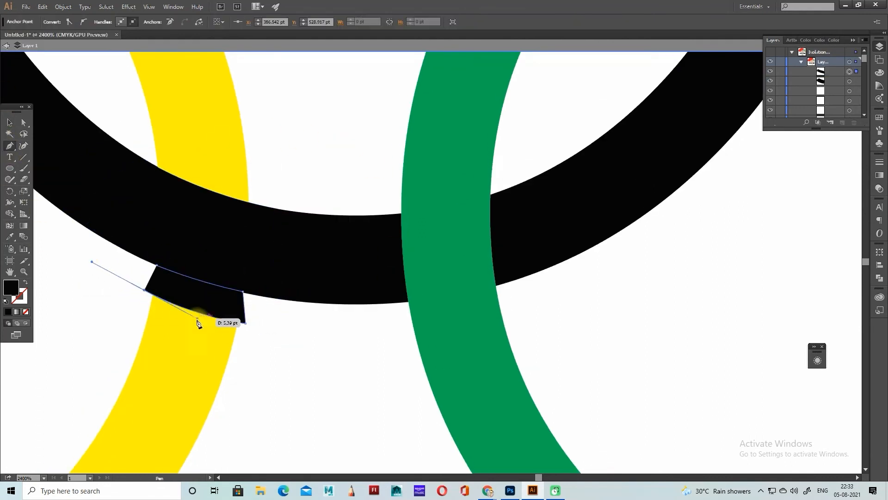
left_click(157, 265)
key("ctrl+equal")
scroll(355, 357, "left", 3)
left_click_drag(115, 252, 147, 267)
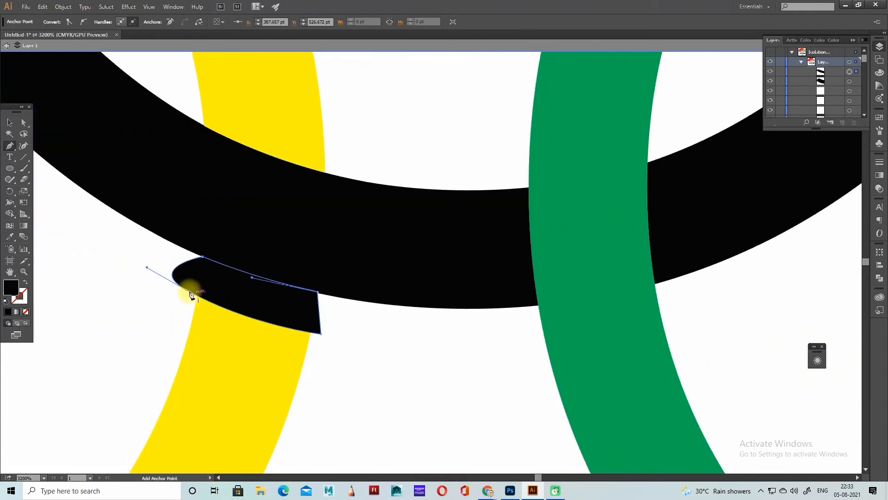
left_click(321, 333, "shift")
key("Up")
Step: Fill the sliver below the black crossing patch with white
key("v")
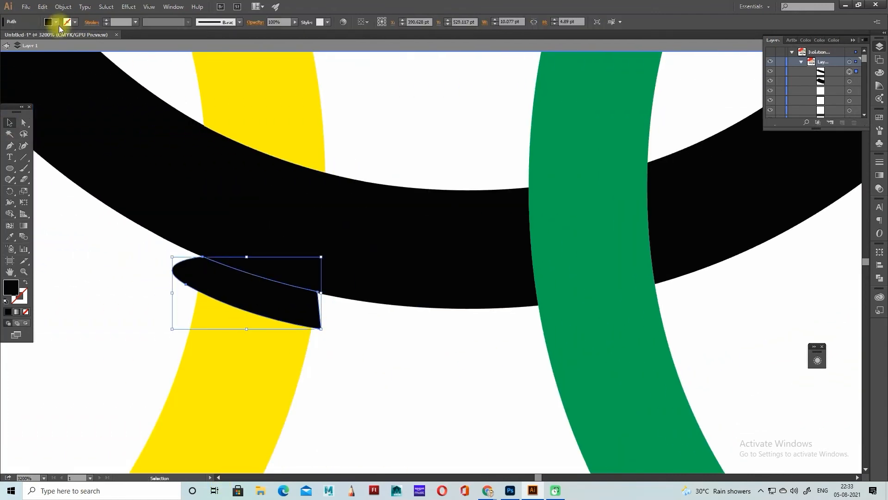
left_click(56, 22)
left_click(24, 36)
left_click(361, 331)
left_click(303, 308)
Step: Move the right-hand anchors of the white sliver and the black patch to follow the black ring's lower edge
key("ctrl+equal")
scroll(346, 307, "left", 4)
key("a")
left_click(380, 307)
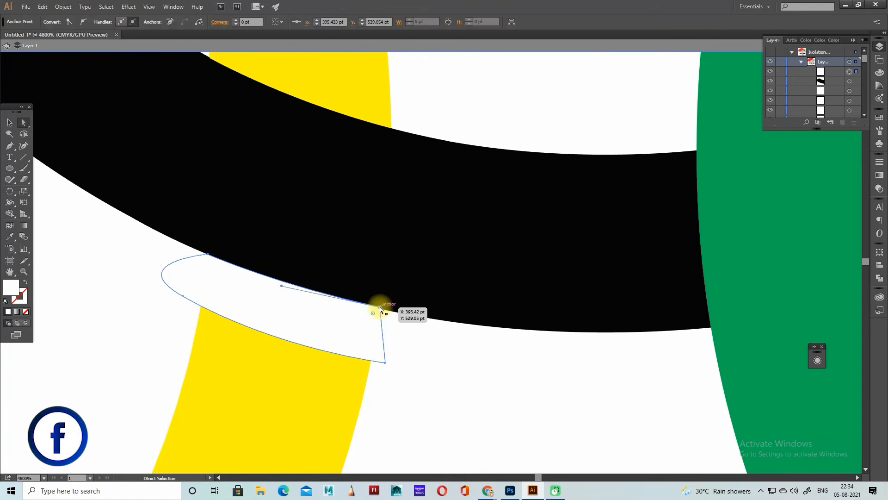
key("ctrl+equal")
key("ctrl+equal")
key("ctrl+equal")
scroll(370, 284, "down", 3)
left_click_drag(261, 278, 272, 284)
left_click(293, 285)
left_click_drag(422, 307, 421, 312)
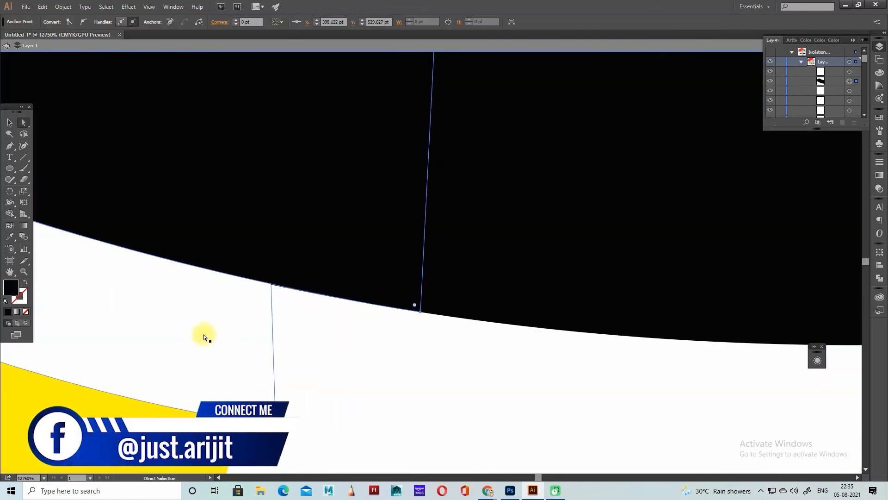
Step: Reselect the white sliver below the black patch and raise its lower-right corner anchor slightly
left_click(204, 335)
left_click(218, 477)
left_click(218, 477)
left_click(210, 249)
key("p")
key("ctrl+z")
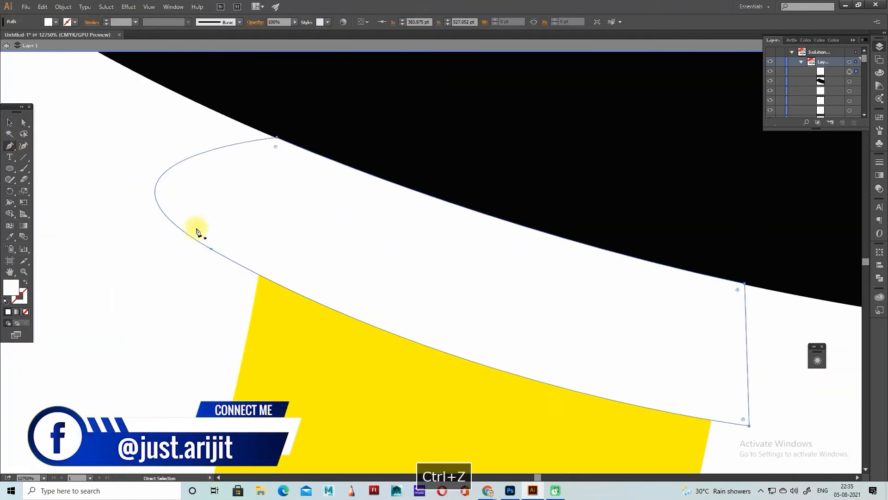
scroll(199, 234, "down", 3)
left_click(211, 130, "ctrl")
left_click_drag(750, 307, 750, 300)
Step: Draw a white gap sliver across the yellow ring along the upper edge of the black crossing patch and deselect it
key("ctrl+minus")
key("ctrl+minus")
key("ctrl+minus")
scroll(754, 357, "up", 3)
key("ctrl+equal")
scroll(754, 357, "up", 3)
left_click(342, 316)
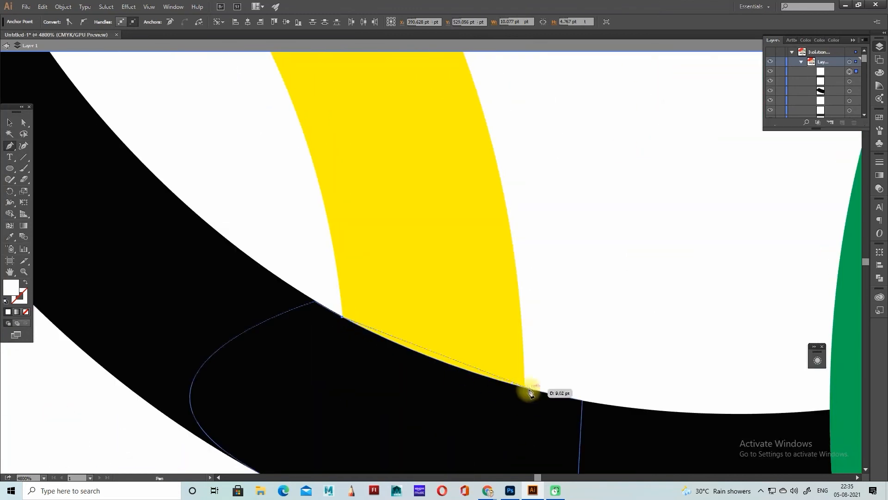
left_click_drag(526, 387, 630, 413)
left_click(526, 387)
left_click(526, 345)
mouse_move(335, 283)
left_mouse_down()
mouse_move(413, 327)
mouse_move(335, 267)
left_mouse_up()
left_click_drag(414, 310, 431, 320)
left_click(338, 323)
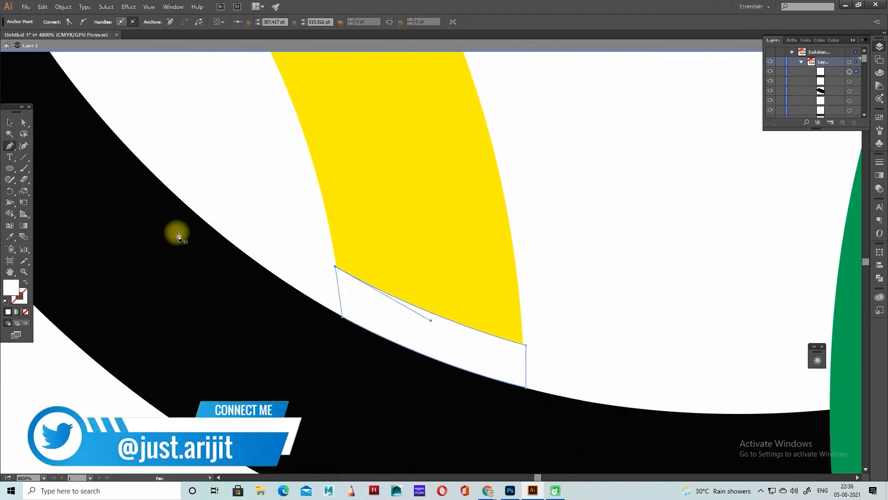
left_click(9, 123)
key("ctrl+minus")
key("ctrl+minus")
key("ctrl+minus")
key("ctrl+minus")
left_click(729, 399)
Step: Draw a closed Pen patch following the black ring's edges over the green ring at their upper crossing
key("ctrl+minus")
key("ctrl+minus")
key("ctrl+minus")
key("ctrl+equal")
key("ctrl+equal")
scroll(537, 361, "up", 3)
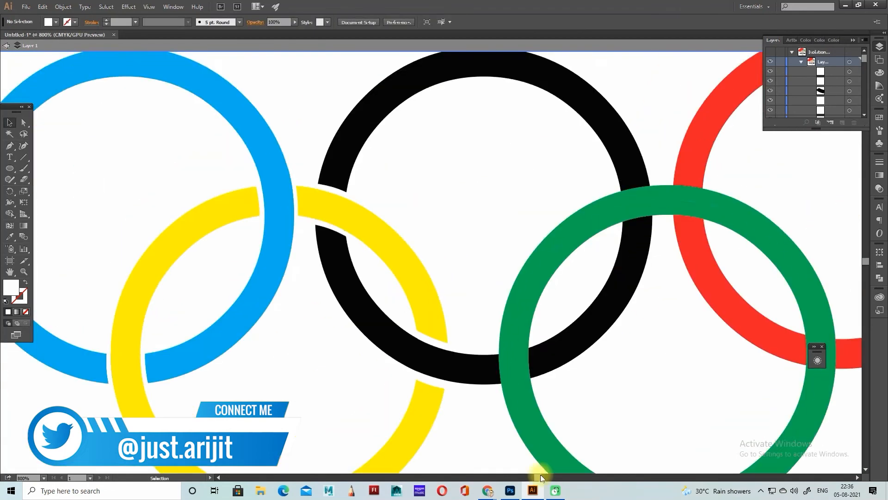
left_click_drag(541, 477, 542, 477)
scroll(653, 376, "up", 2)
key("ctrl+equal")
key("p")
scroll(607, 207, "up", 3)
left_click(535, 271)
left_click_drag(539, 357, 537, 379)
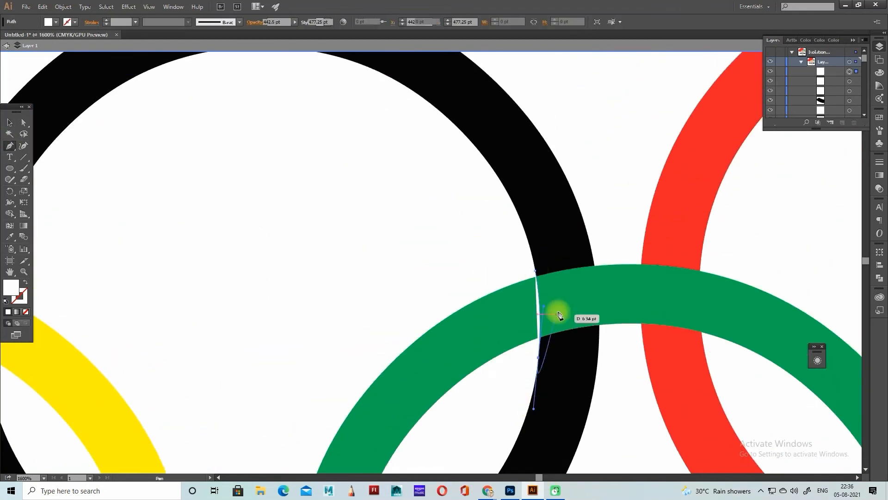
left_click(539, 357, "alt")
left_click(597, 364)
left_click_drag(589, 243, 573, 172)
left_click(589, 243, "alt")
left_click(535, 271)
Step: Fill the crossing patch over the green ring with black and deselect it
key("v")
left_click(52, 22)
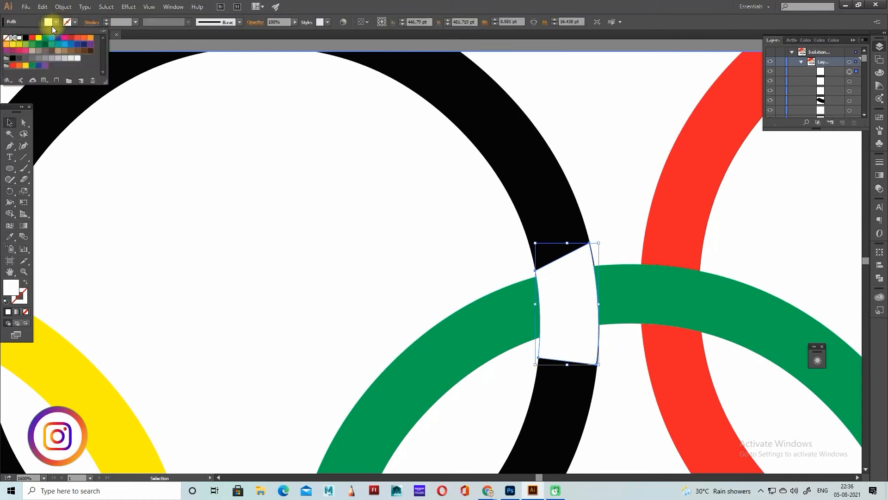
left_click(26, 38)
left_click(621, 317)
scroll(621, 317, "down", 2)
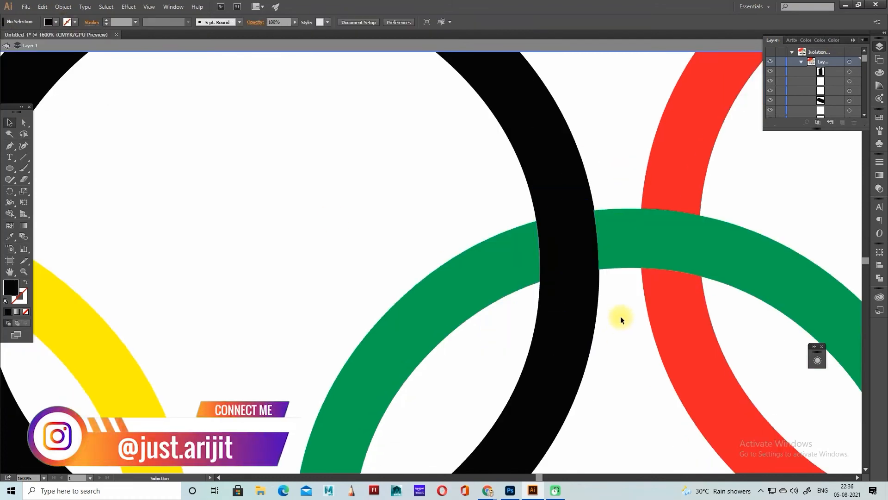
Step: Review the whole emblem with its caption and interlaced rings
key("ctrl+minus")
key("ctrl+minus")
key("ctrl+minus")
key("ctrl+minus")
key("ctrl+minus")
key("ctrl+minus")
key("ctrl+minus")
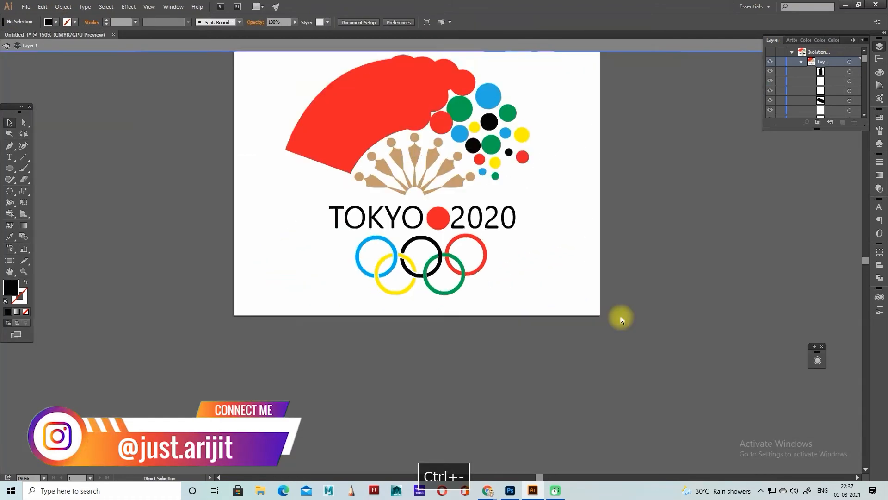
Step: Adjust the black crossing patch's anchor and curve handle to match the black ring's outer edge over the green ring
key("ctrl+equal")
key("ctrl+equal")
key("ctrl+equal")
key("ctrl+equal")
key("ctrl+equal")
key("ctrl+equal")
key("ctrl+equal")
key("ctrl+equal")
key("ctrl+equal")
key("a")
left_click_drag(550, 435, 551, 436)
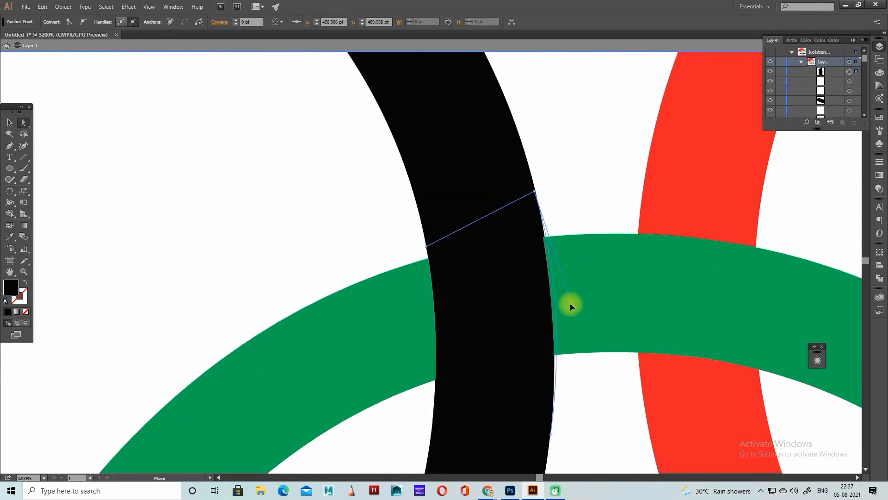
left_click_drag(570, 303, 567, 301)
scroll(567, 302, "down", 1)
left_click(566, 260)
Step: Draw a closed Pen sliver across the green ring along the black ring's inner edge at their upper crossing
key("p")
left_click(428, 214)
left_click_drag(435, 336, 432, 407)
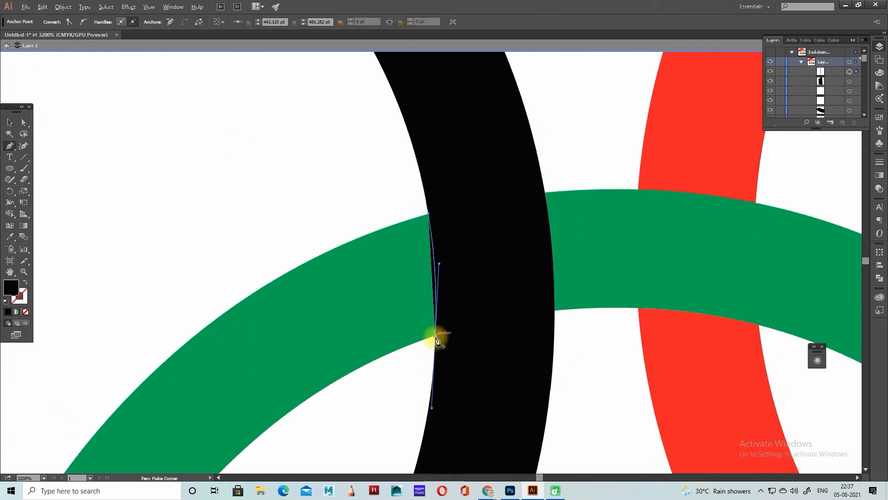
left_click(435, 337)
left_click(418, 350)
left_click_drag(403, 213, 379, 141)
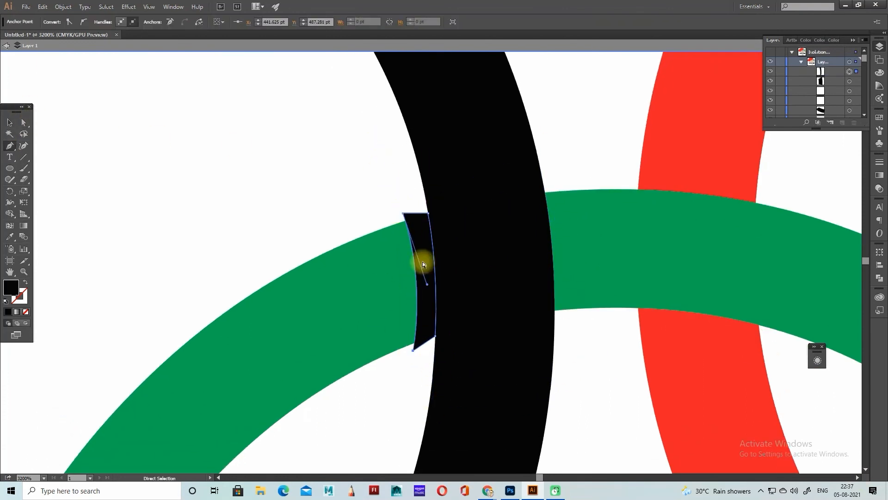
Step: Fill the sliver beside the black ring's inner edge with white, resize it slightly from its corner and deselect it
left_click(56, 22)
left_click(61, 32)
scroll(398, 197, "down", 1)
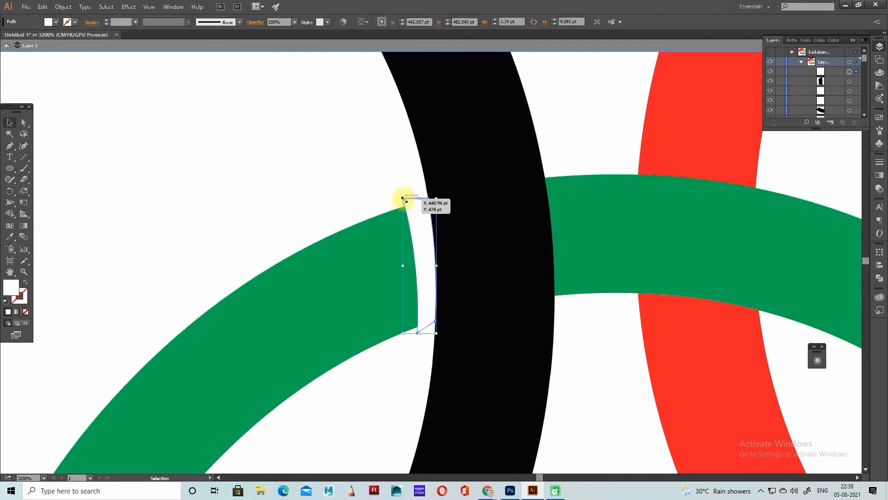
left_click_drag(404, 198, 408, 200)
left_click(231, 178)
scroll(139, 171, "up", 2)
Step: Draw a white gap sliver across the green ring along the black ring's outer edge at their upper crossing
left_click(9, 146)
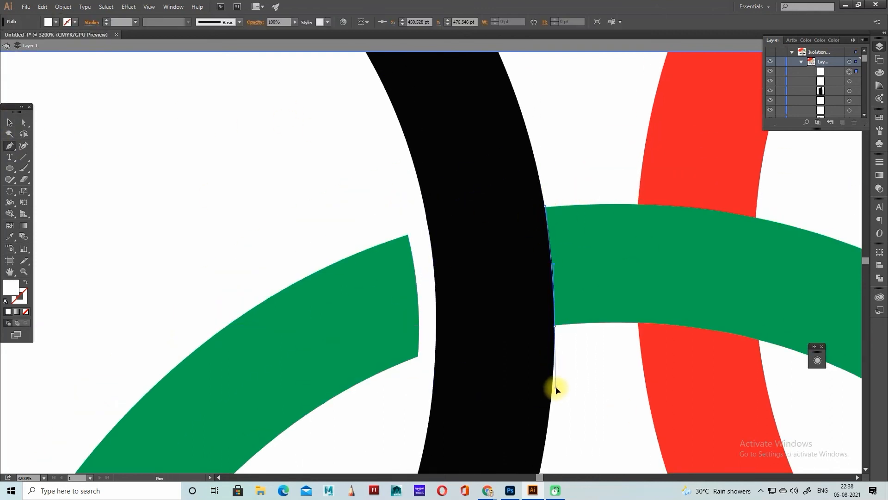
left_click(566, 194)
left_click(544, 326)
left_click(573, 327)
left_click(574, 260)
left_click_drag(564, 194, 559, 194)
Step: Draw a white gap sliver across the red ring along the green ring's outer edge at their upper crossing
left_click_drag(539, 477, 540, 477)
scroll(278, 259, "up", 2)
left_click(276, 266)
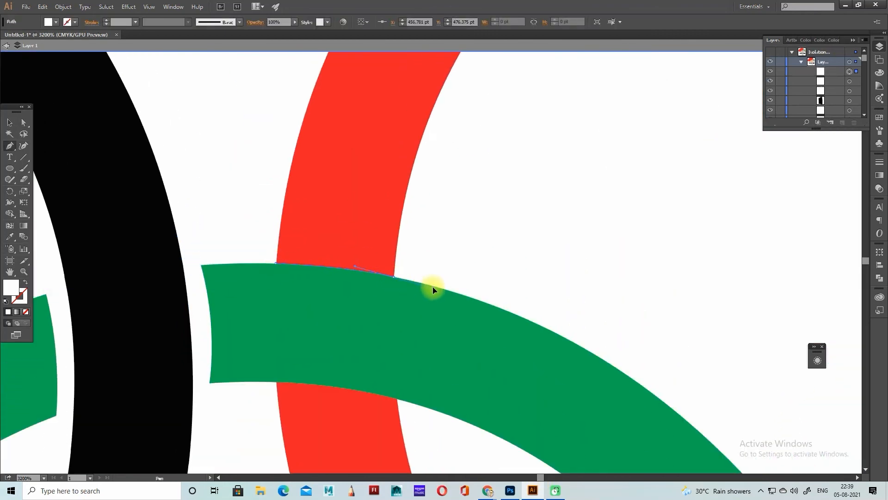
left_click(414, 263)
scroll(224, 306, "up", 2)
scroll(278, 278, "down", 5)
left_click(272, 150)
left_click(275, 174)
Step: Draw a white gap sliver across the red ring along the green ring's inner edge at their upper crossing
key("ctrl+minus")
key("ctrl+minus")
key("ctrl+minus")
key("ctrl+minus")
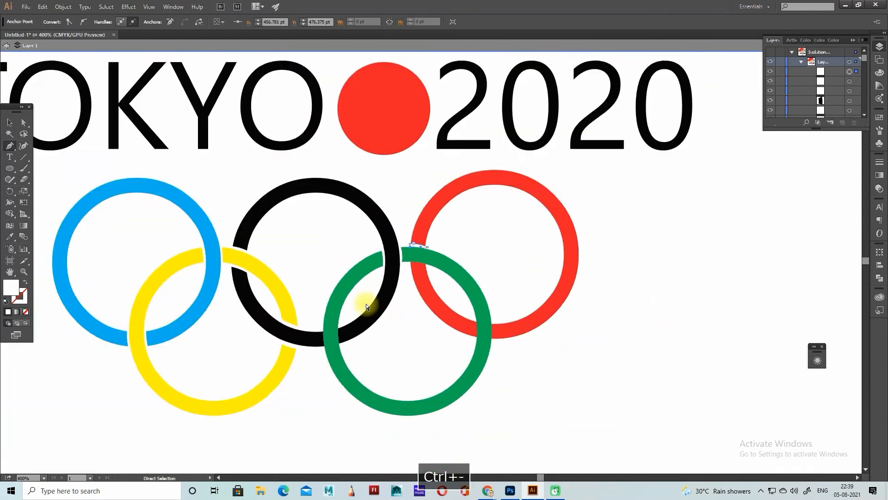
key("ctrl+equal")
key("ctrl+equal")
key("ctrl+equal")
key("ctrl+equal")
scroll(272, 286, "down", 4)
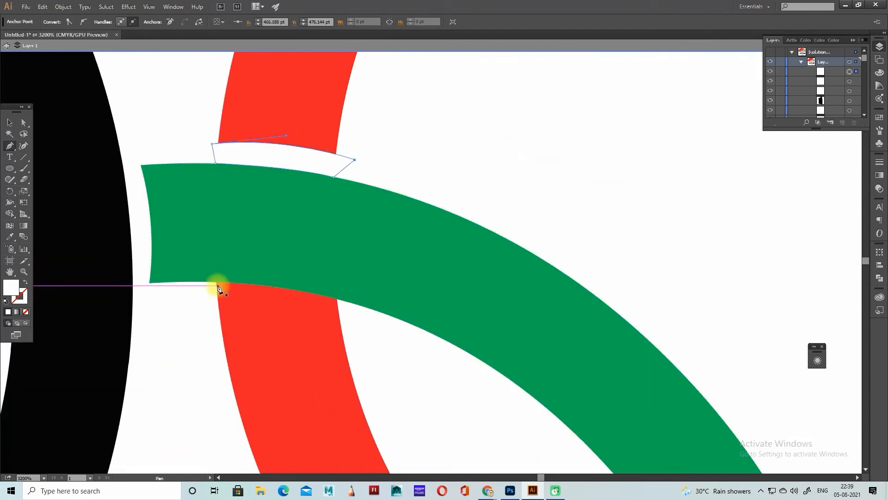
left_click(216, 282)
left_click(349, 323)
left_click_drag(215, 308, 146, 314)
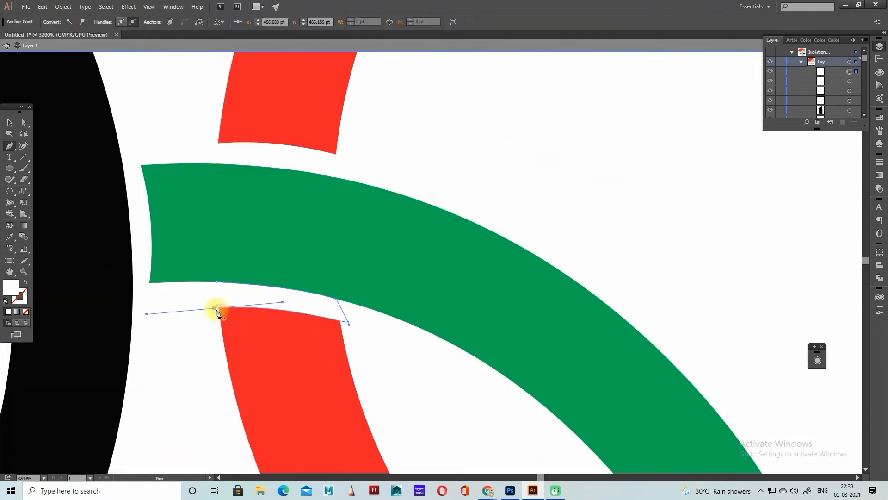
Step: Start a Pen patch over the green ring with a curve following the red ring's inner edge at their lower crossing
key("ctrl+minus")
key("ctrl+minus")
key("ctrl+minus")
scroll(435, 290, "down", 4)
scroll(343, 230, "right", 4)
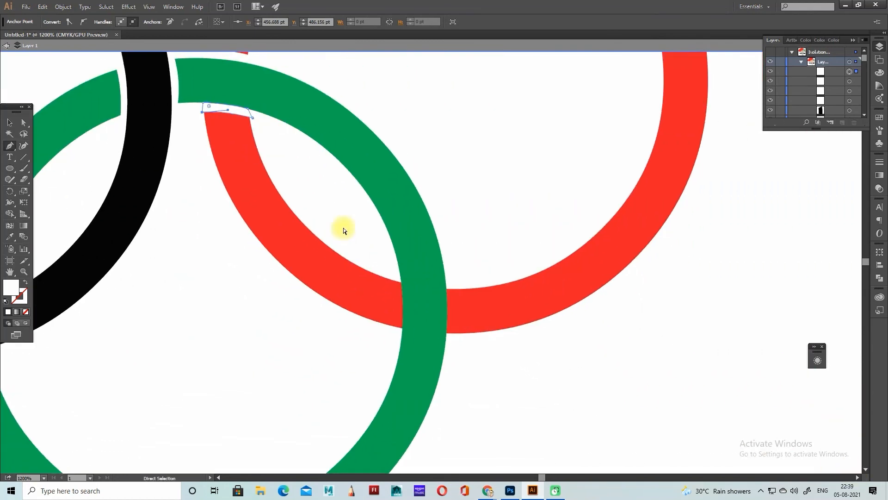
key("ctrl+equal")
key("ctrl+equal")
key("ctrl+equal")
left_click(333, 288)
left_click_drag(488, 309, 578, 311)
left_click(488, 309, "alt")
Step: Continue the patch along the red ring's outer edge across the green ring and close it
scroll(491, 315, "down", 2)
left_click(496, 352)
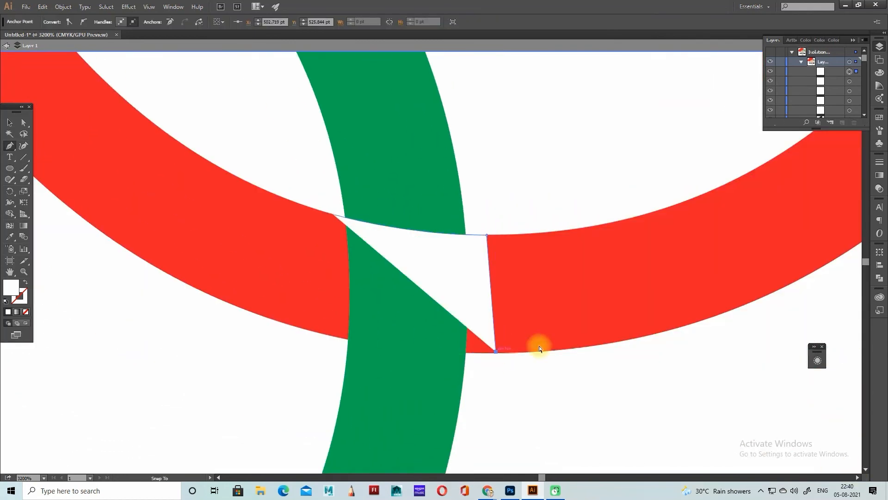
left_click_drag(537, 346, 578, 343)
scroll(573, 109, "up", 5)
scroll(80, 289, "left", 3)
left_click_drag(221, 288, 399, 334)
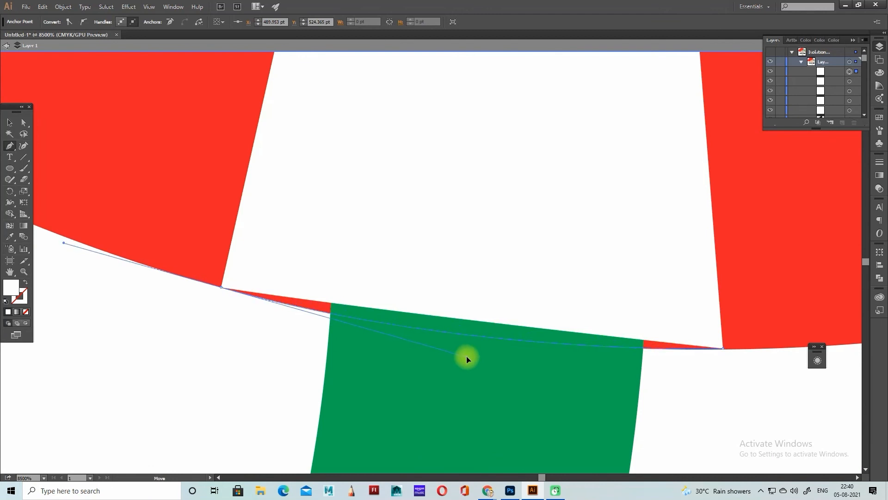
scroll(288, 301, "up", 6)
scroll(288, 301, "down", 6)
left_click(221, 288, "alt")
scroll(287, 96, "up", 3)
left_click(291, 139)
Step: Fill the patch at the lower red and green crossing with red
key("ctrl+minus")
key("ctrl+minus")
key("ctrl+minus")
key("ctrl+minus")
key("v")
left_click(56, 22)
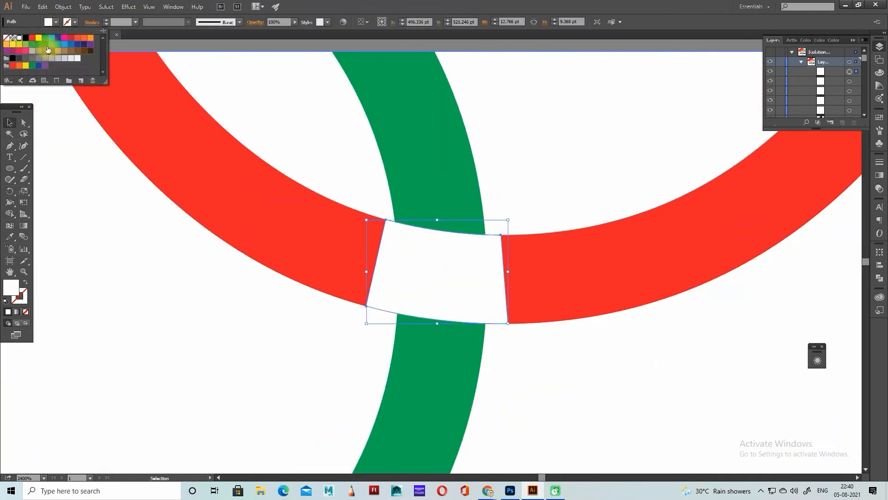
left_click(32, 38)
Step: Draw a closed Pen sliver across the green ring along the upper edge of the red crossing patch
key("p")
scroll(382, 272, "up", 3)
left_click(396, 310)
left_click_drag(486, 323, 516, 325)
left_click(486, 323, "alt")
left_click(489, 297)
left_click_drag(386, 282, 323, 266)
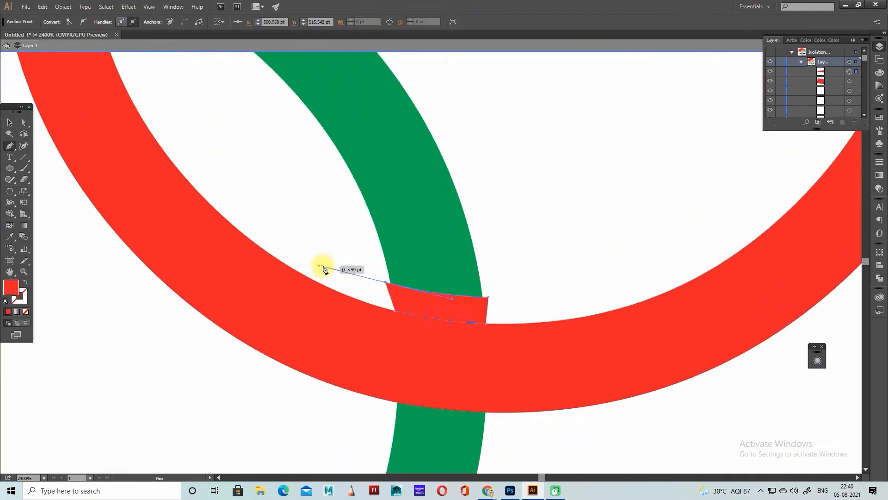
left_click(385, 281, "alt")
left_click(396, 311)
Step: Fill the sliver above the red crossing patch with white
left_click(10, 123)
left_click(56, 21)
left_click(18, 38)
scroll(259, 194, "down", 6)
Step: Draw a white Pen sliver across the green ring along the lower edge of the red crossing patch, leaving it open
left_click(10, 146)
left_click(396, 291)
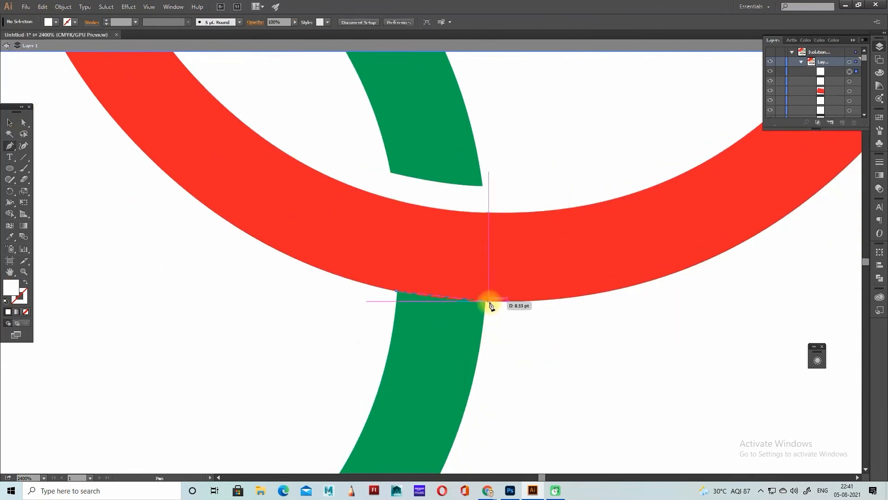
left_click_drag(488, 301, 519, 304)
left_click(489, 301, "alt")
left_click(493, 326)
left_click_drag(392, 308, 328, 291)
Step: Fine-tune the lower anchors of the white sliver under the red patch and close its path
key("a")
left_click_drag(493, 326, 493, 324)
left_click_drag(392, 309, 392, 311)
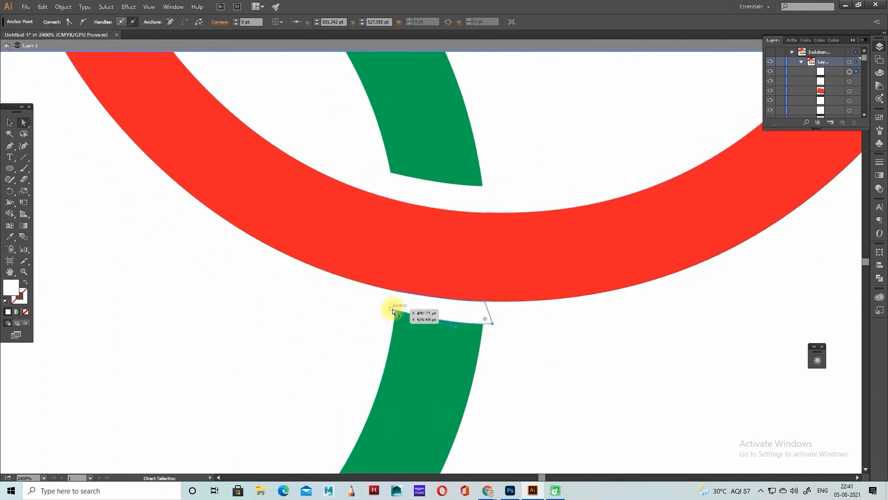
key("p")
left_click(397, 292)
key("ctrl+z")
left_click(392, 311)
left_click(396, 291)
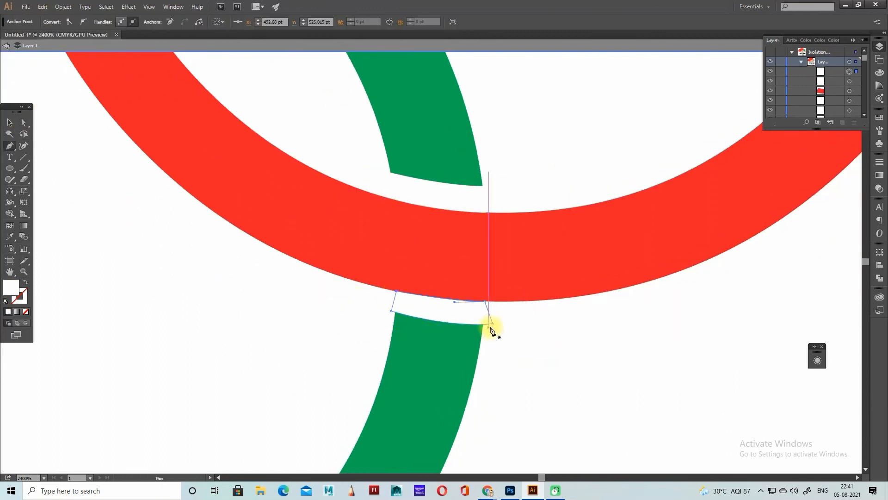
Step: Deselect the closed sliver and examine the full artboard with the fan emblem, caption and interlaced rings
key("ctrl+minus")
key("ctrl+minus")
key("ctrl+minus")
key("ctrl+minus")
key("ctrl+minus")
key("ctrl+minus")
key("ctrl+minus")
key("ctrl+minus")
key("ctrl+minus")
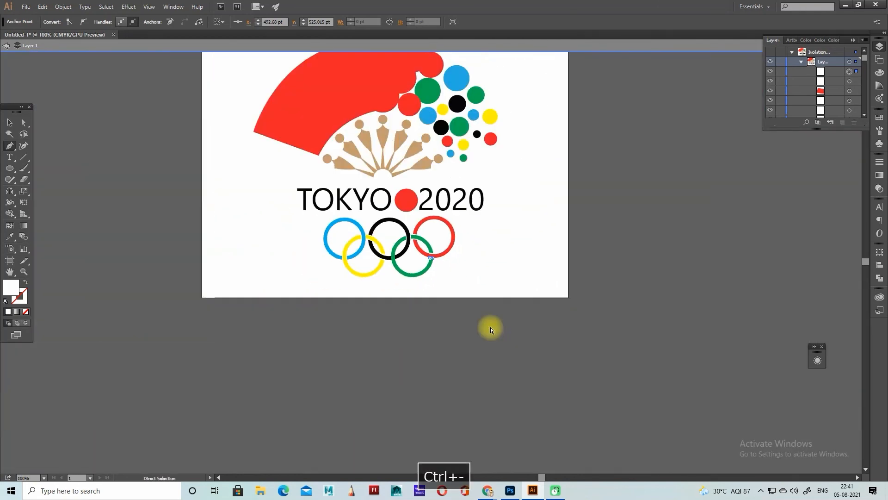
scroll(491, 326, "up", 1)
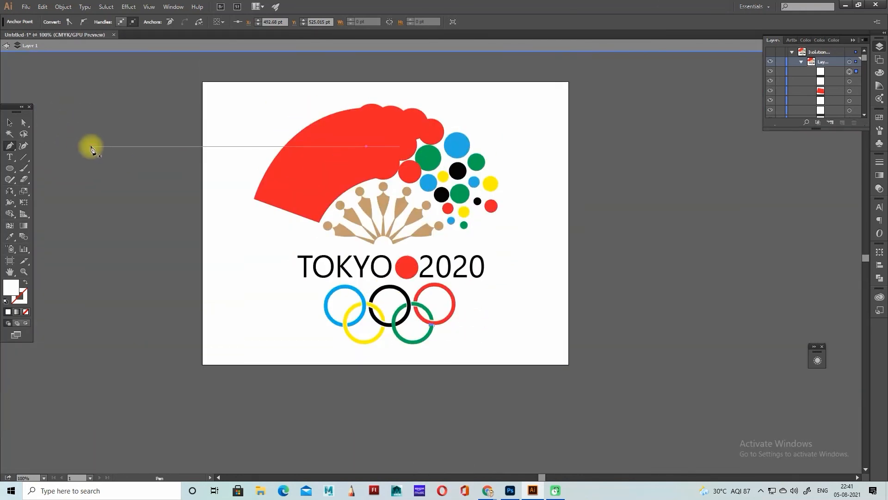
left_click(72, 162)
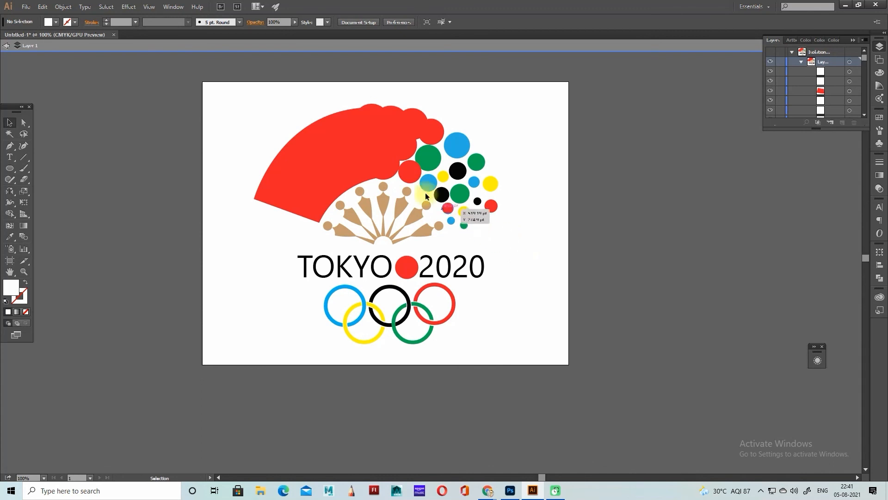
Step: Recolor the TOKYO 2020 caption text with a light beige fill and deselect it
left_click(354, 284)
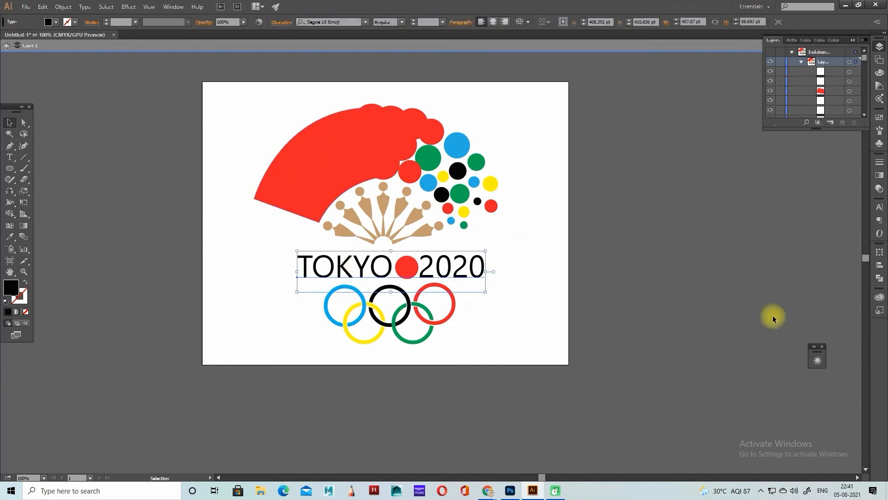
left_click(56, 23)
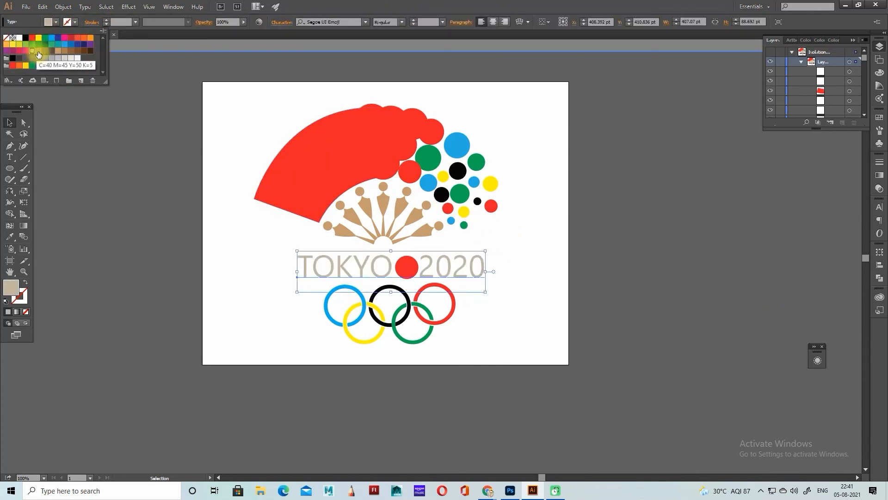
left_click(675, 237)
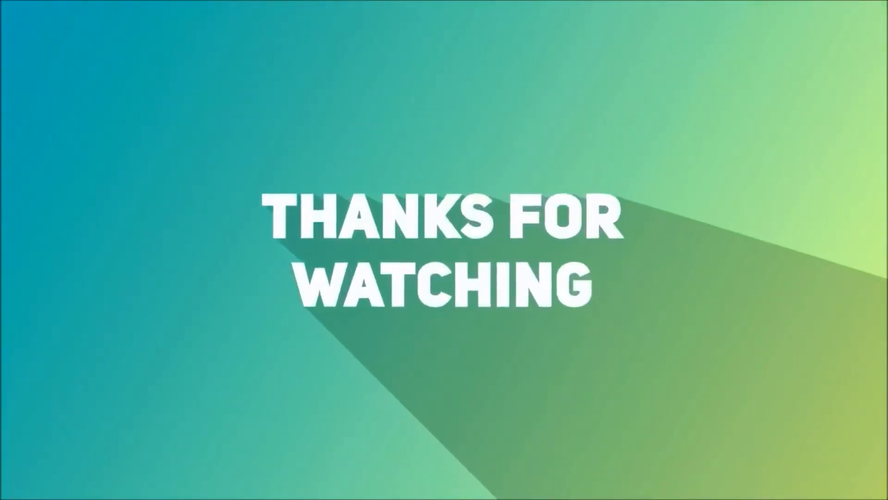